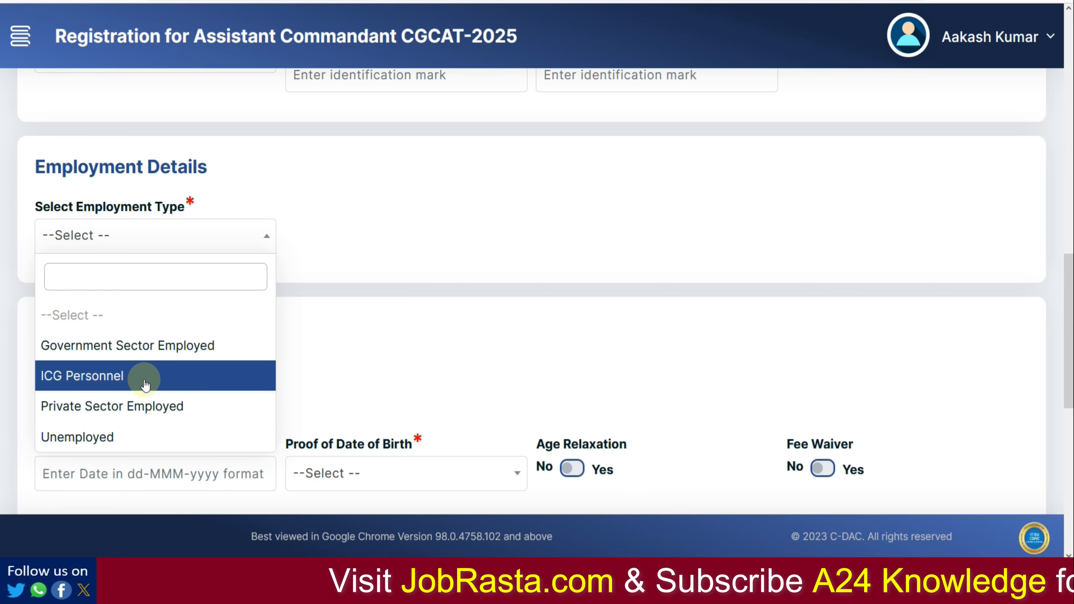
Step: Mark the candidate Unemployed and set the category to OBC (Non-creamy), dismissing its alert
left_click(120, 440)
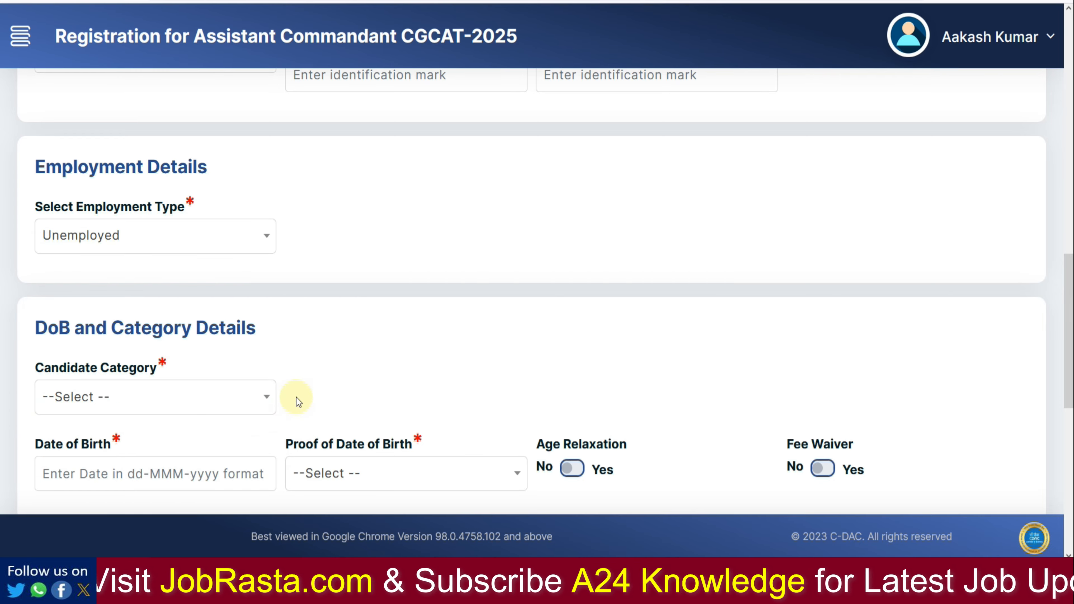
scroll(296, 398, "down", 3)
left_click(114, 195)
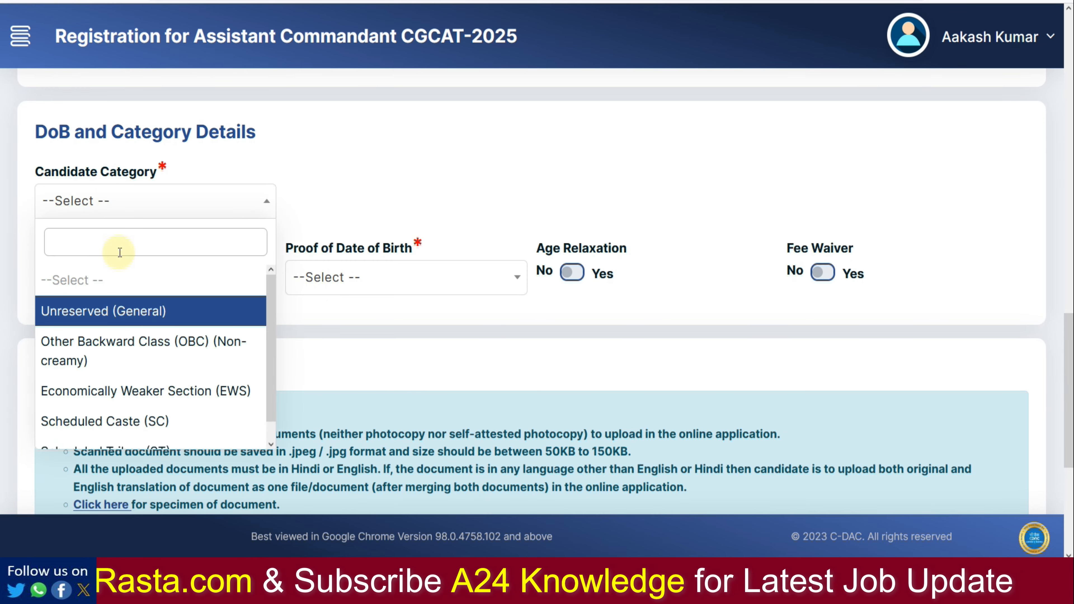
left_click(137, 321)
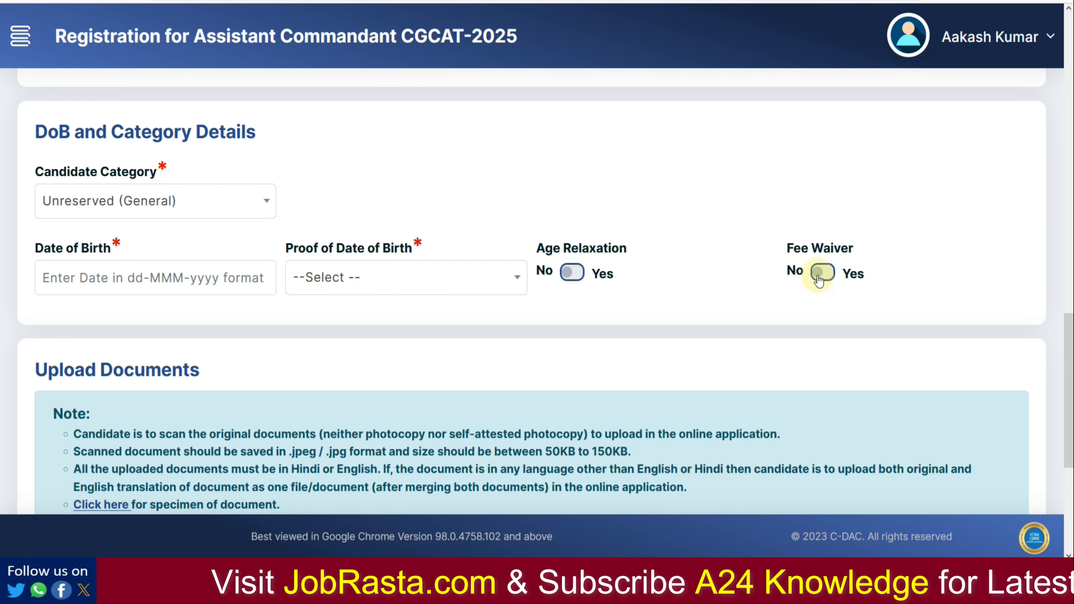
left_click(142, 219)
left_click(101, 344)
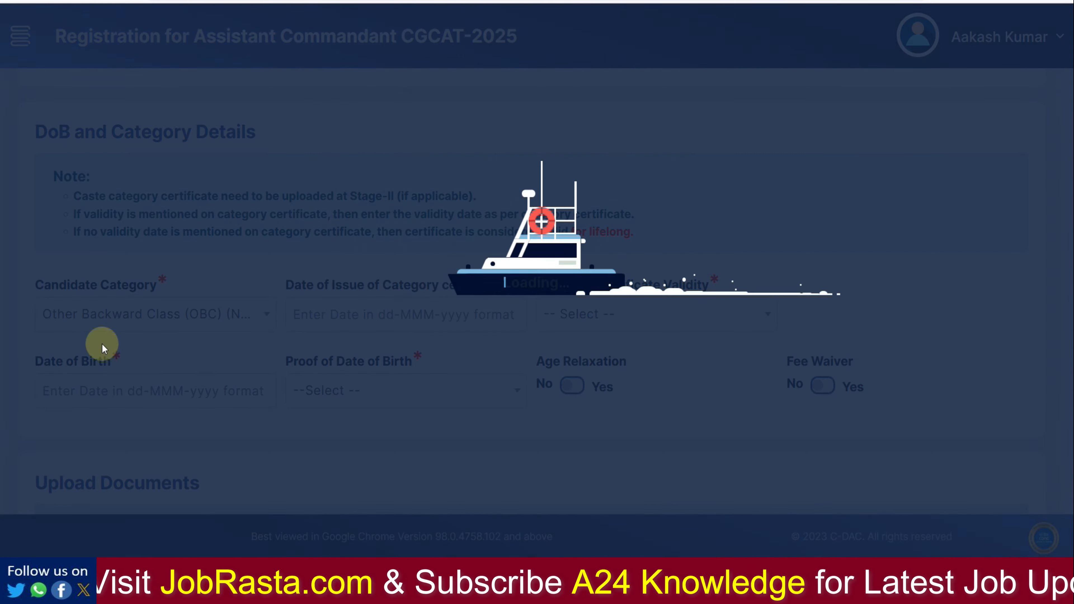
left_click(698, 357)
scroll(252, 324, "down", 3)
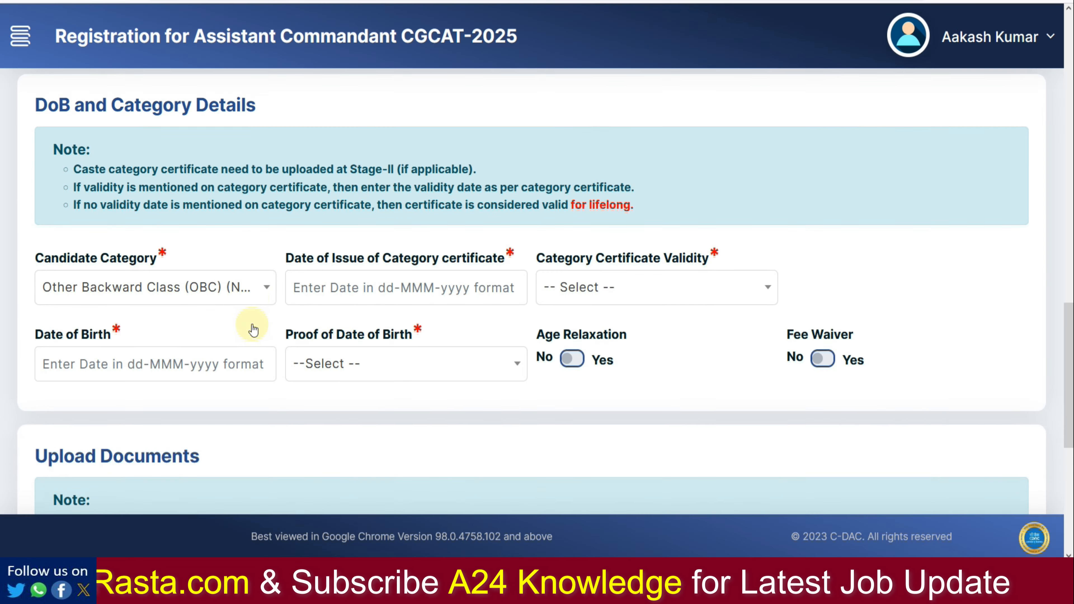
Step: Set the category certificate's Date of Issue to 01-May-2002
left_click(359, 225)
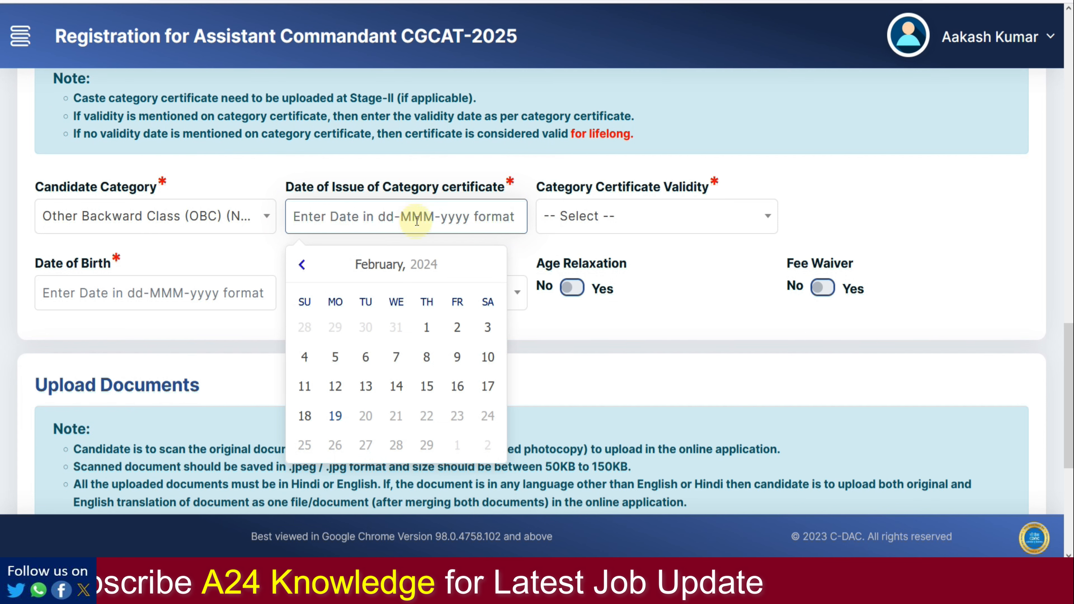
left_click(681, 224)
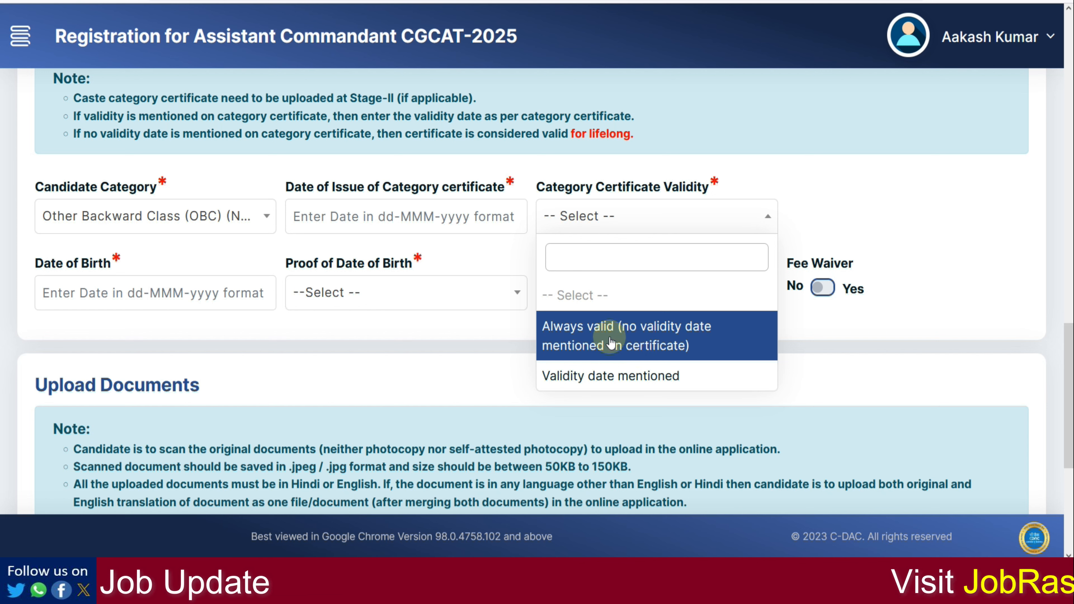
left_click(464, 356)
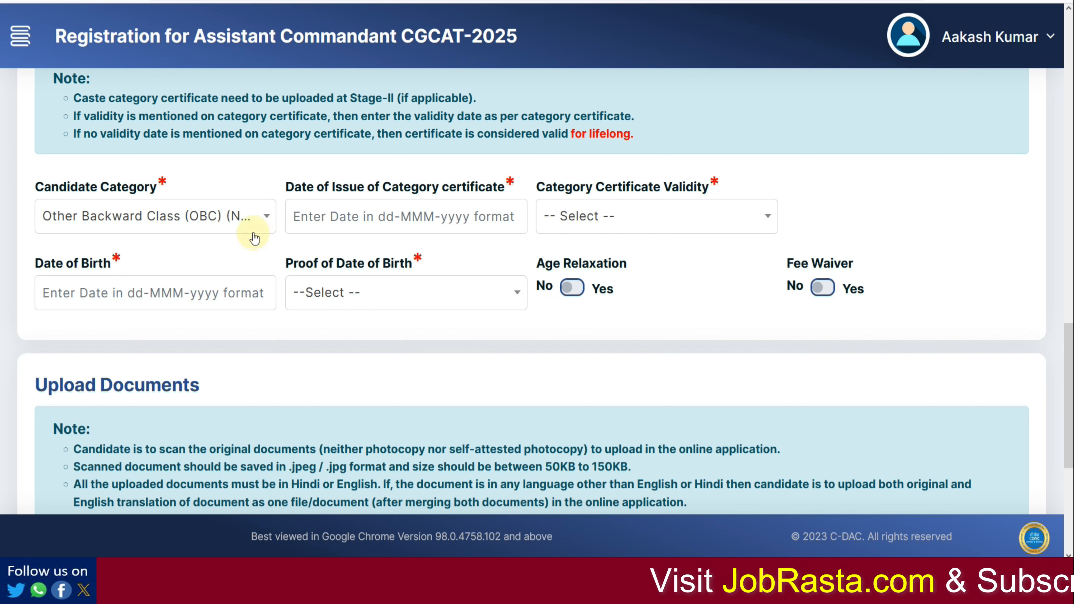
left_click(395, 218)
left_click(395, 266)
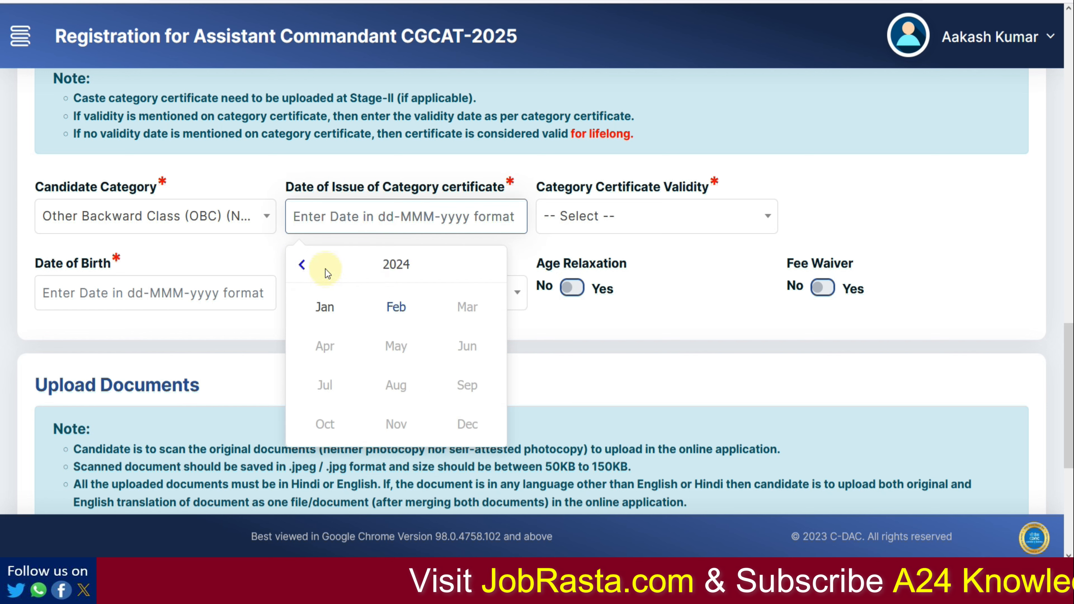
left_click(301, 266)
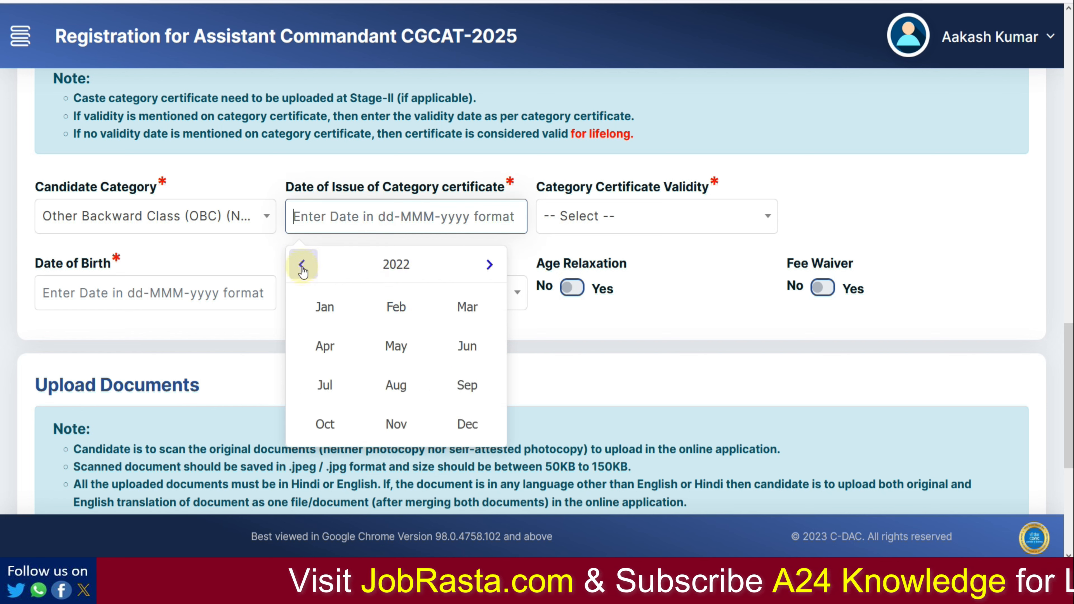
left_click(383, 266)
left_click(302, 266)
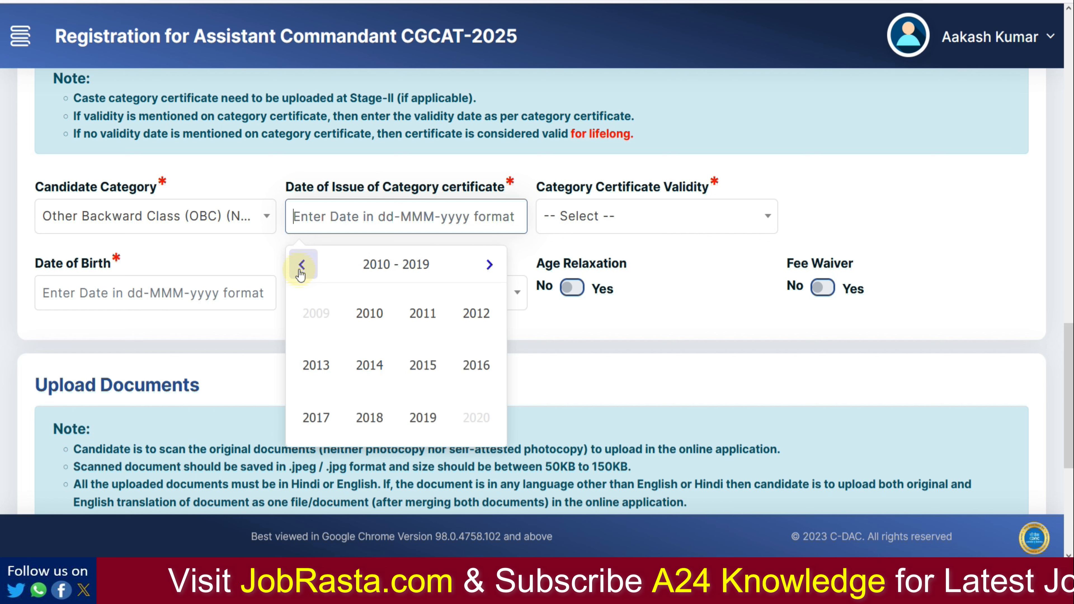
left_click(302, 266)
left_click(474, 314)
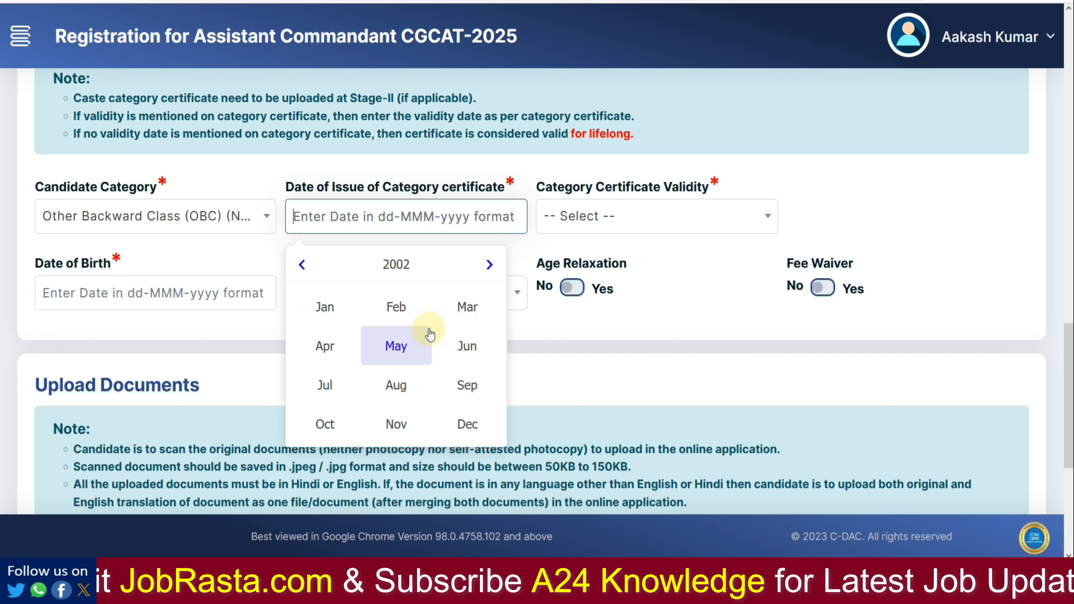
left_click(404, 345)
left_click(404, 341)
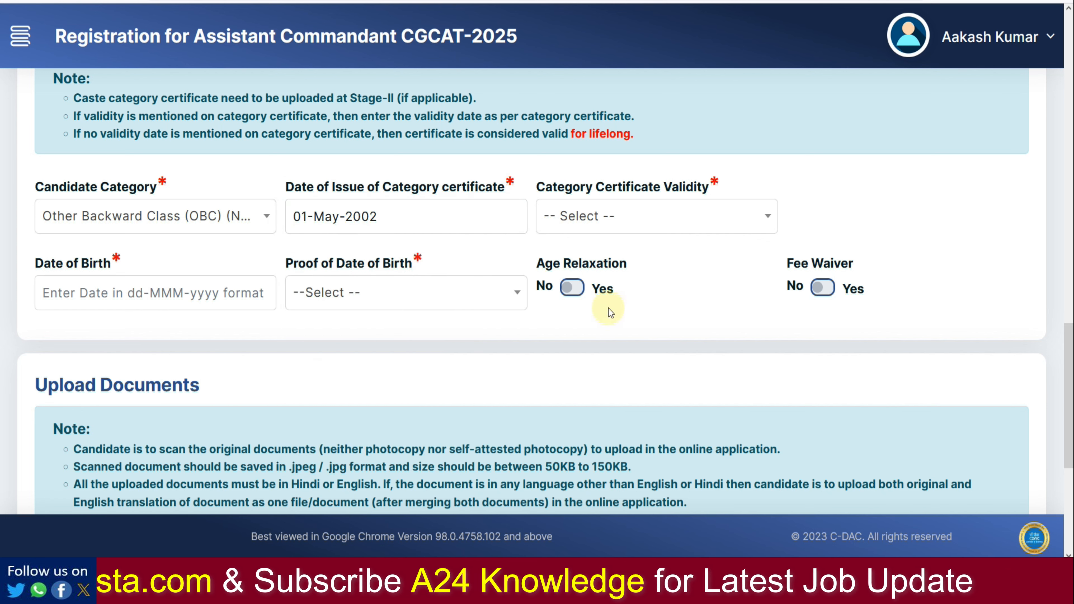
Step: Change the candidate category to Scheduled Caste (SC) and dismiss the certificate alert
left_click(131, 228)
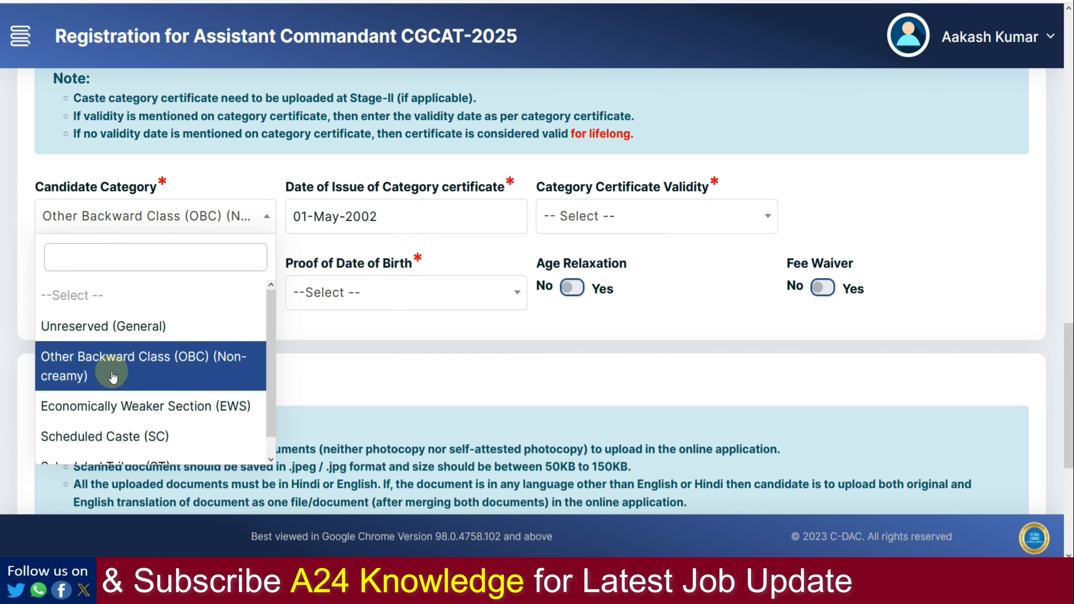
left_click(119, 435)
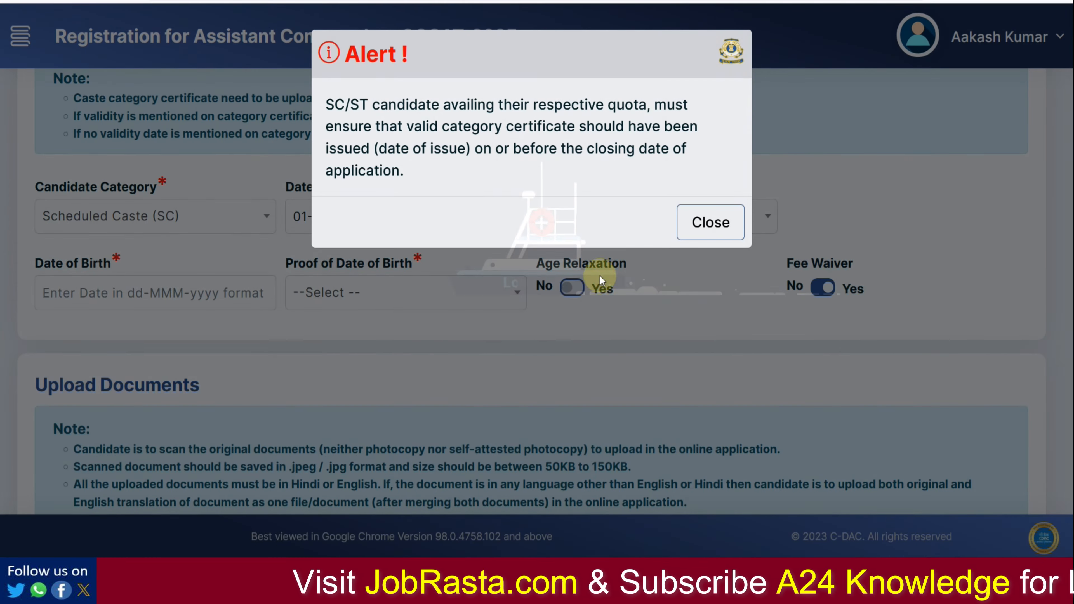
left_click(684, 227)
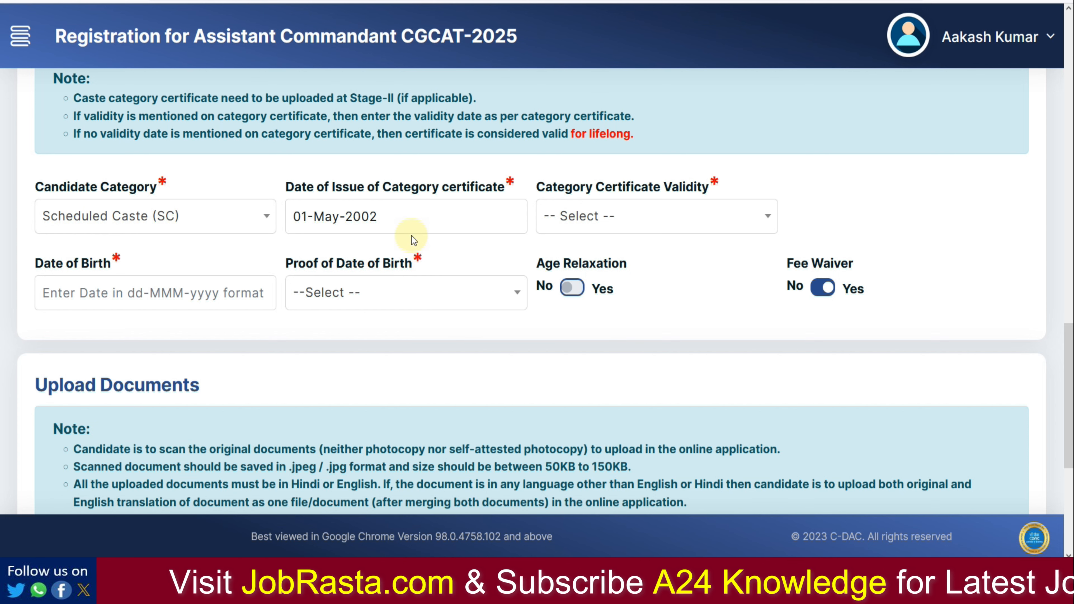
Step: Set the certificate issue date to 30-May-2023 and its validity to Always valid
left_click(386, 224)
left_click(394, 268)
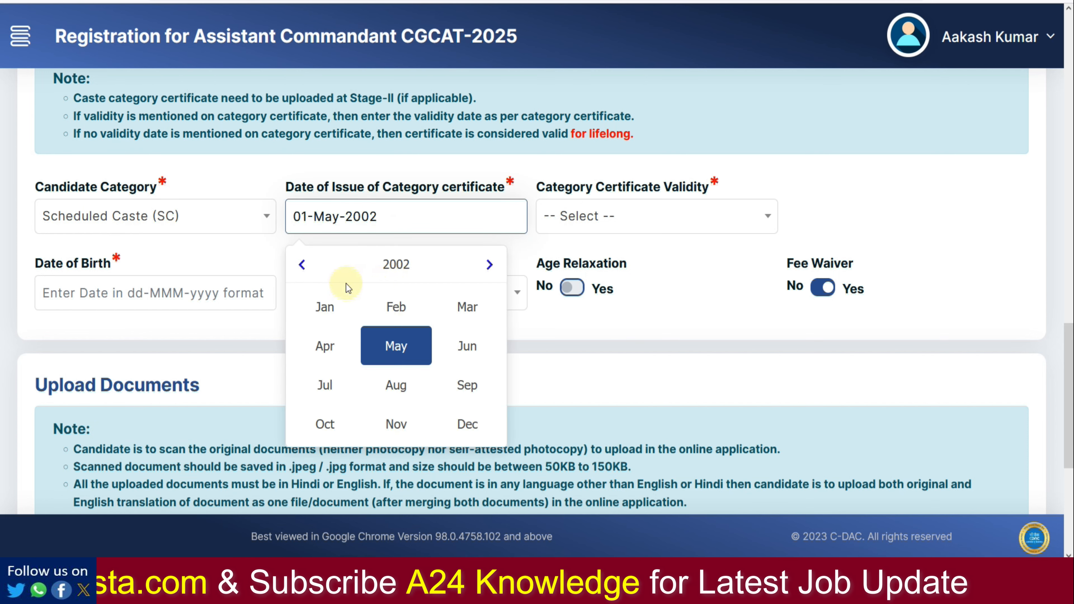
left_click(400, 265)
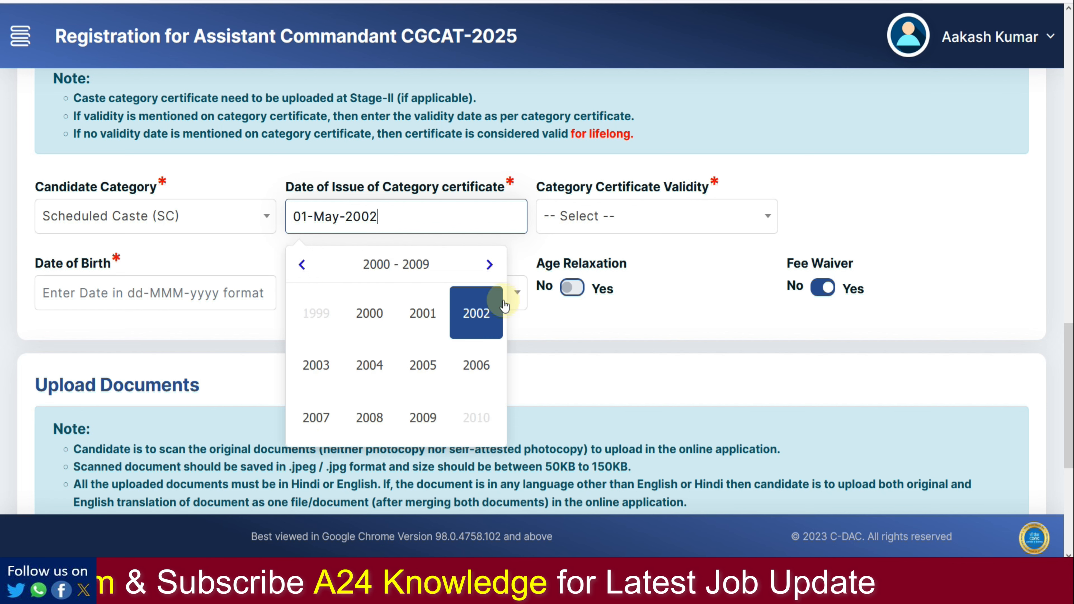
left_click(488, 266)
left_click(488, 267)
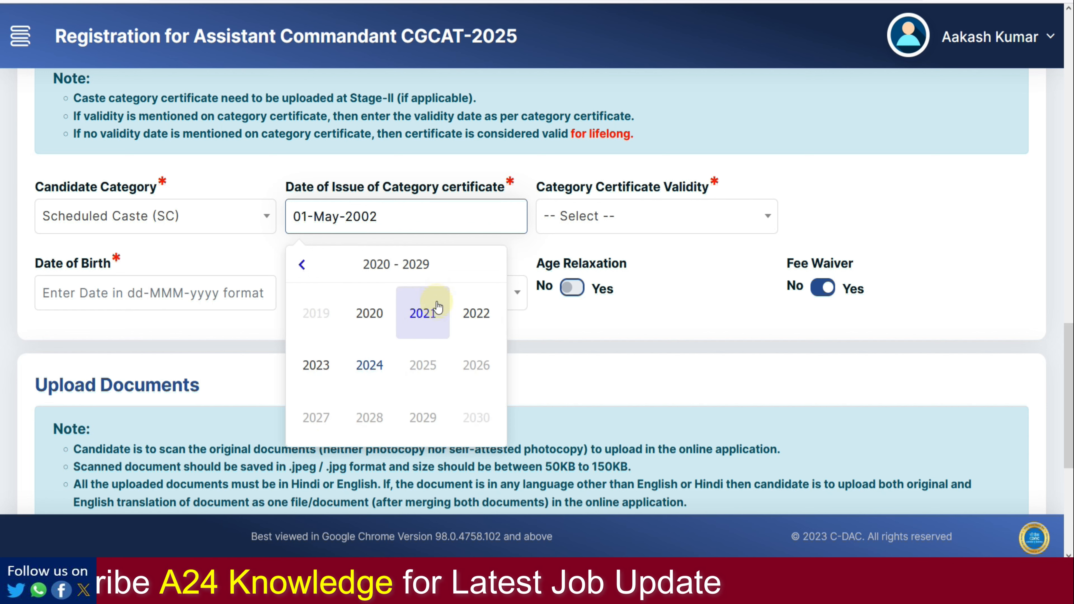
left_click(325, 367)
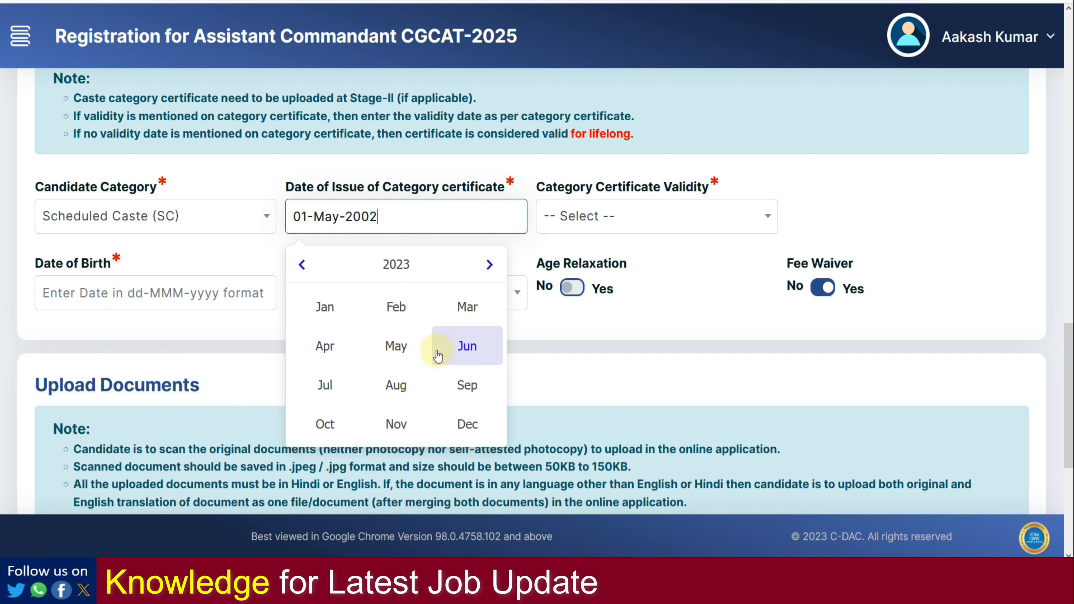
left_click(461, 347)
left_click(379, 341)
left_click(619, 218)
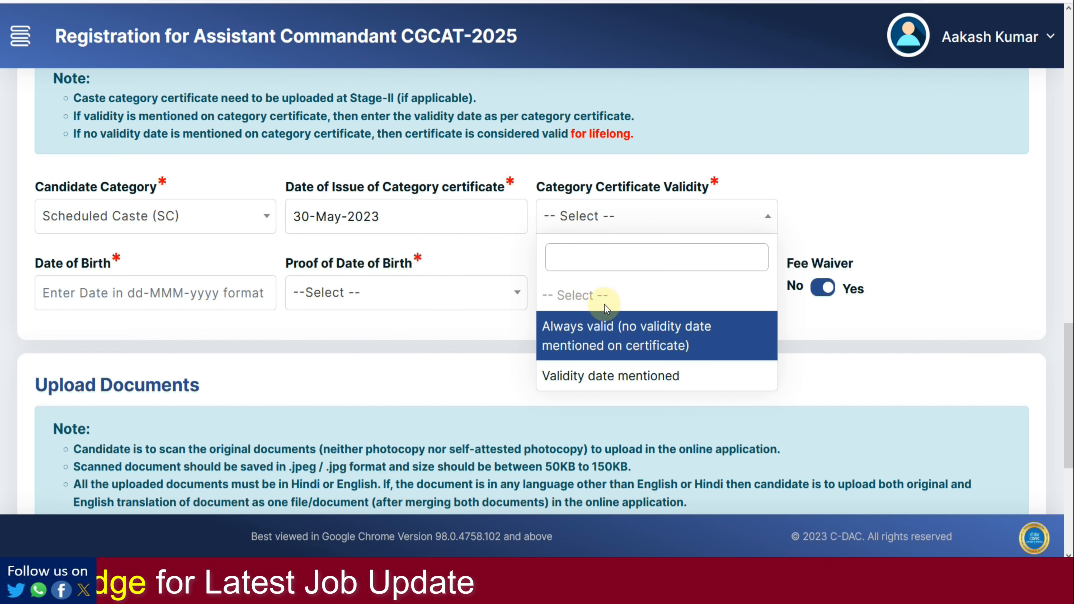
left_click(605, 337)
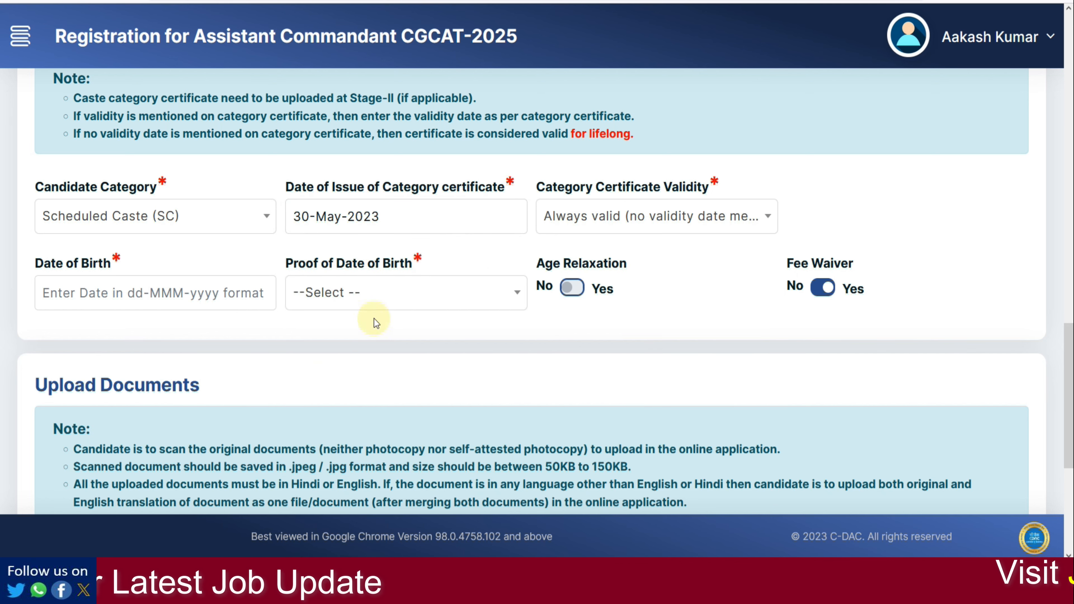
left_click(207, 292)
left_click(160, 342)
left_click(157, 346)
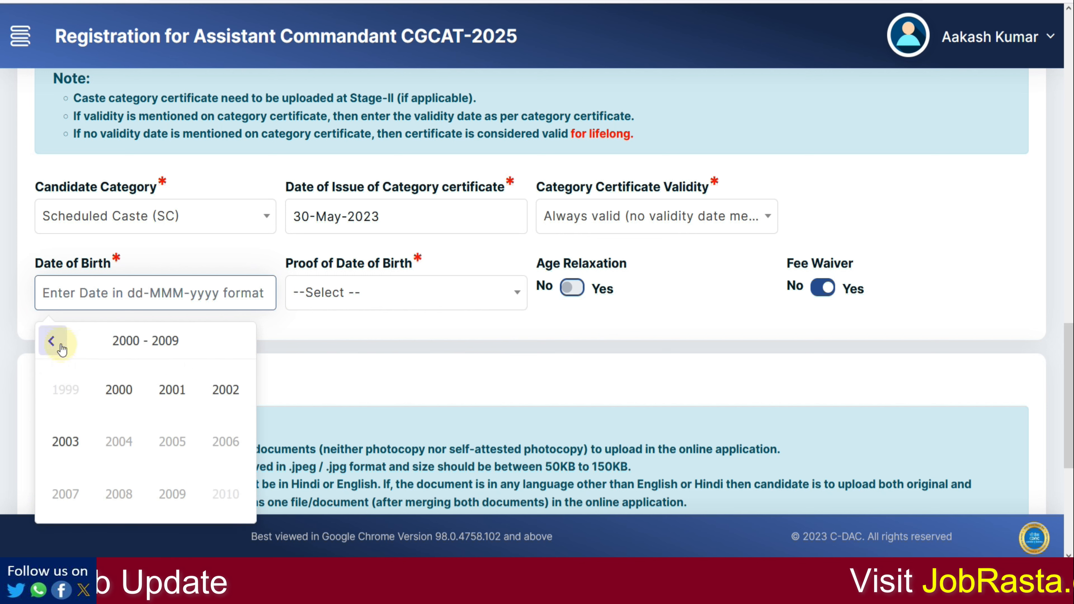
left_click(231, 410)
left_click(216, 382)
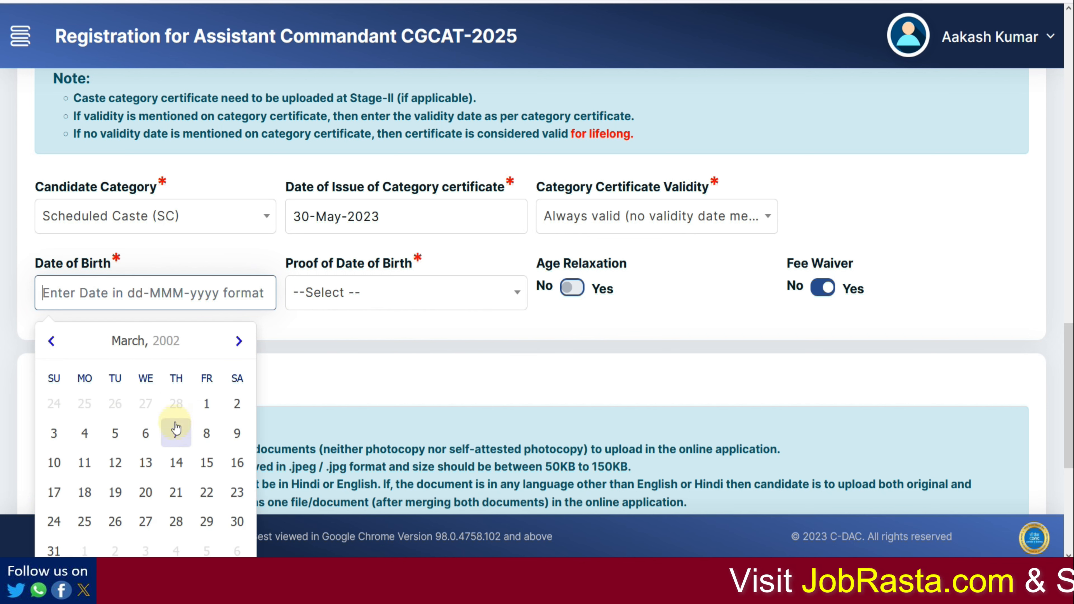
left_click(172, 431)
left_click(378, 304)
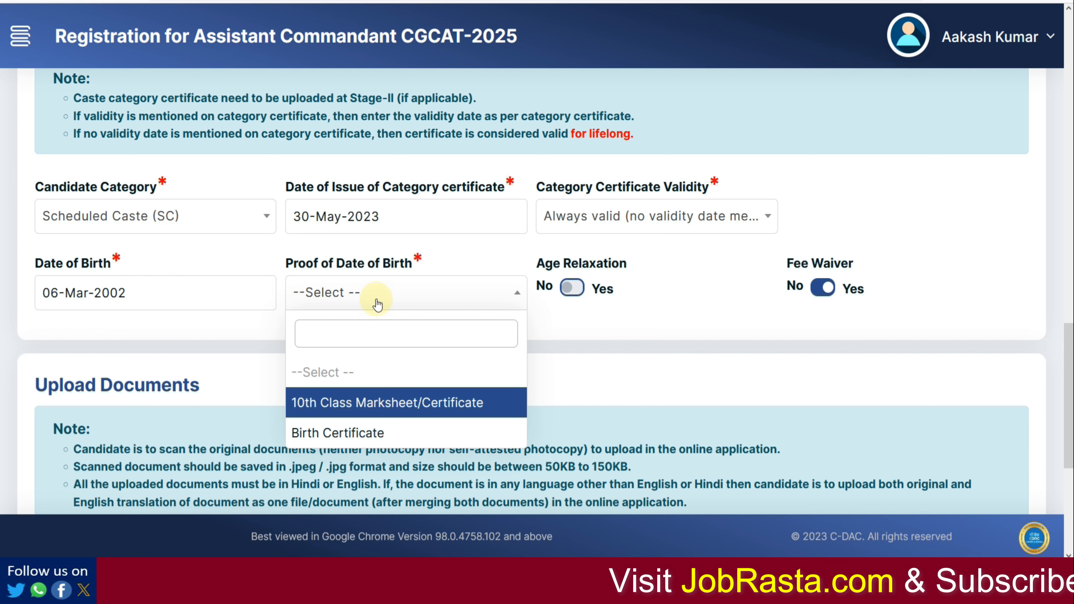
left_click(366, 411)
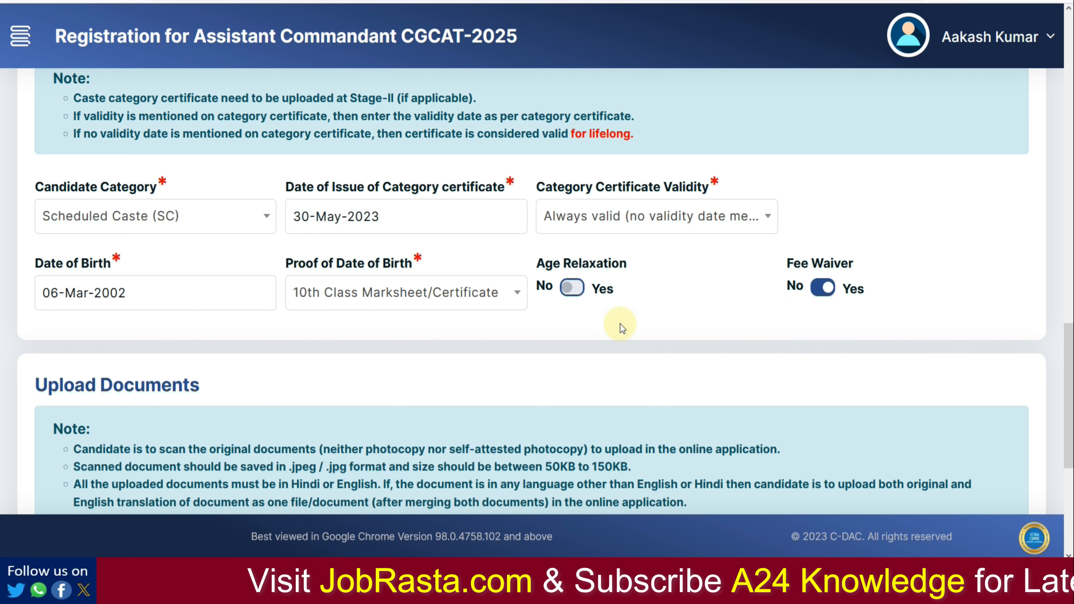
scroll(620, 327, "down", 5)
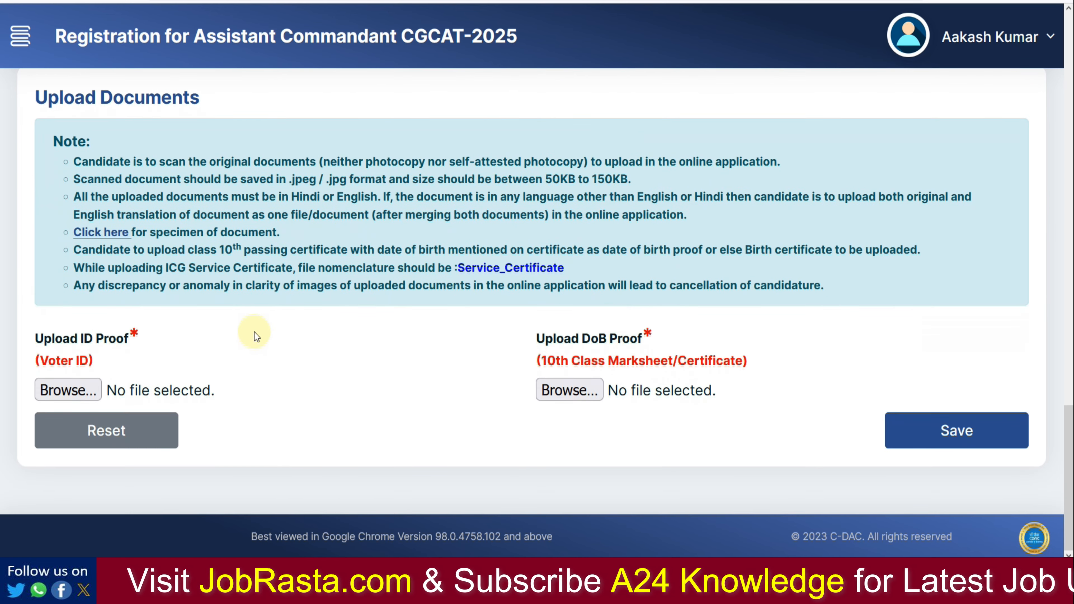
Step: Browse the specimen page's Acceptable and Not Acceptable document samples, then return to the form
left_click(118, 233)
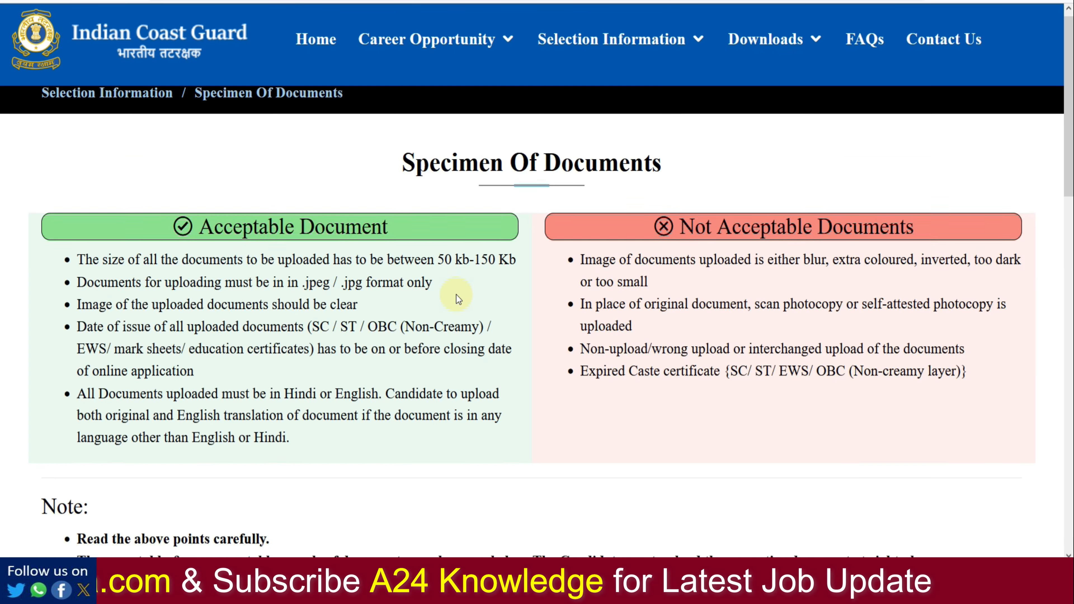
scroll(457, 295, "down", 10)
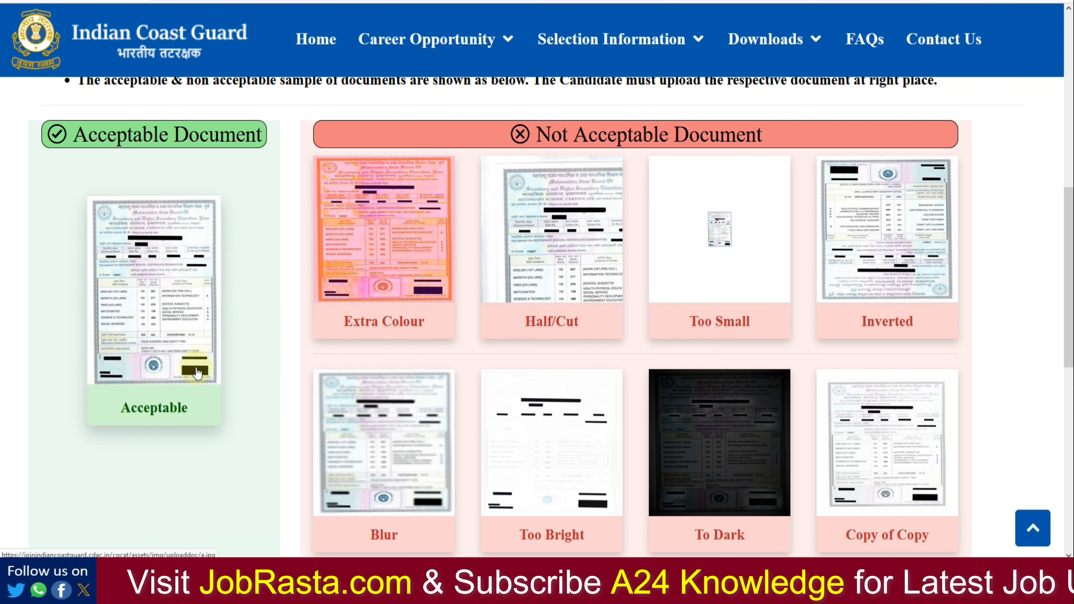
scroll(900, 423, "down", 5)
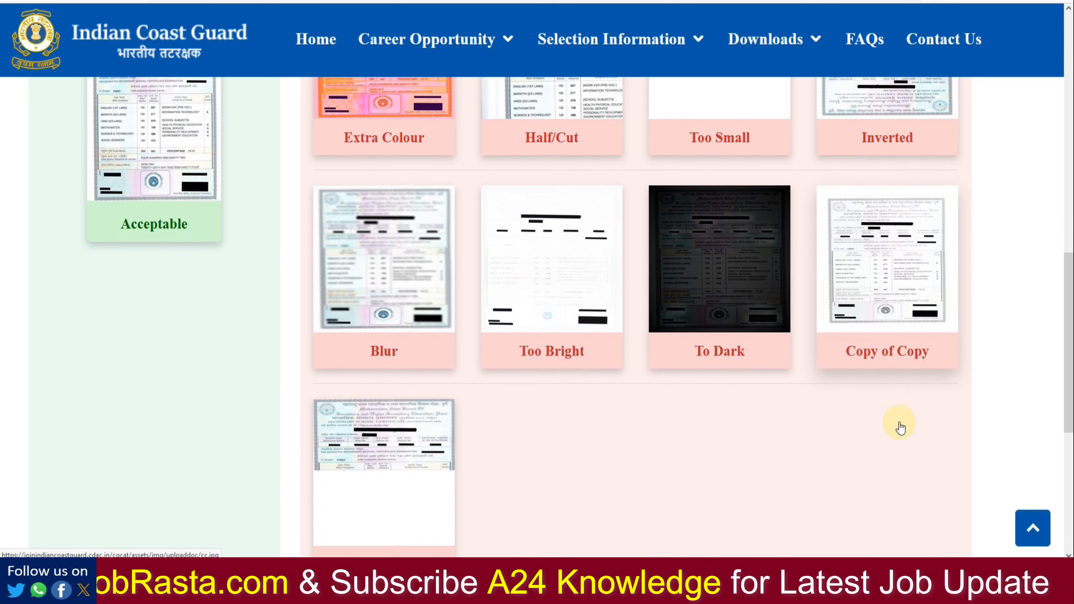
scroll(899, 422, "down", 2)
scroll(705, 432, "up", 7)
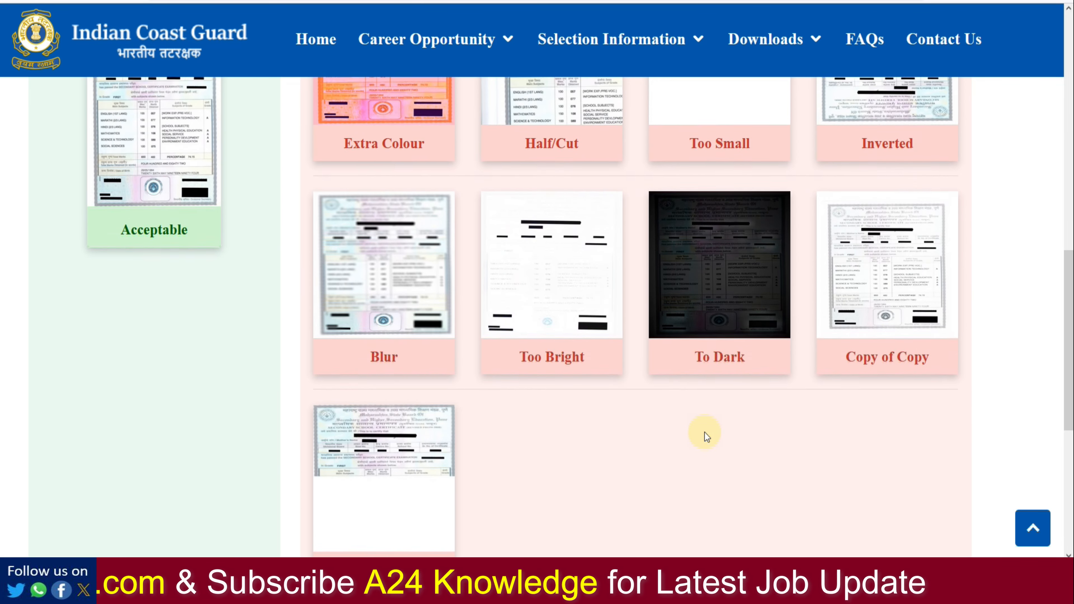
scroll(705, 433, "up", 2)
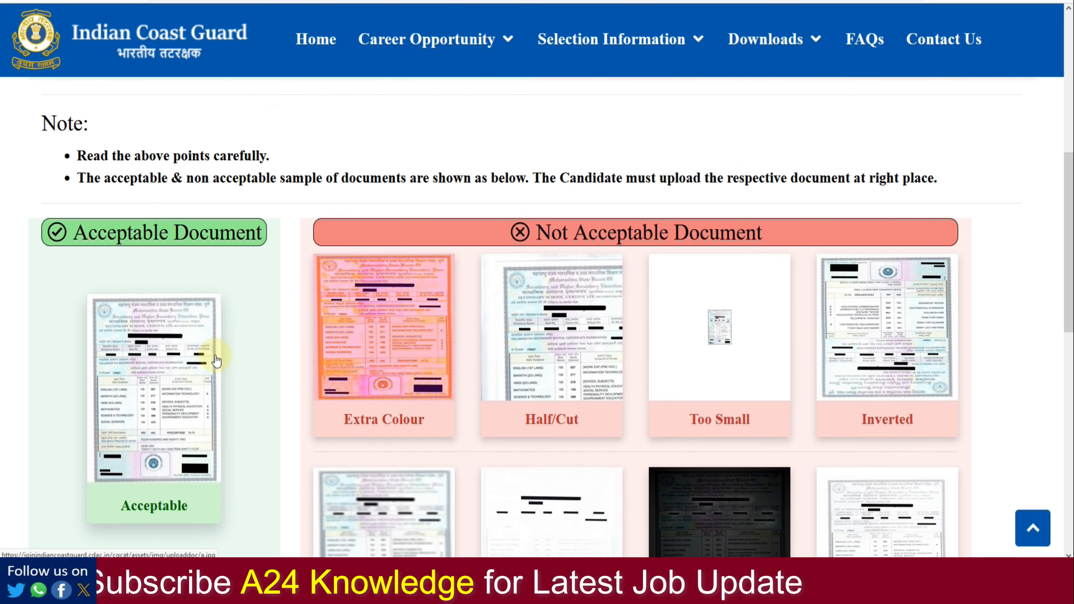
scroll(216, 357, "down", 2)
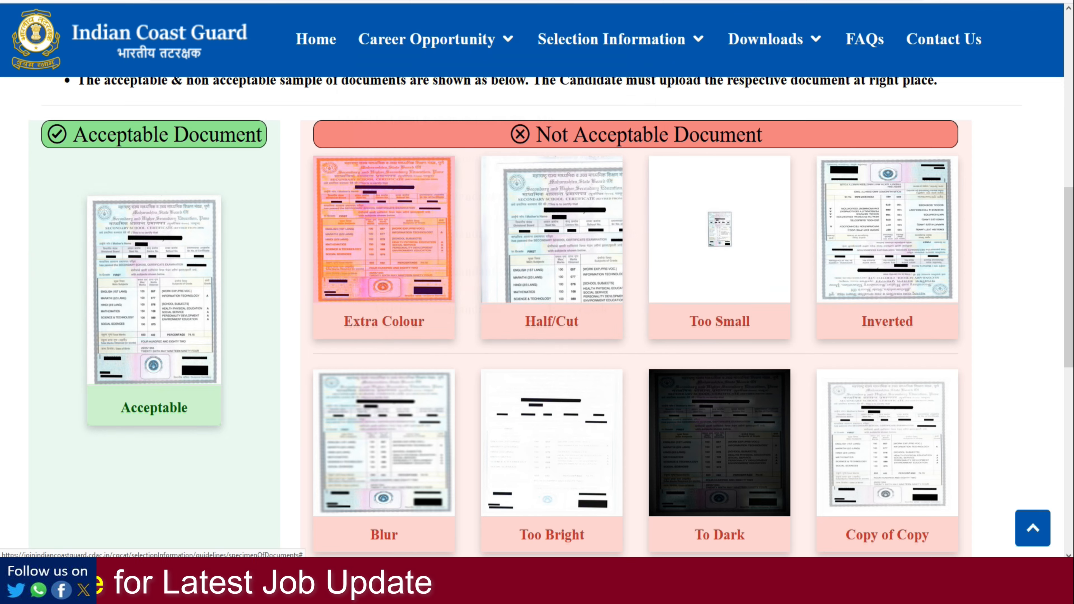
left_click(413, 1)
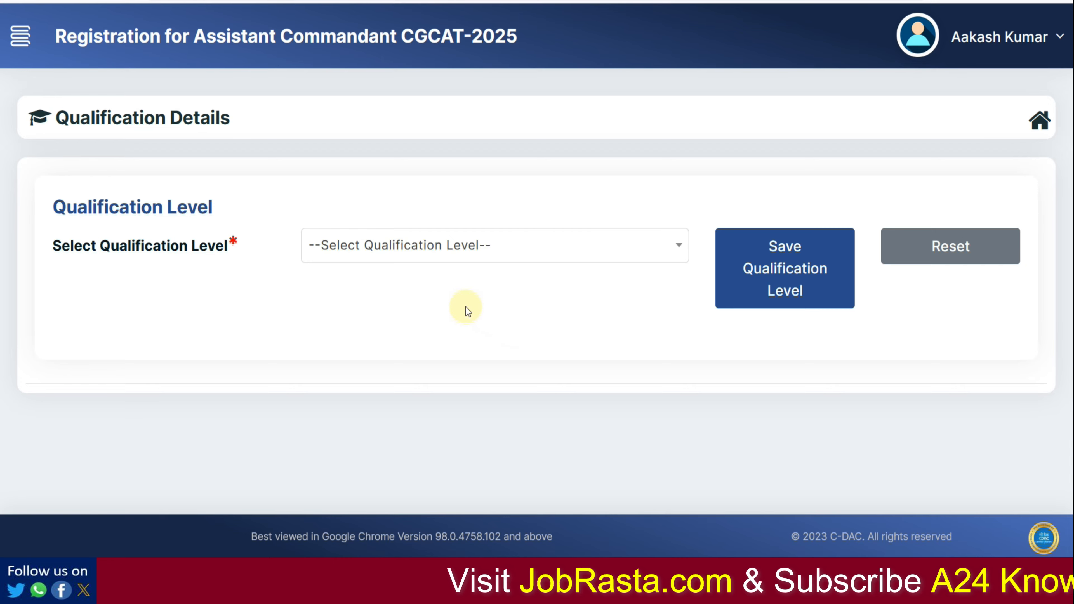
Step: Choose 10+Diploma+Graduation as the qualification level and read the Eligibility Criteria table
left_click(424, 259)
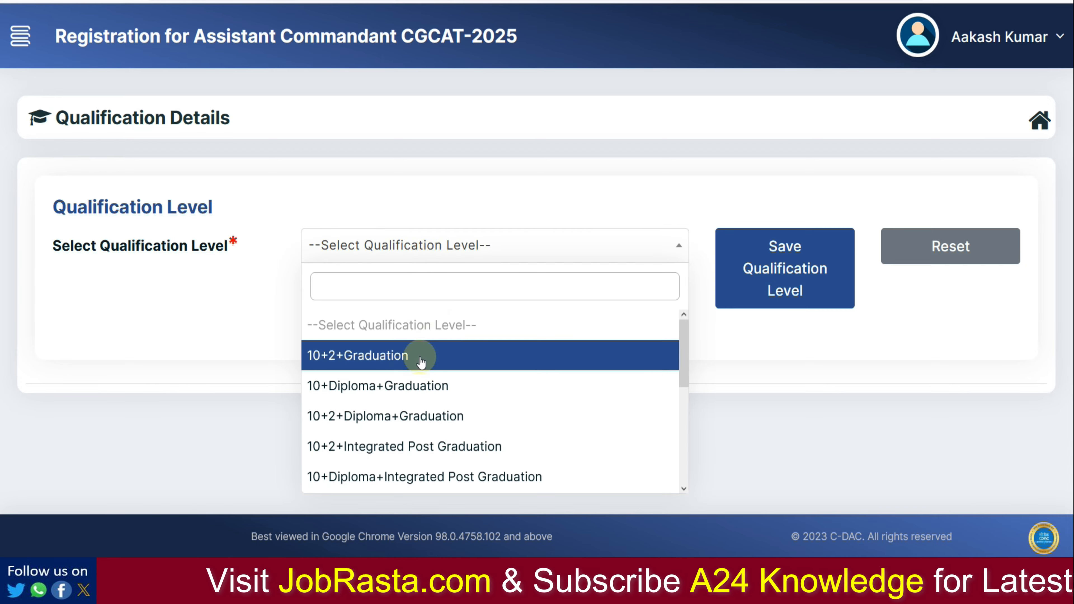
left_click(384, 402)
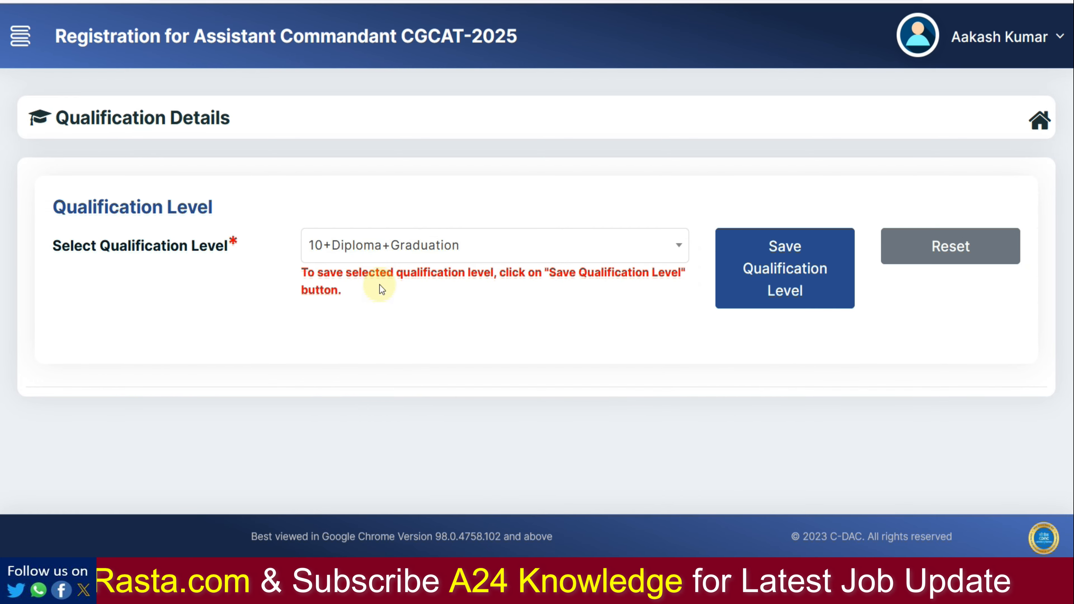
left_click(379, 259)
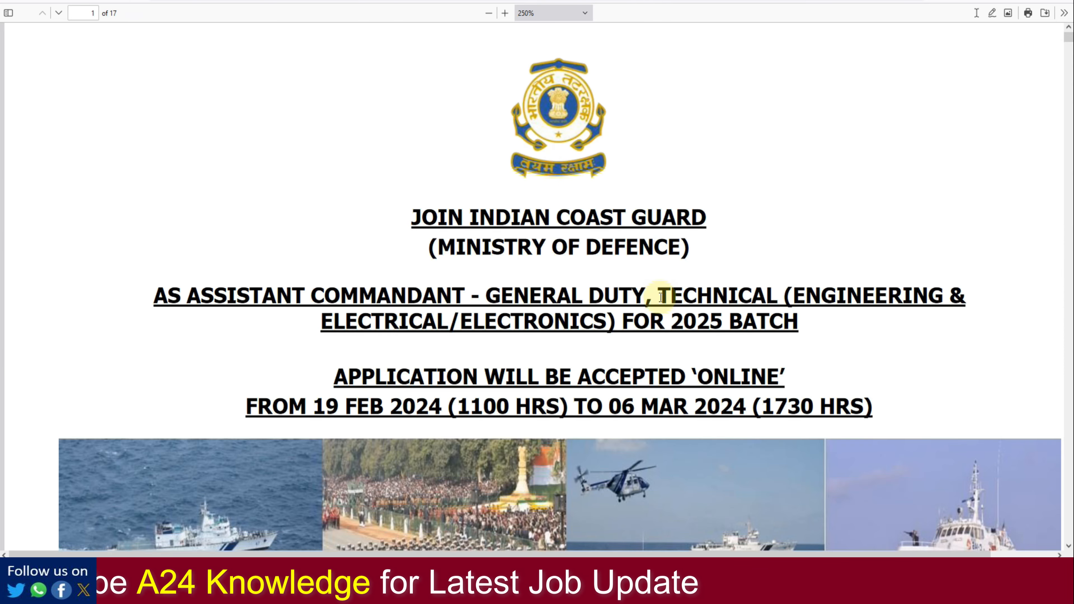
scroll(664, 300, "down", 8)
scroll(661, 297, "down", 3)
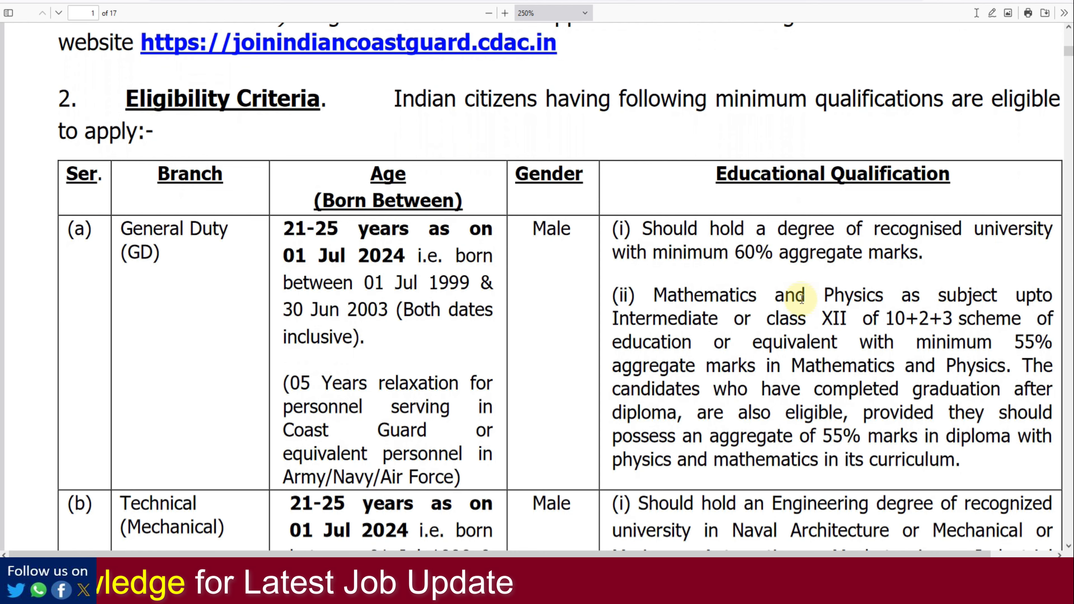
scroll(801, 299, "down", 6)
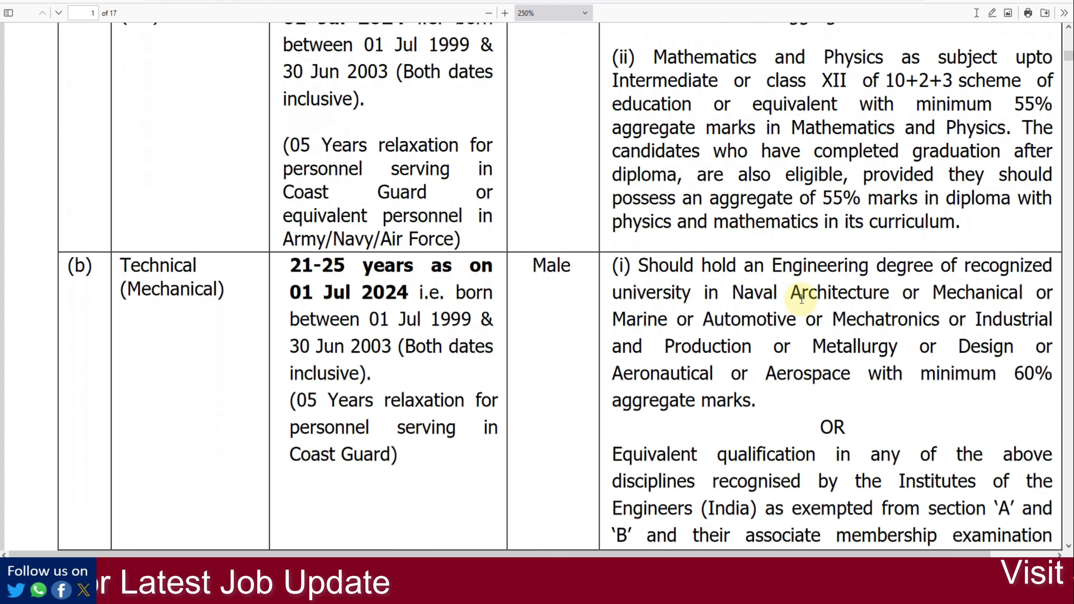
scroll(802, 298, "up", 7)
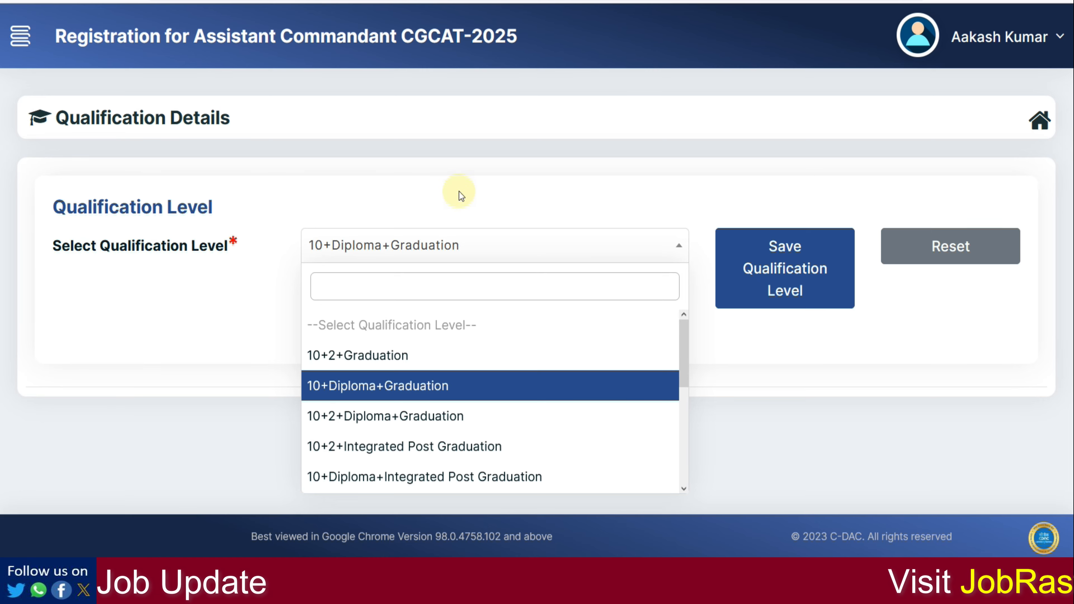
Step: Save 10+2+Graduation as the qualification level and zoom out to the 12th details form
left_click(410, 354)
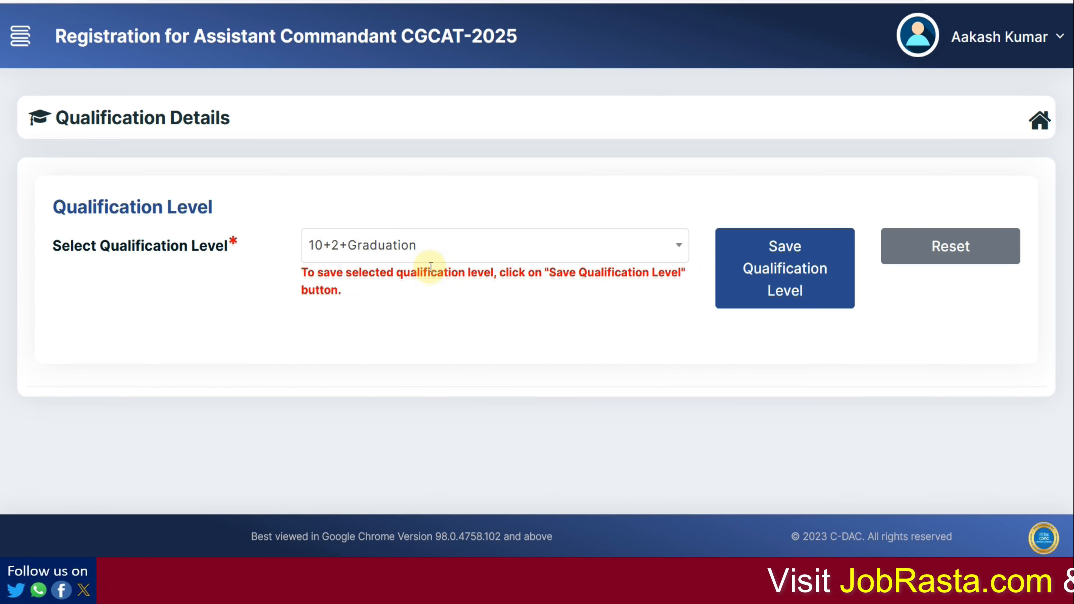
left_click(799, 279)
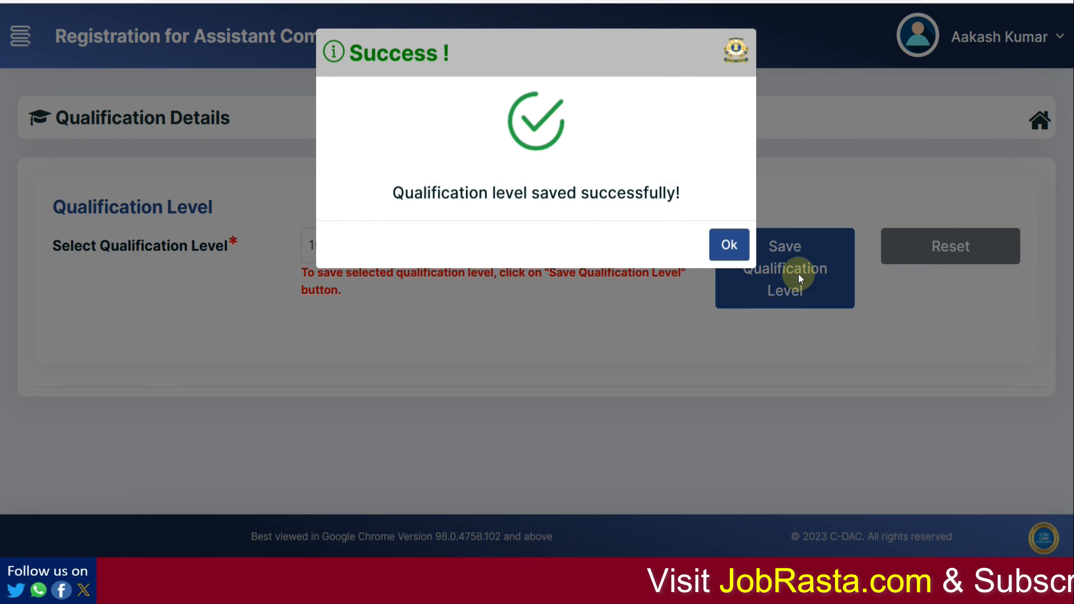
left_click(727, 245)
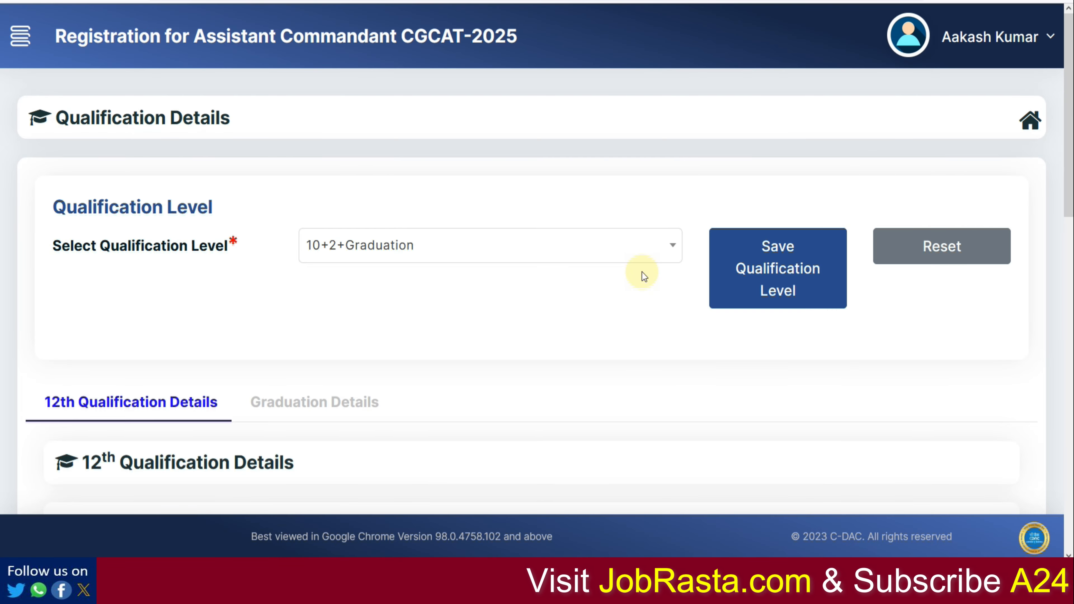
scroll(436, 305, "down", 5)
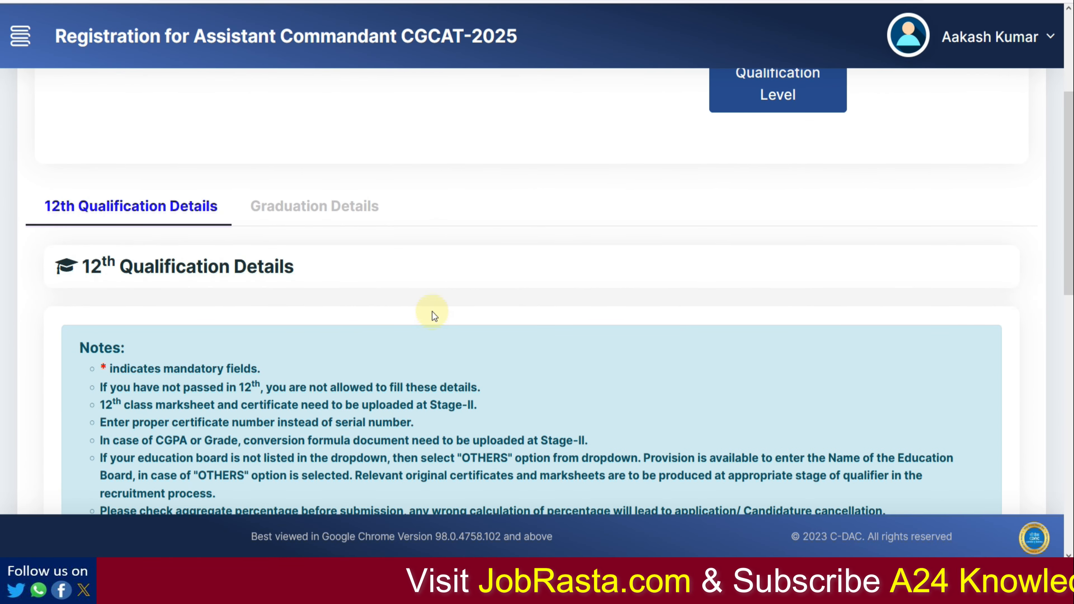
key("ctrl+minus")
key("ctrl+minus")
scroll(466, 311, "down", 4)
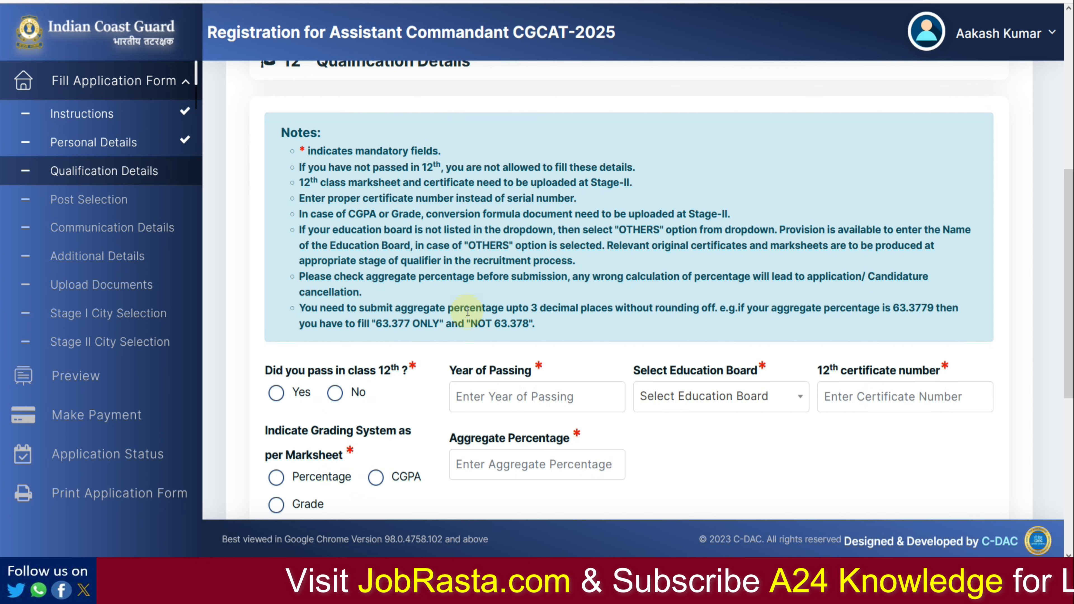
scroll(468, 312, "down", 2)
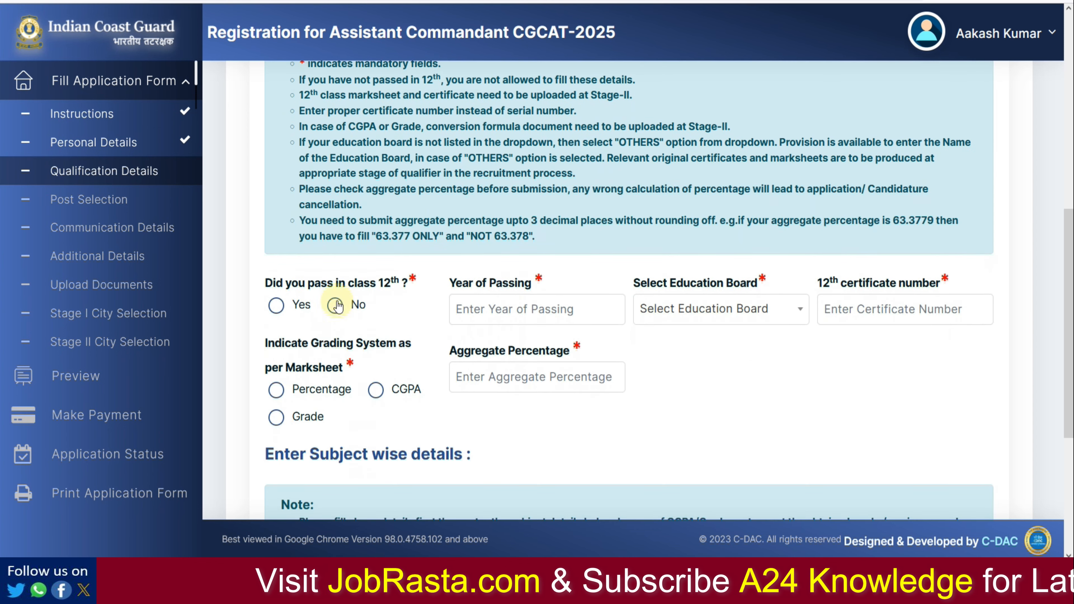
Step: Record that class 12th was passed, in the year 2018
left_click(275, 306)
left_click(491, 316)
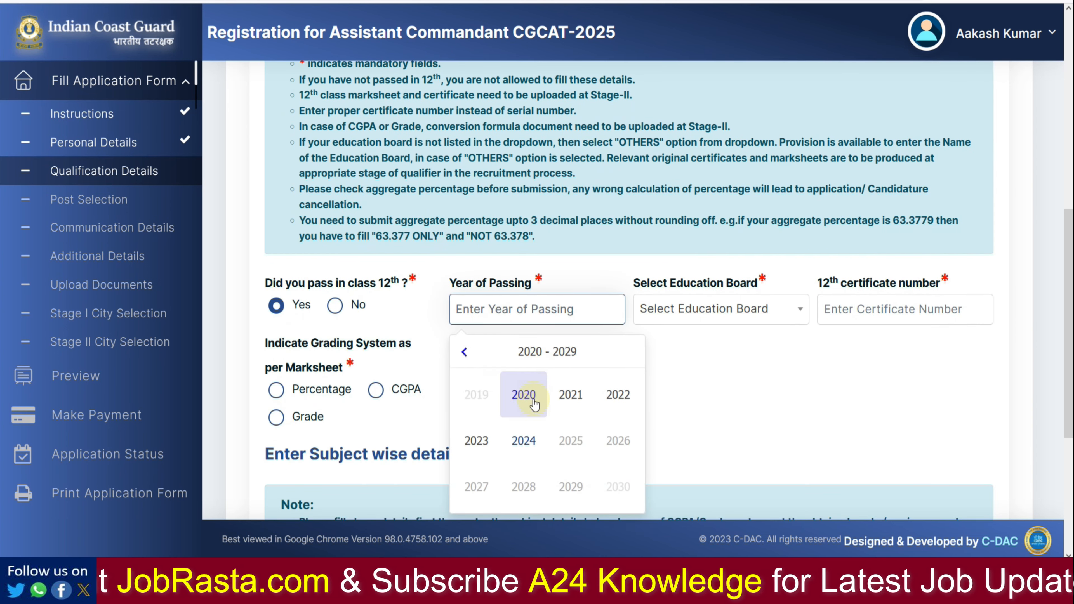
left_click(464, 353)
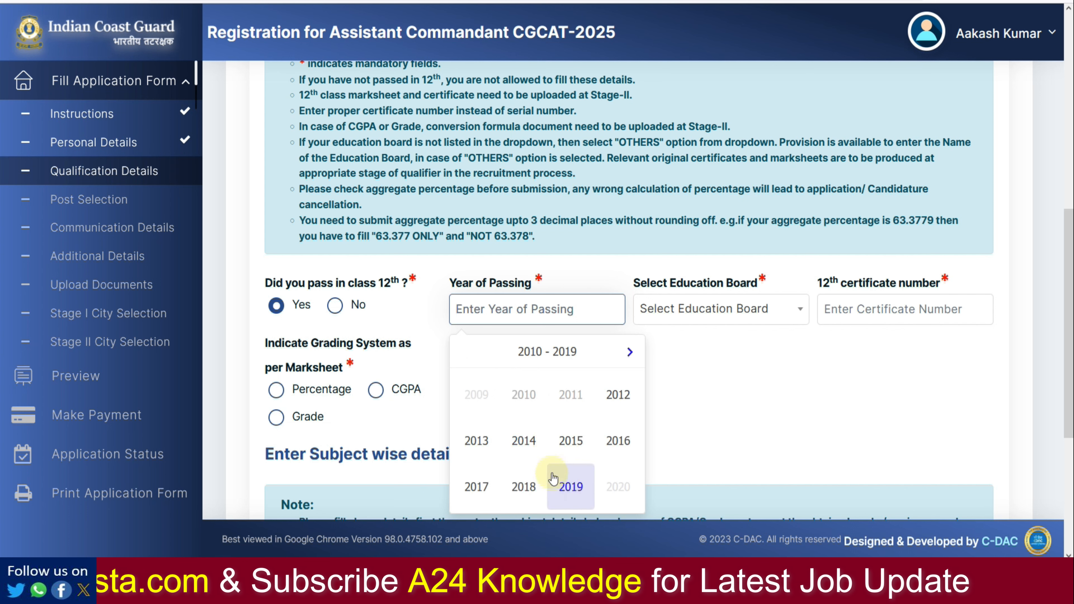
left_click(535, 489)
Step: Select Board of Secondary Education (Andhra Pradesh) as the board and enter the 12th certificate number
left_click(693, 307)
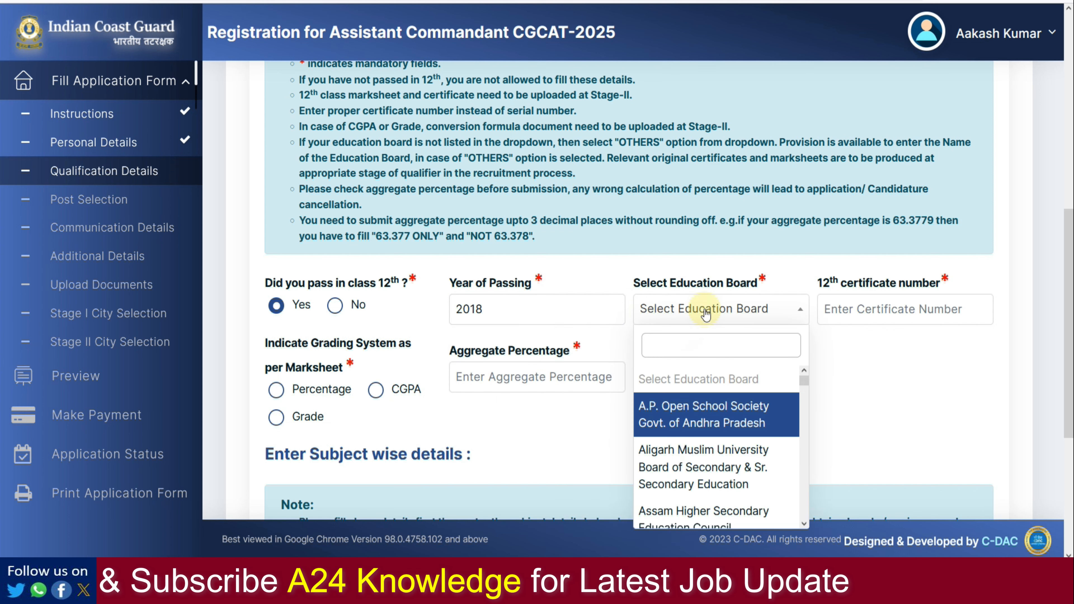
scroll(703, 355, "down", 2)
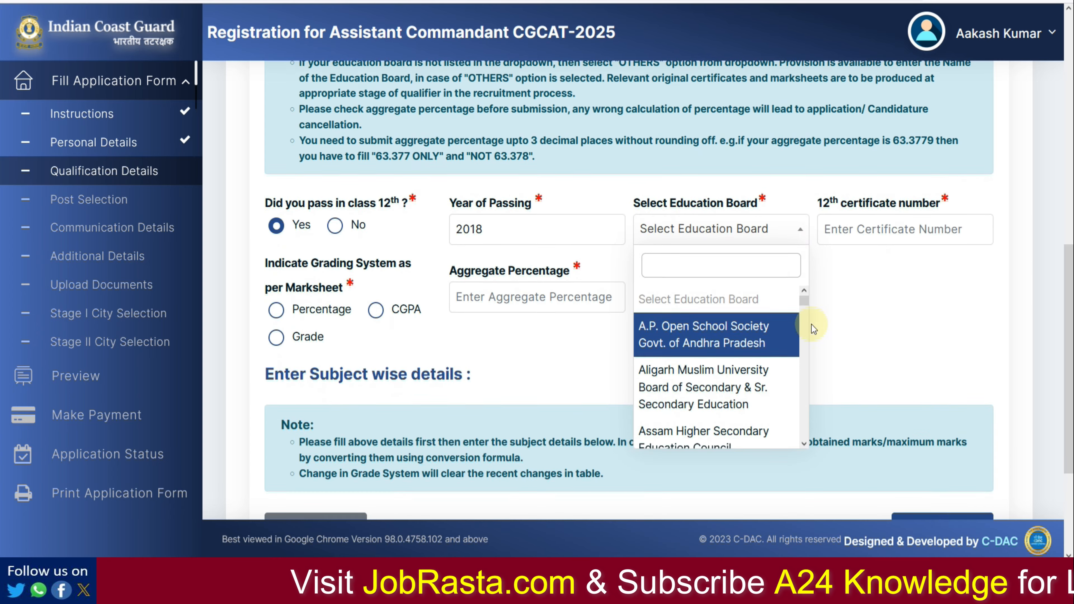
scroll(717, 328, "down", 4)
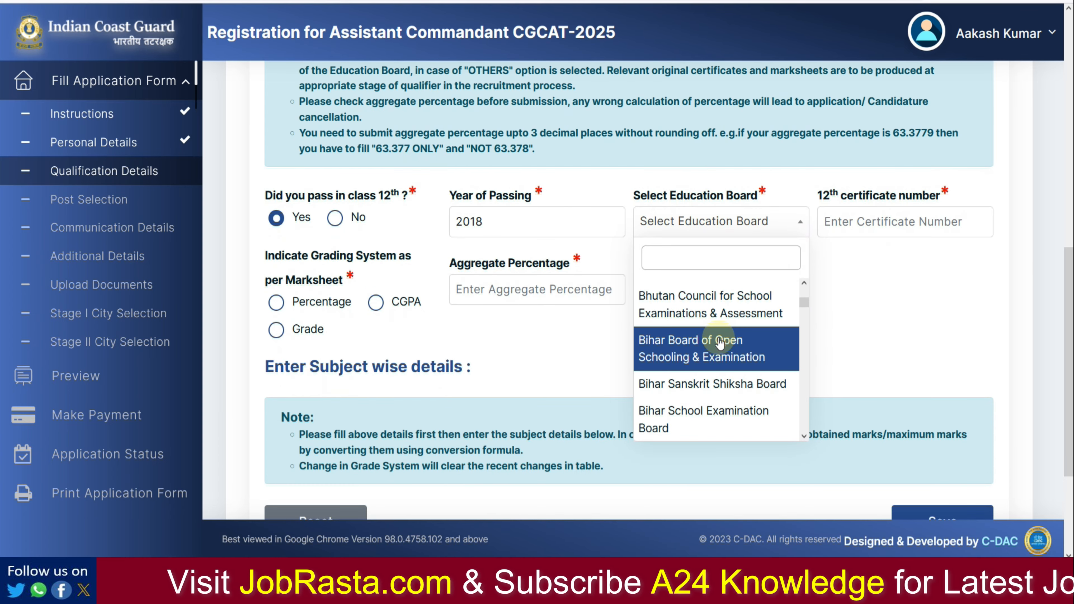
scroll(720, 344, "down", 2)
scroll(720, 343, "down", 5)
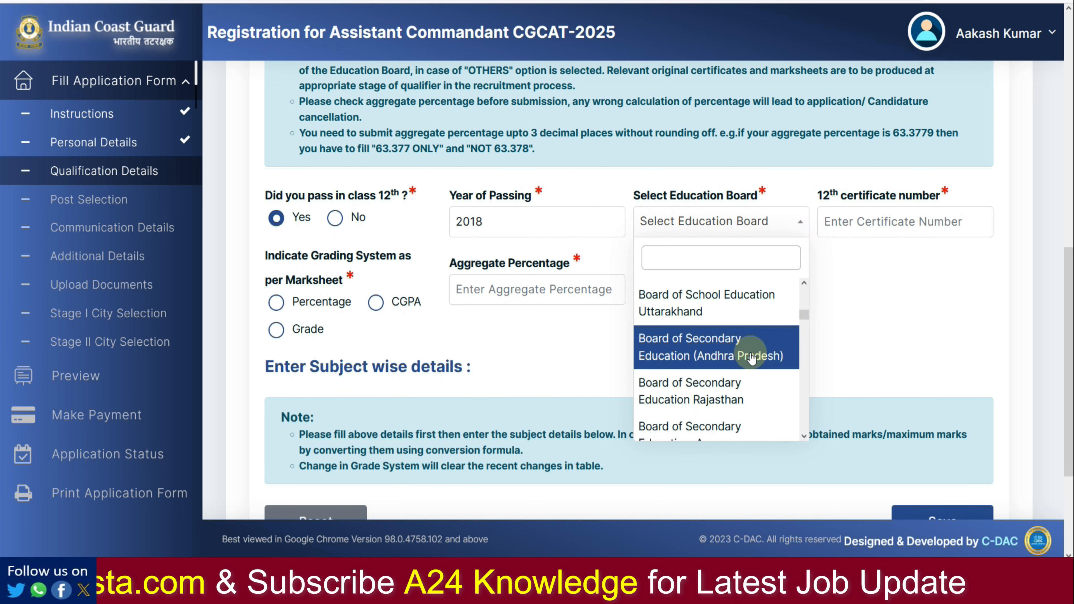
left_click(743, 390)
left_click(887, 224)
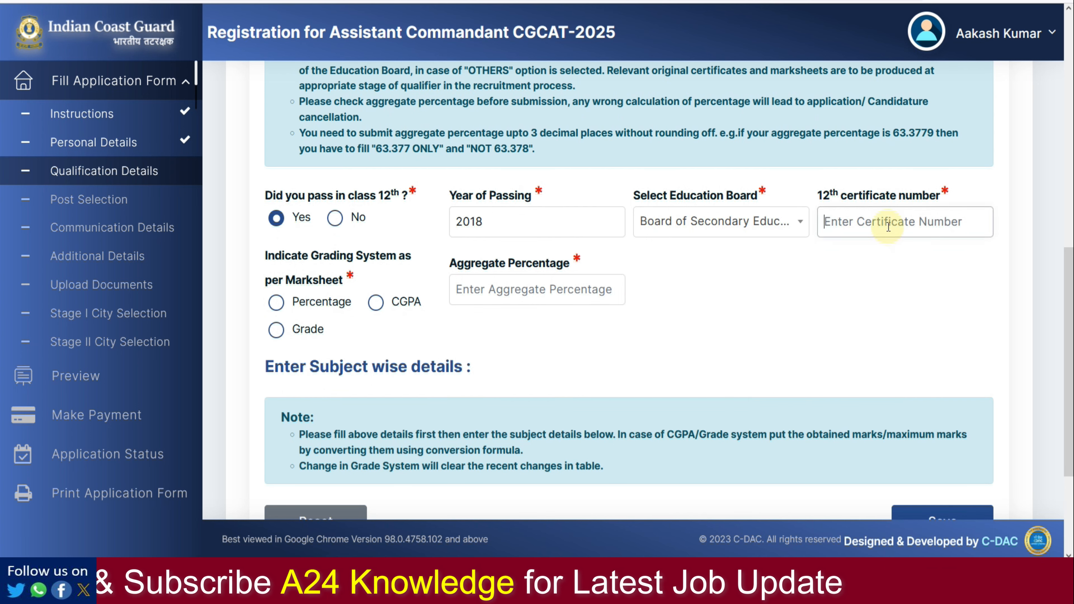
type("32132")
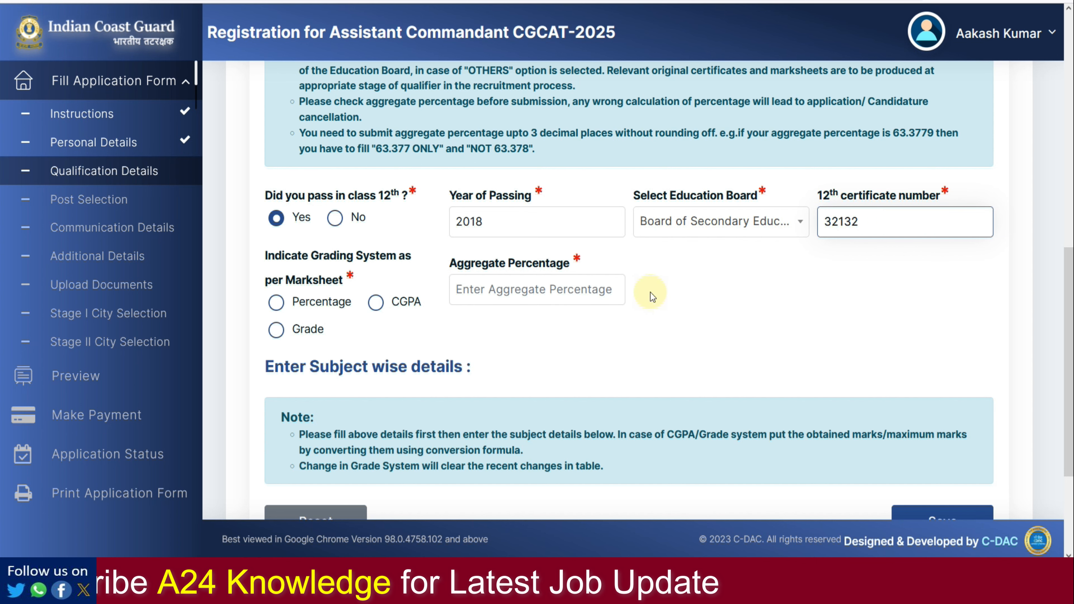
left_click(276, 302)
Step: Try the CGPA grading option and inspect the aggregate percentage and CGPA fields
left_click(375, 302)
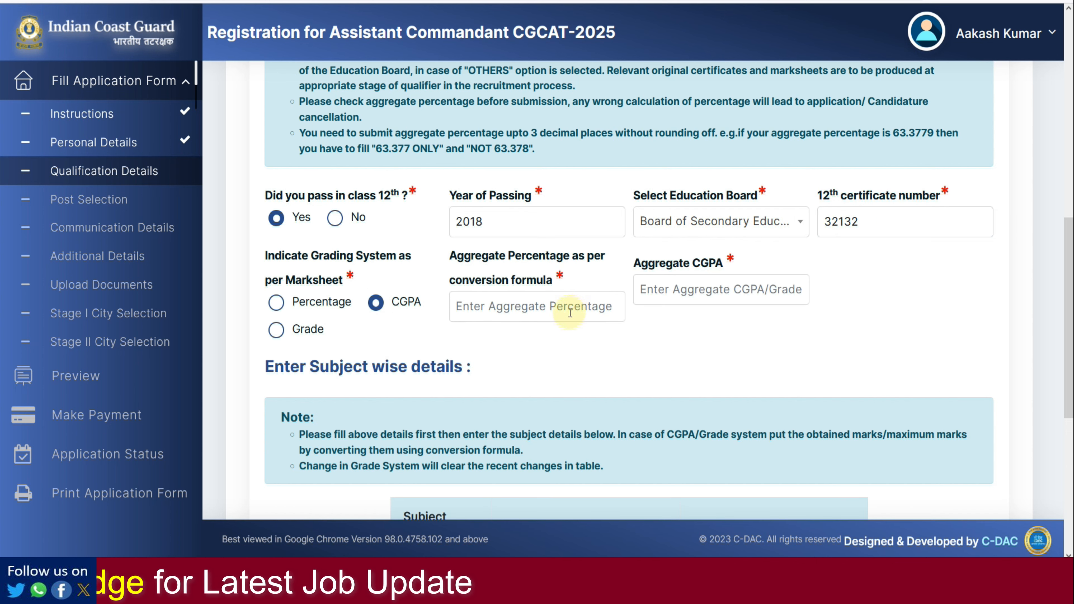
left_click(569, 313)
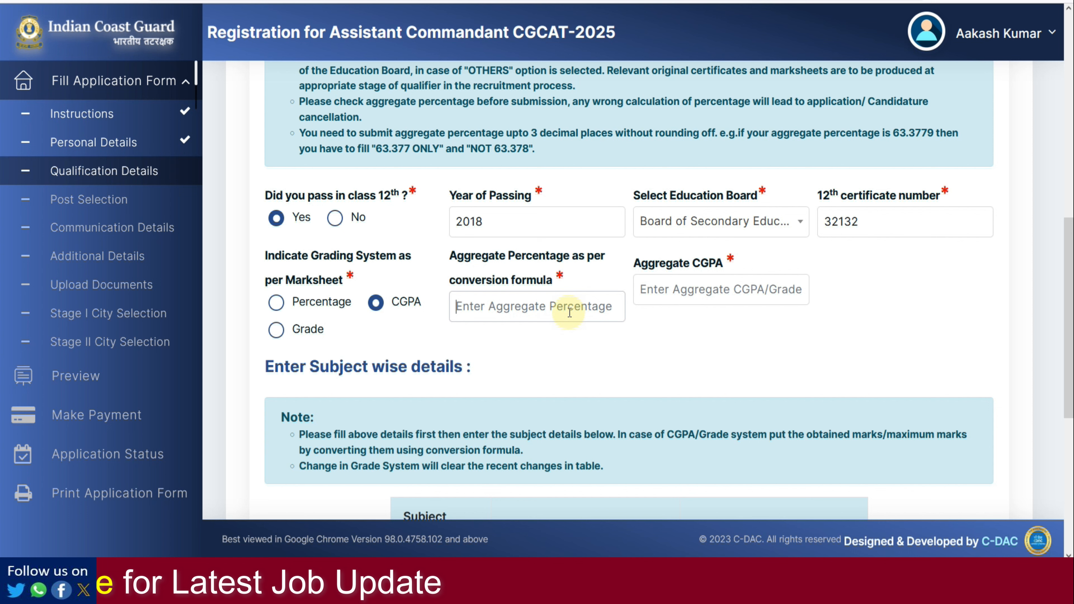
left_click_drag(474, 264, 540, 257)
left_click(480, 281)
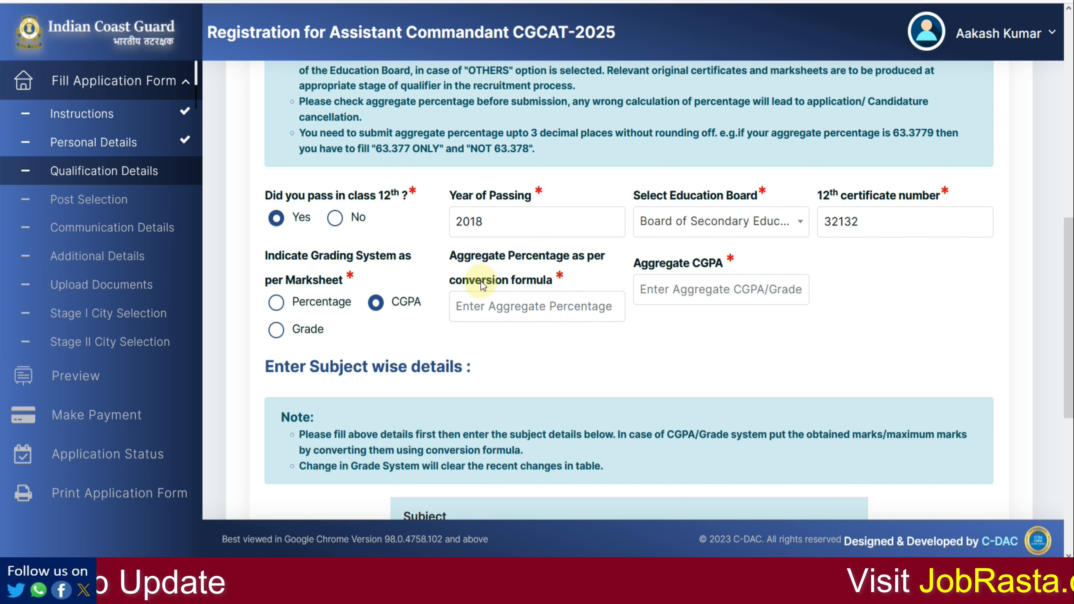
left_click(525, 352)
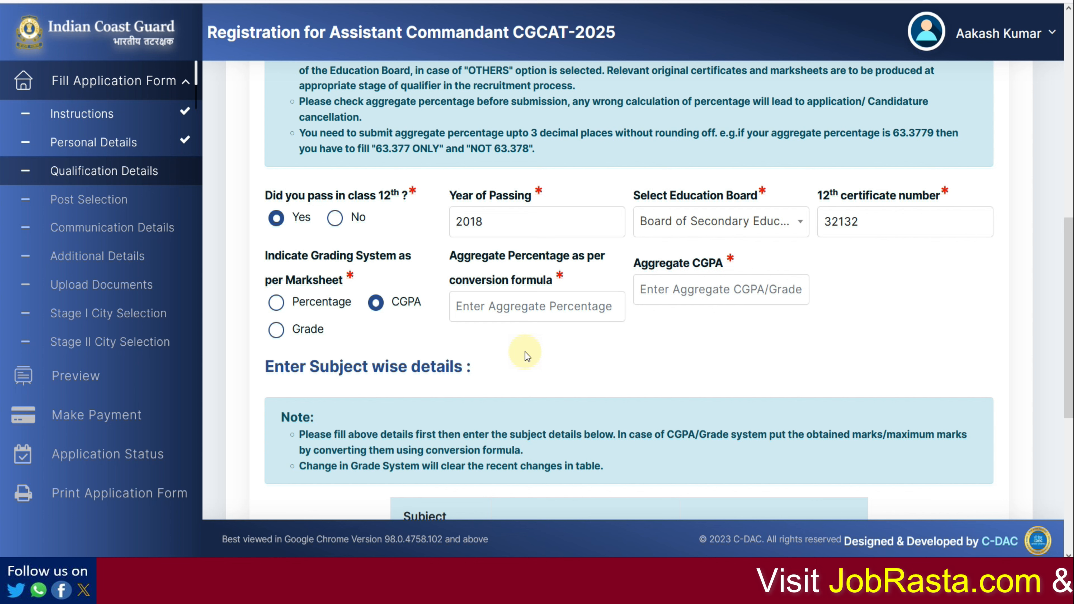
left_click(511, 316)
left_click(734, 300)
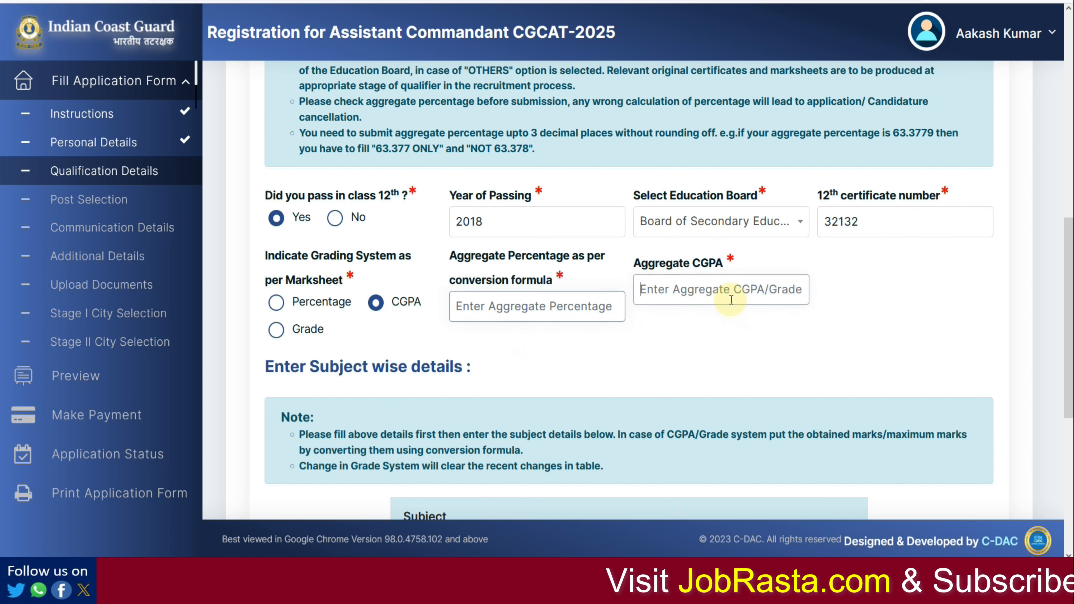
scroll(722, 334, "down", 3)
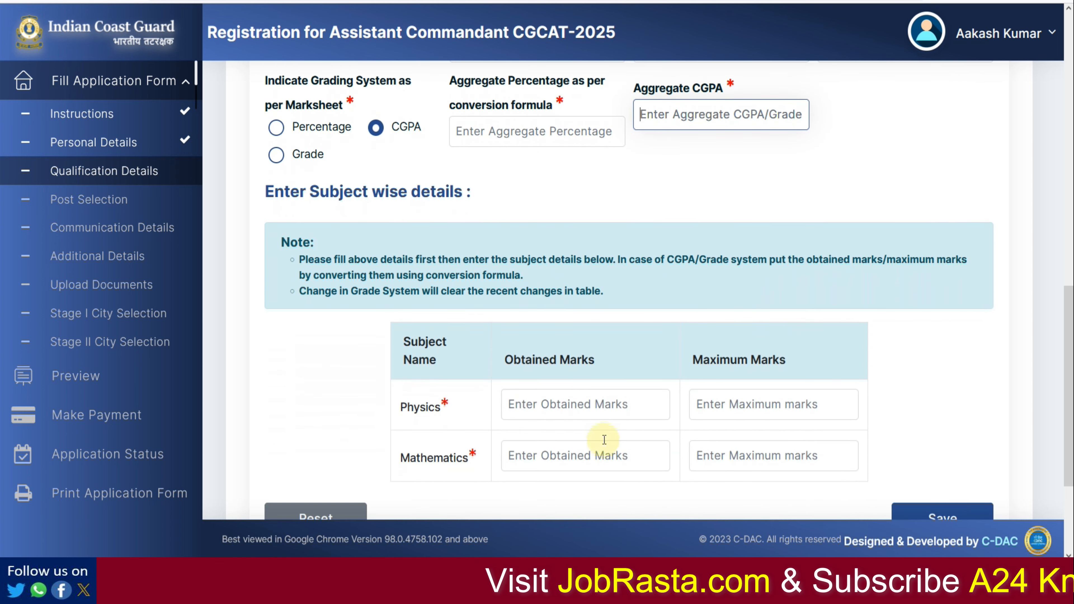
scroll(565, 386, "up", 1)
scroll(565, 386, "up", 1)
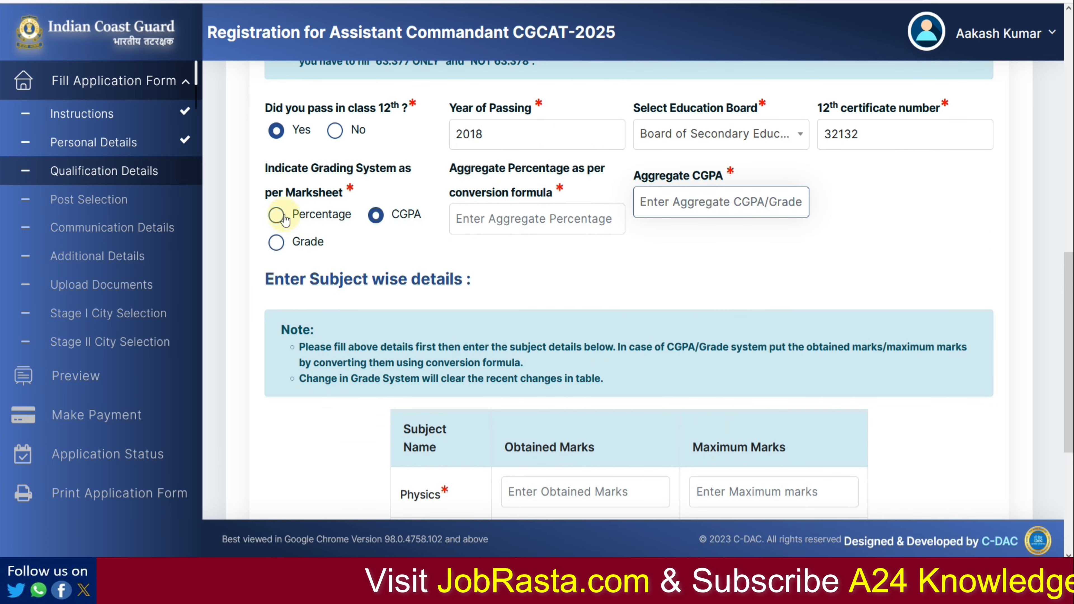
Step: Select Percentage grading and enter an aggregate percentage of 80.00
left_click(276, 215)
left_click(526, 216)
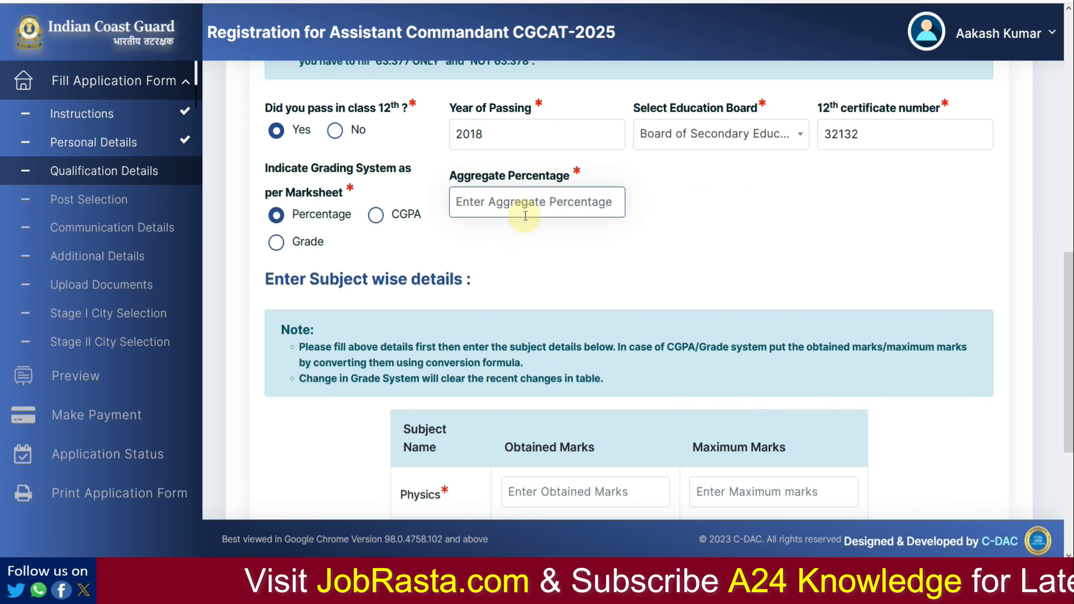
type("80.00")
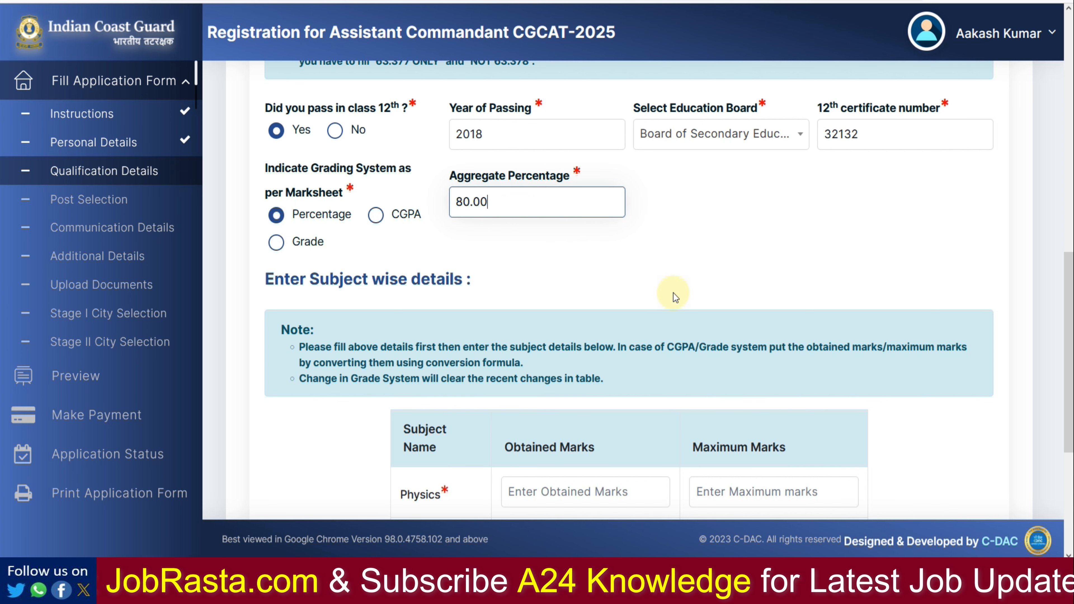
left_click(662, 276)
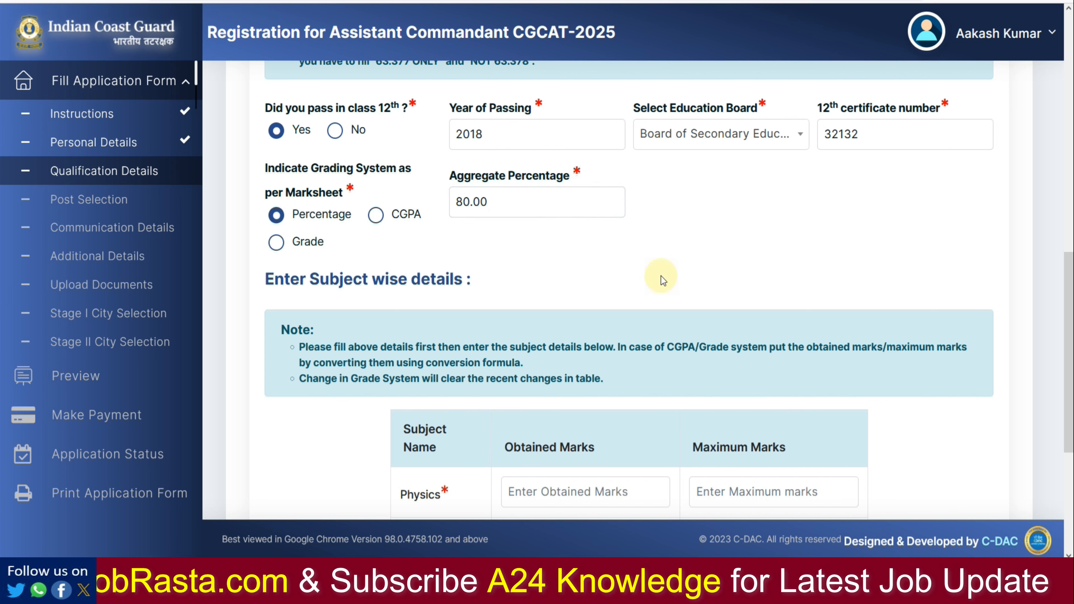
scroll(647, 279, "down", 3)
Step: Enter 12th marks Physics 89/100 and Mathematics 88/100, then save the details
left_click(546, 329)
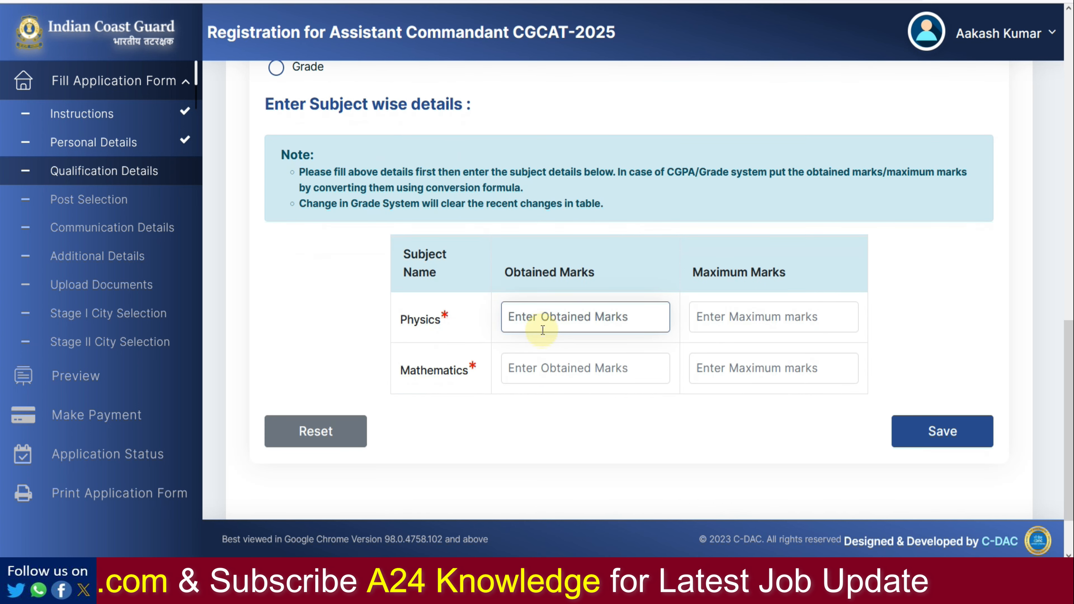
type("5")
key("BackSpace")
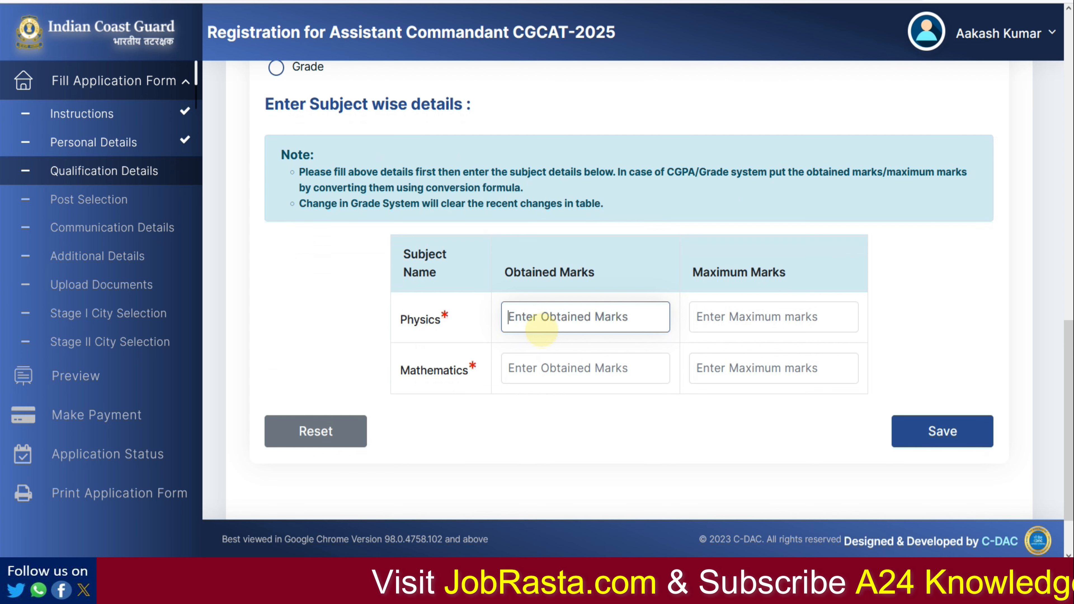
type("5")
key("BackSpace")
type("89")
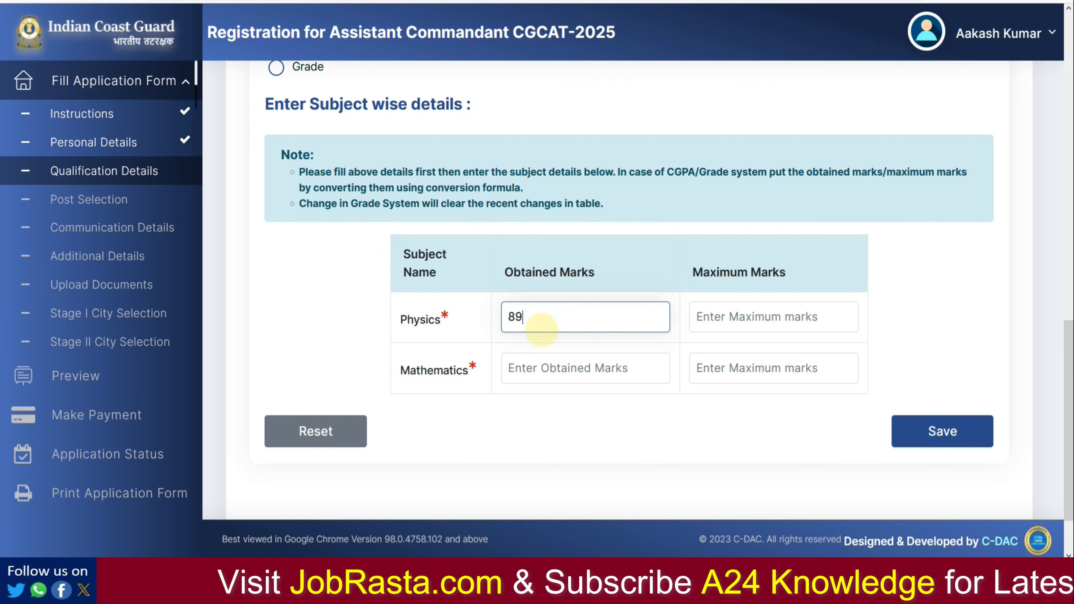
key("Tab")
type("1")
key("Tab")
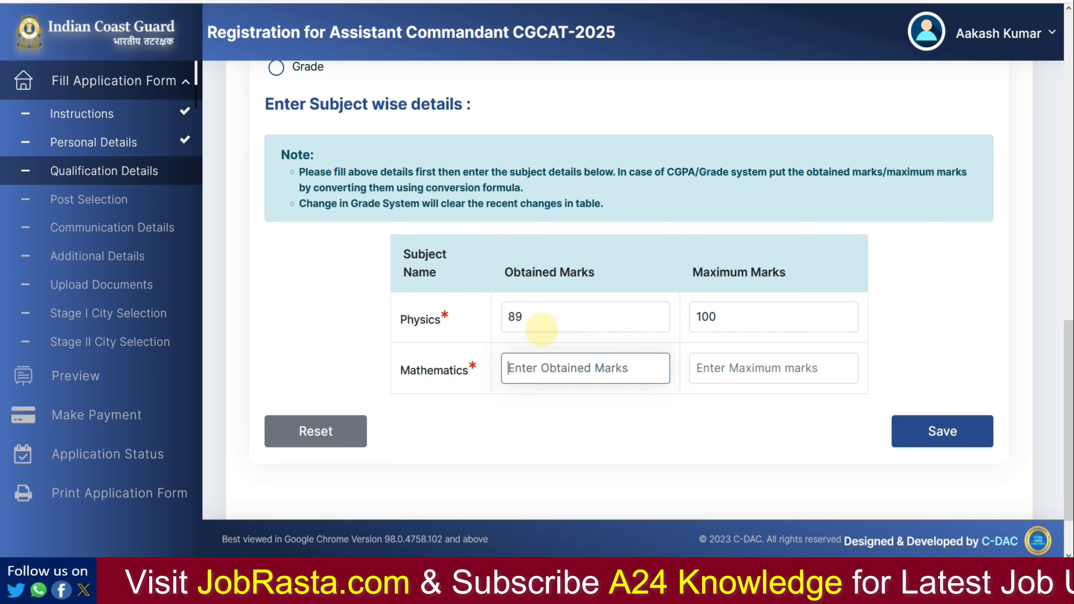
type("88")
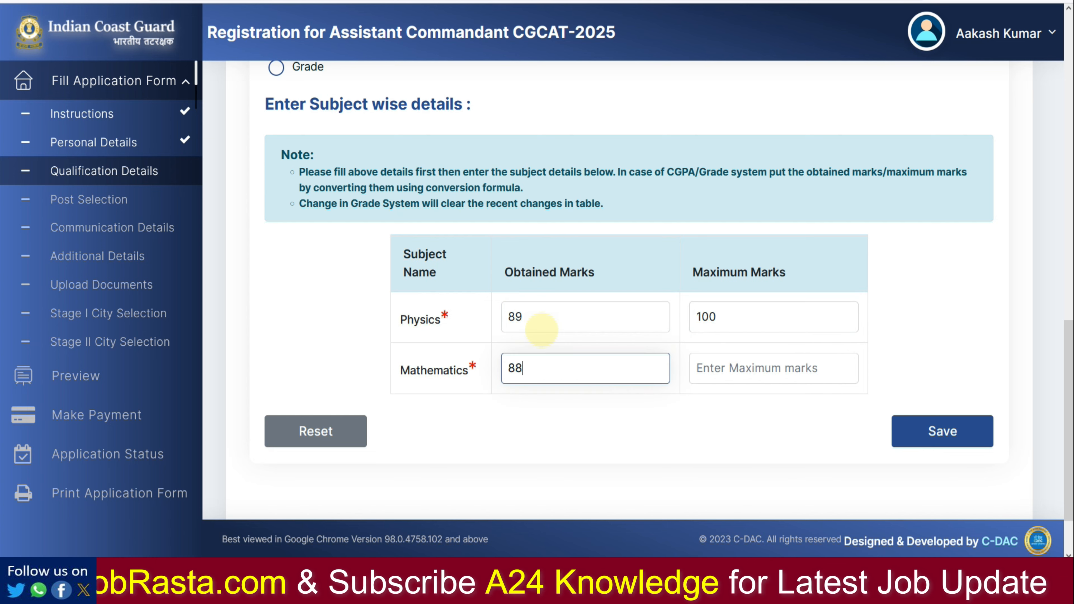
key("Tab")
type("100")
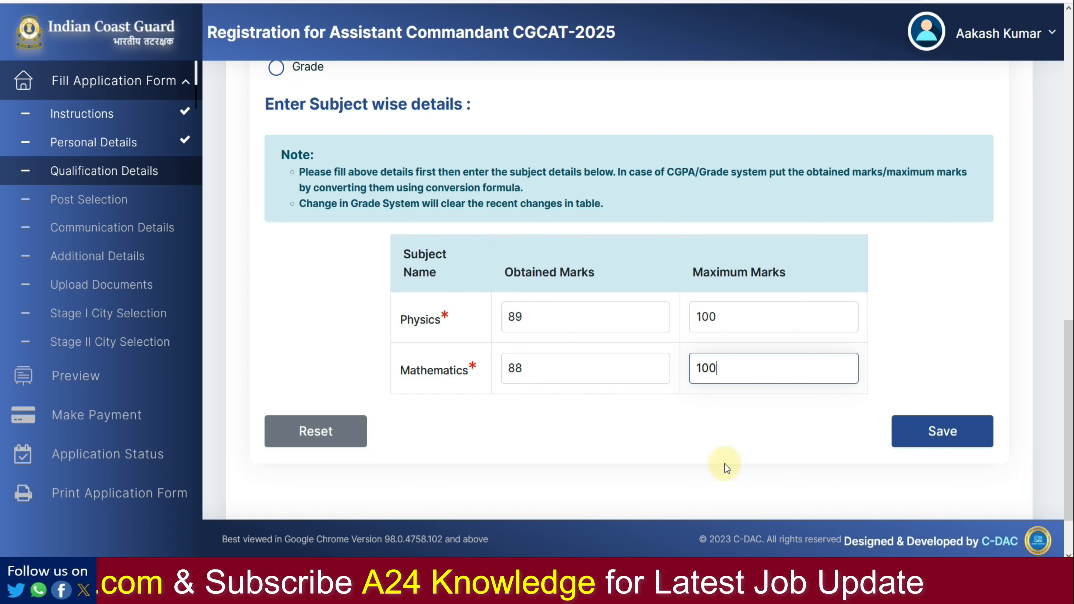
left_click(913, 440)
Step: In Graduation Details, answer No to completed graduation and Yes to final-year exam with no backlogs
left_click(702, 220)
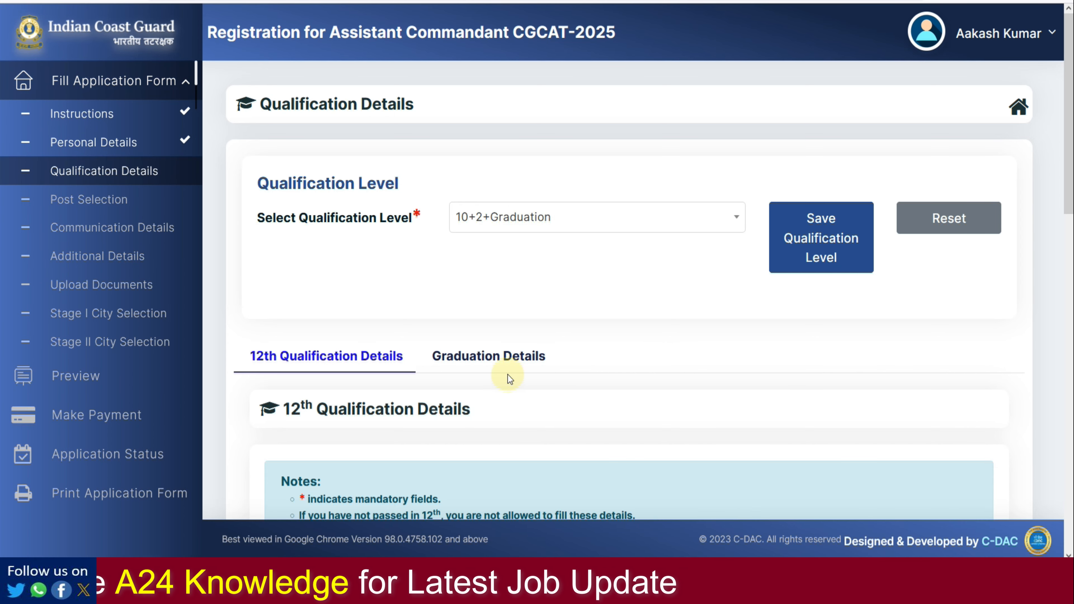
left_click(475, 362)
scroll(521, 358, "down", 10)
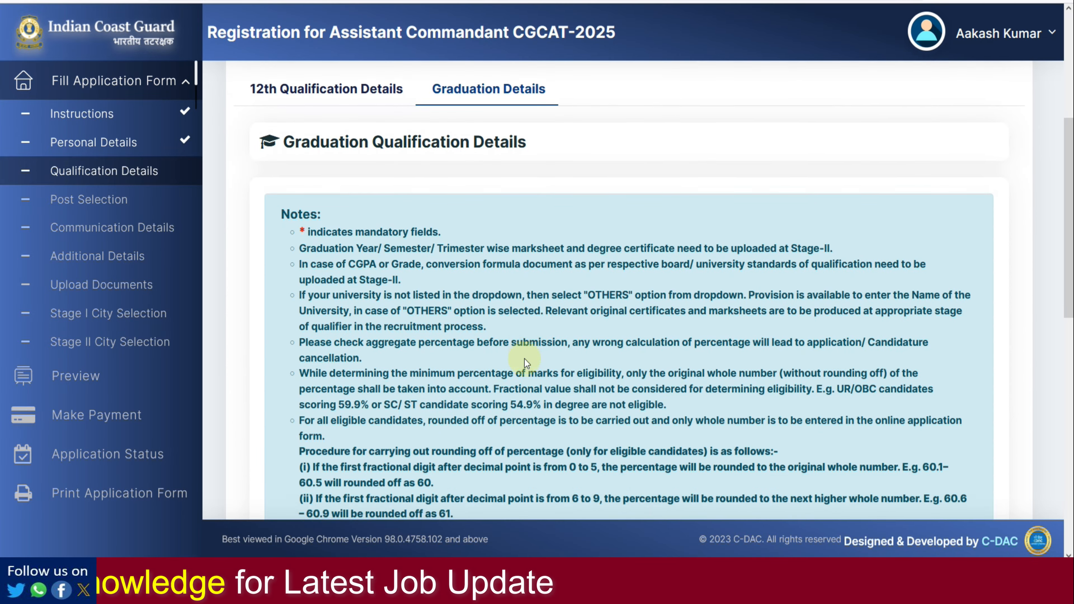
scroll(524, 363, "down", 2)
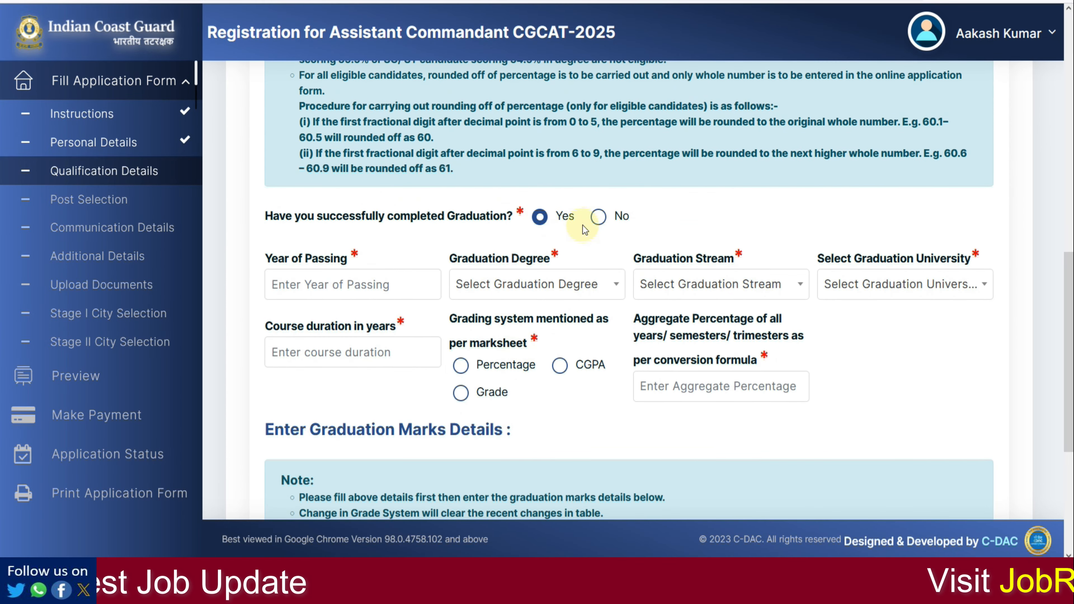
left_click(599, 218)
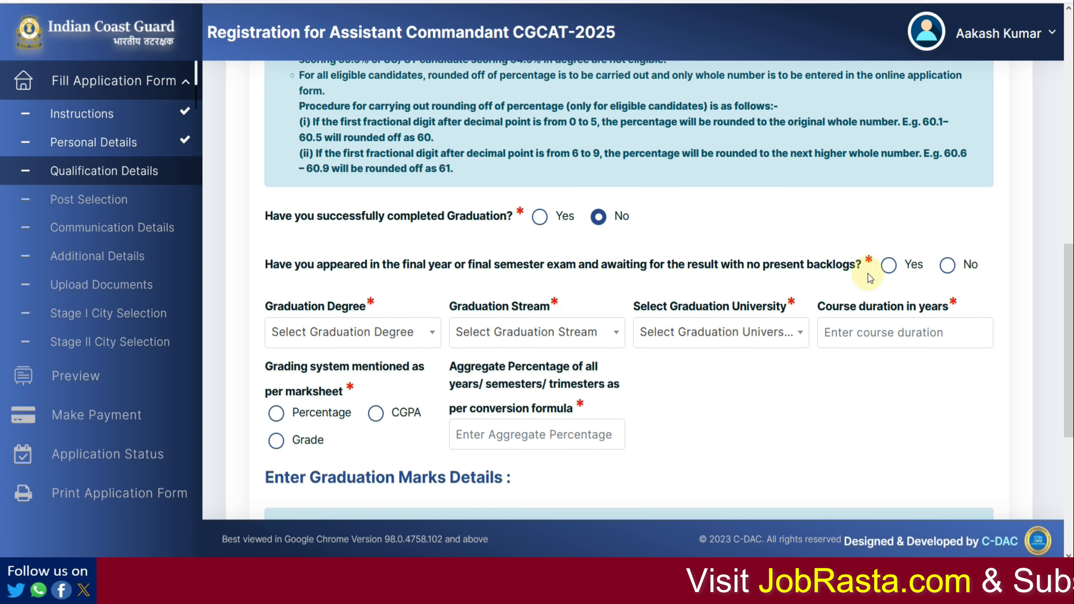
left_click(890, 266)
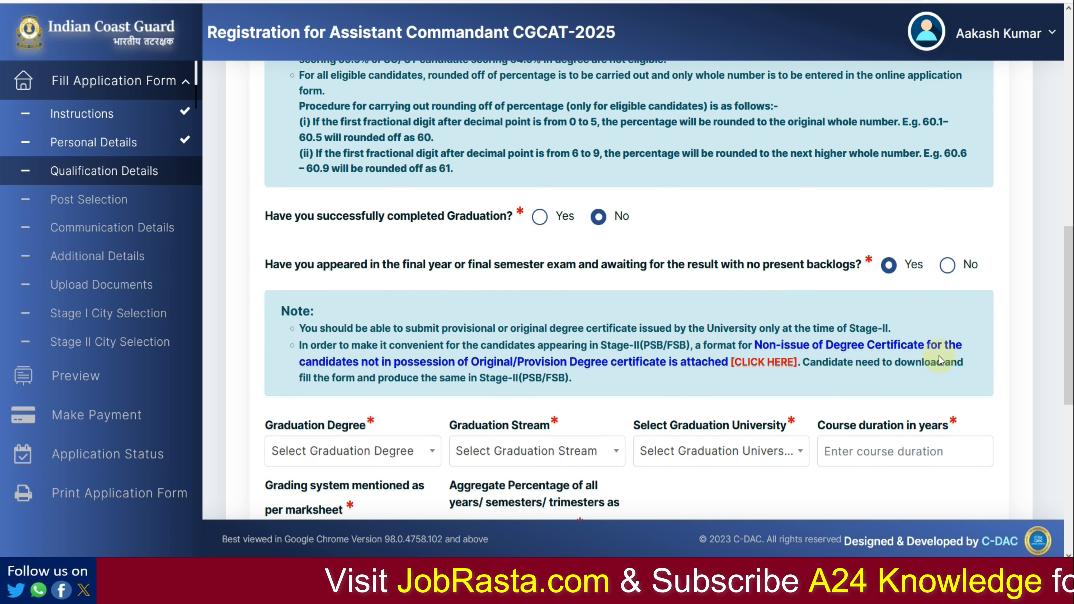
Step: Download and read the Non-Issue of Degree Certificate format PDF, then close its tab
left_click(764, 363)
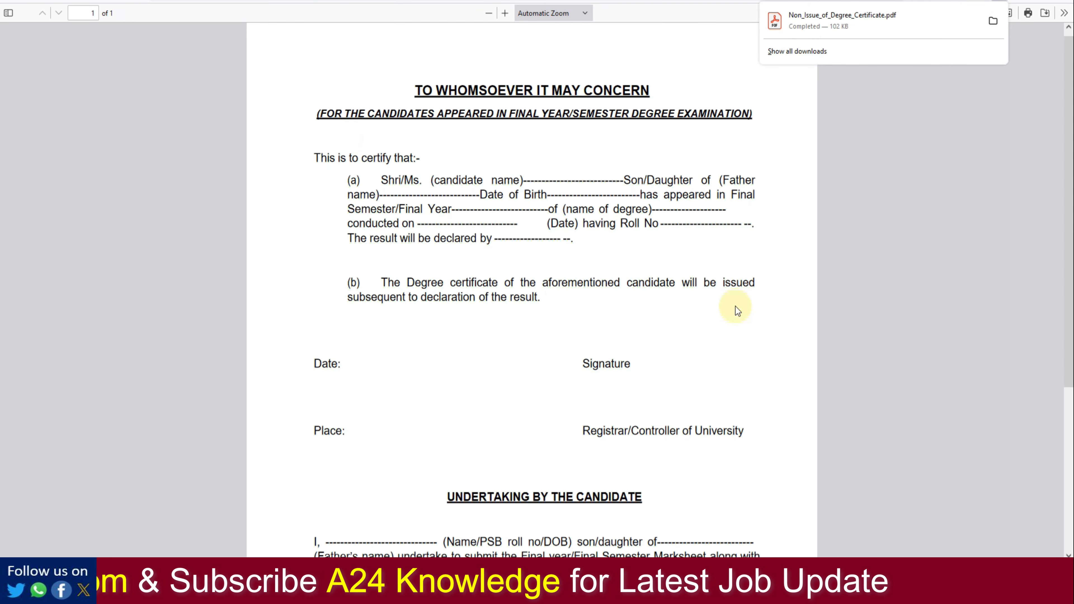
left_click(735, 330)
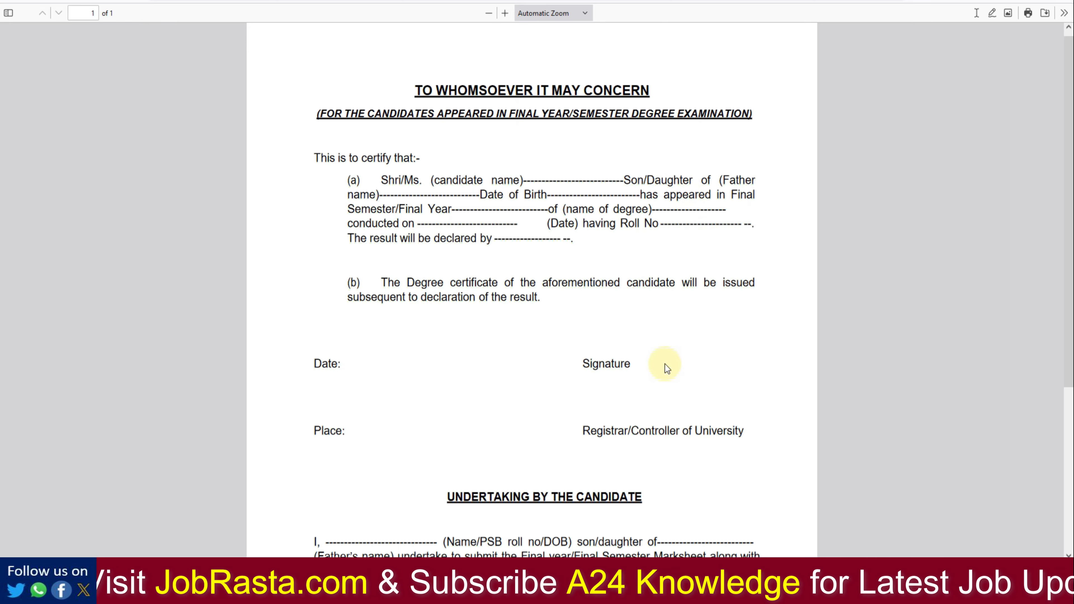
scroll(630, 440, "down", 5)
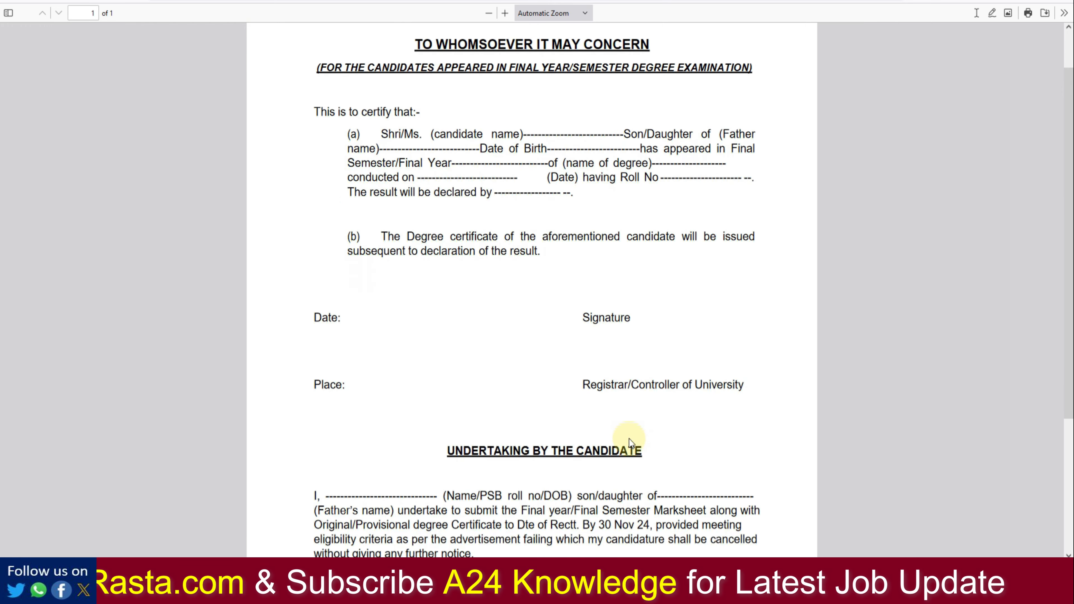
scroll(615, 301, "up", 5)
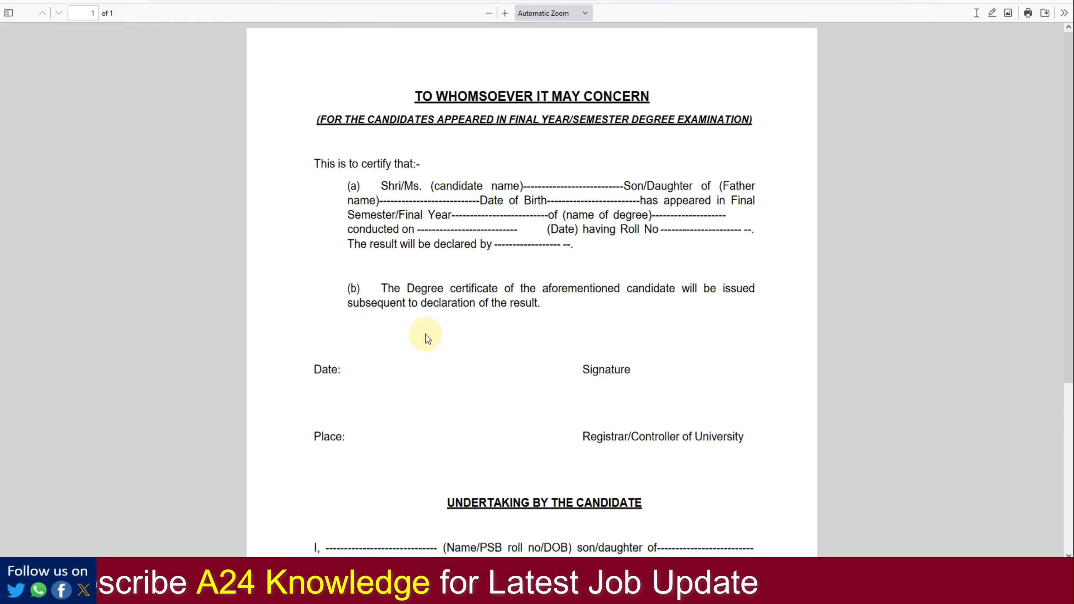
scroll(455, 248, "down", 4)
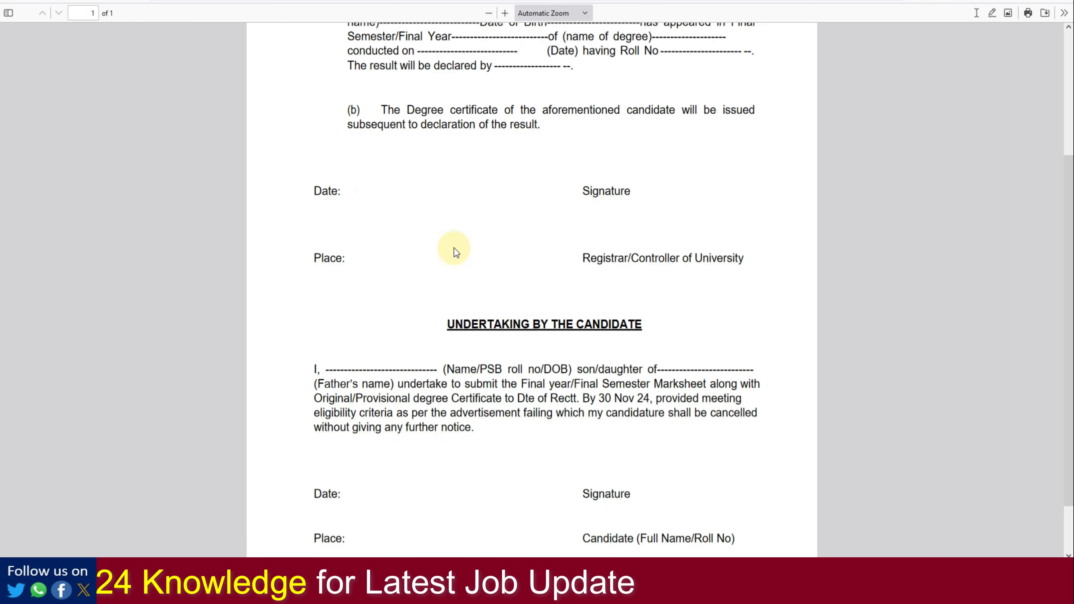
scroll(580, 227, "up", 4)
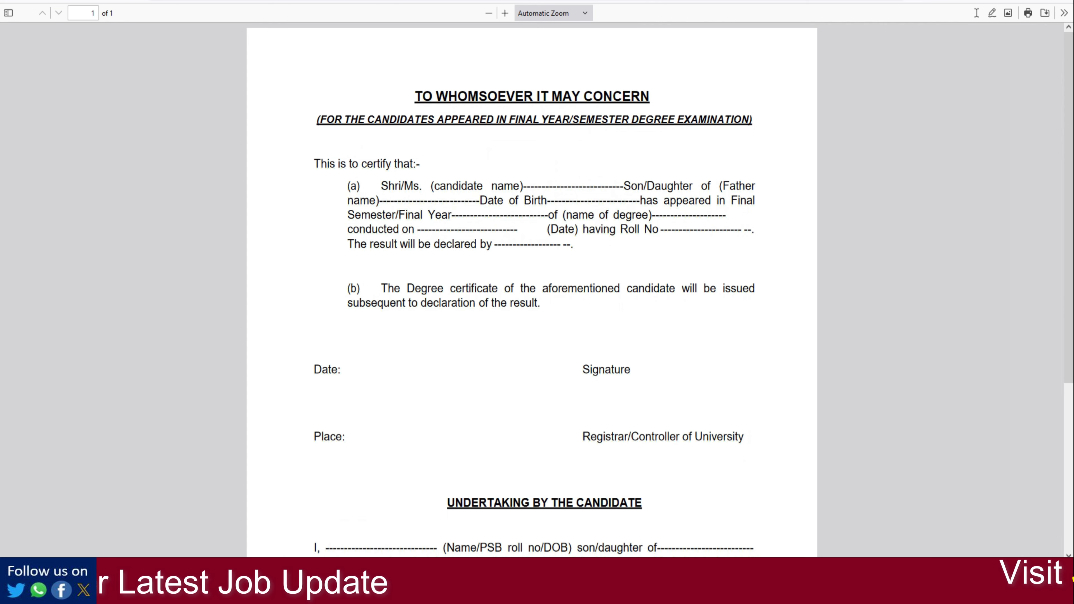
key("ctrl+w")
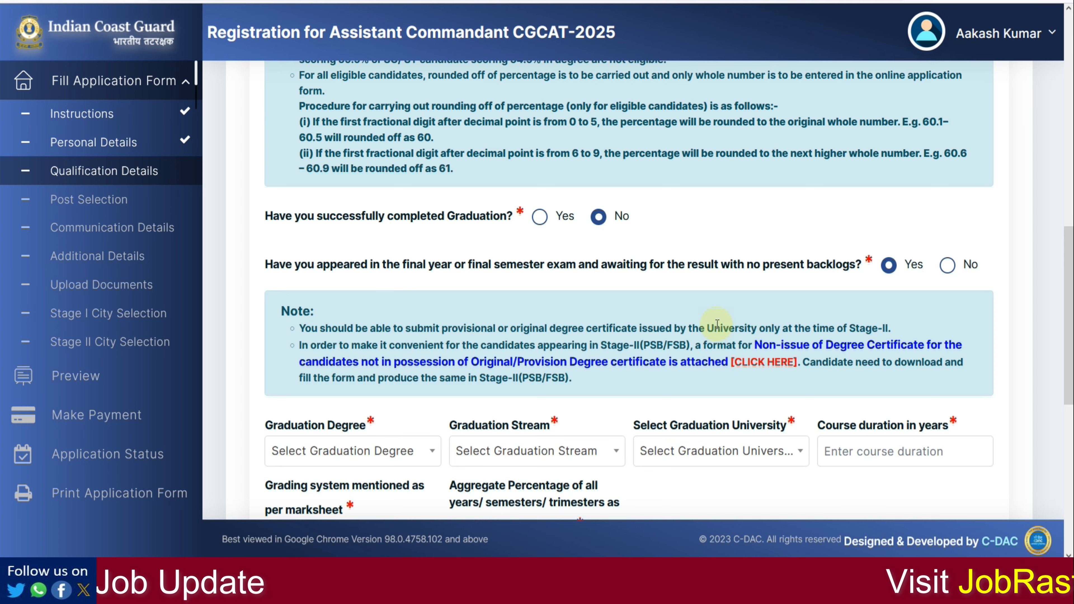
Step: Mark graduation as completed in 2023 with Bachelor of Technology (BTech) as the degree
left_click(567, 220)
left_click(378, 283)
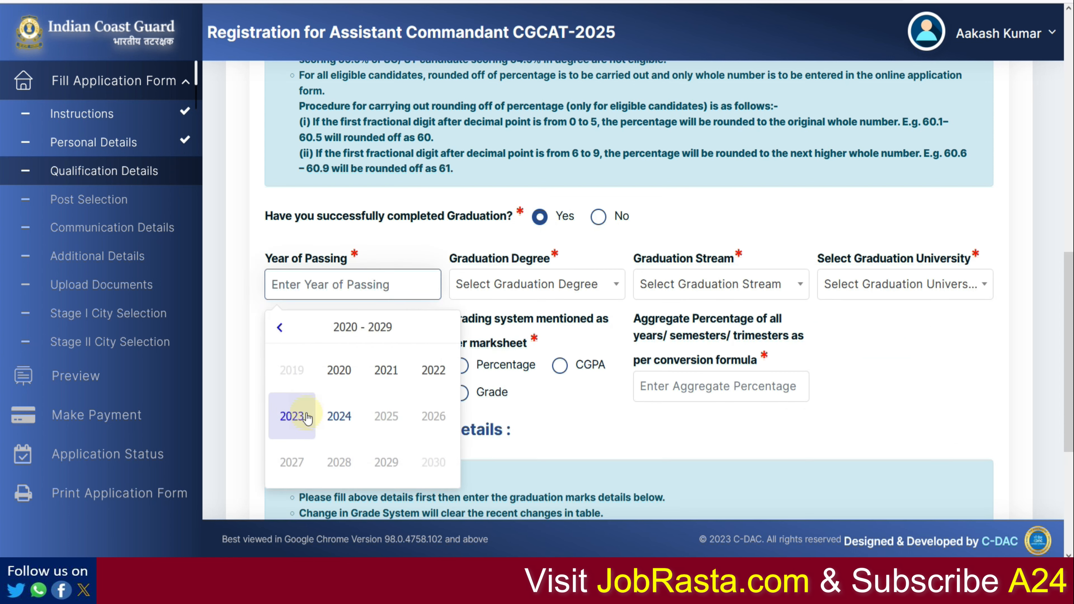
left_click(292, 416)
left_click(510, 297)
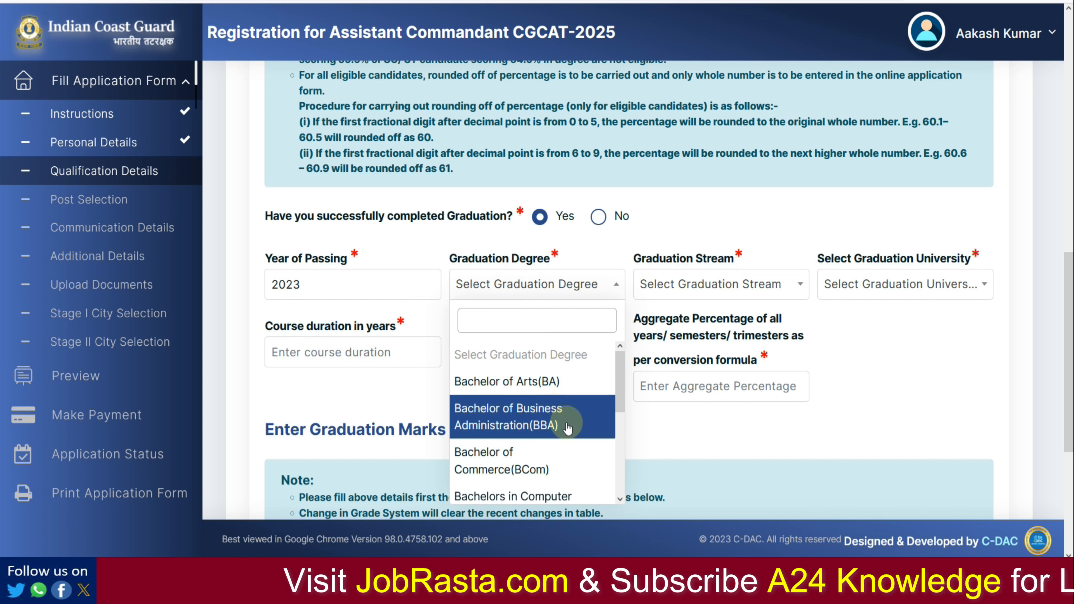
scroll(567, 440, "down", 2)
scroll(567, 440, "down", 2)
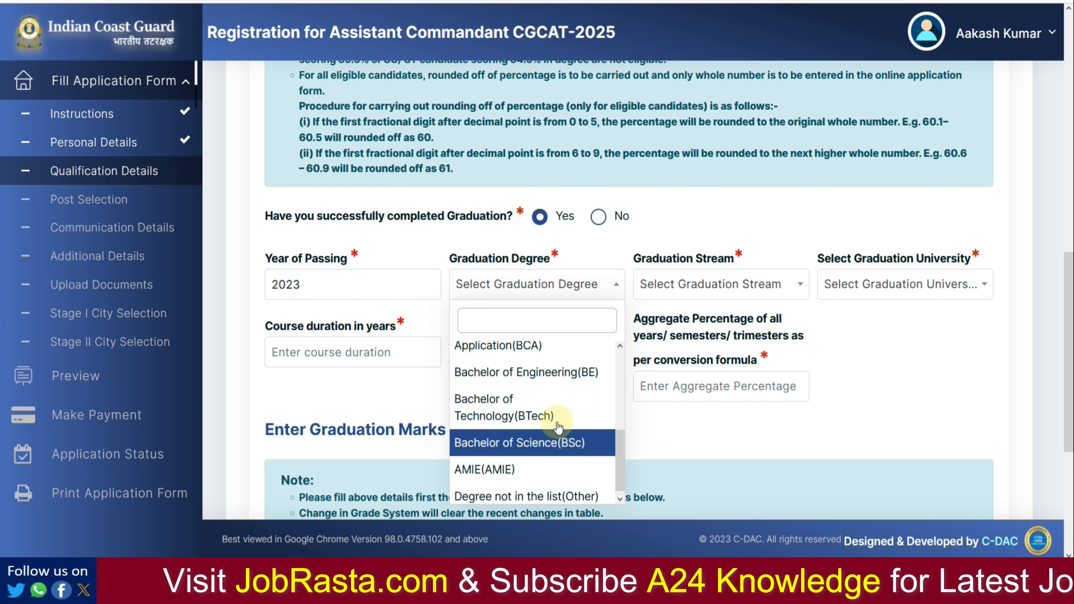
left_click(585, 408)
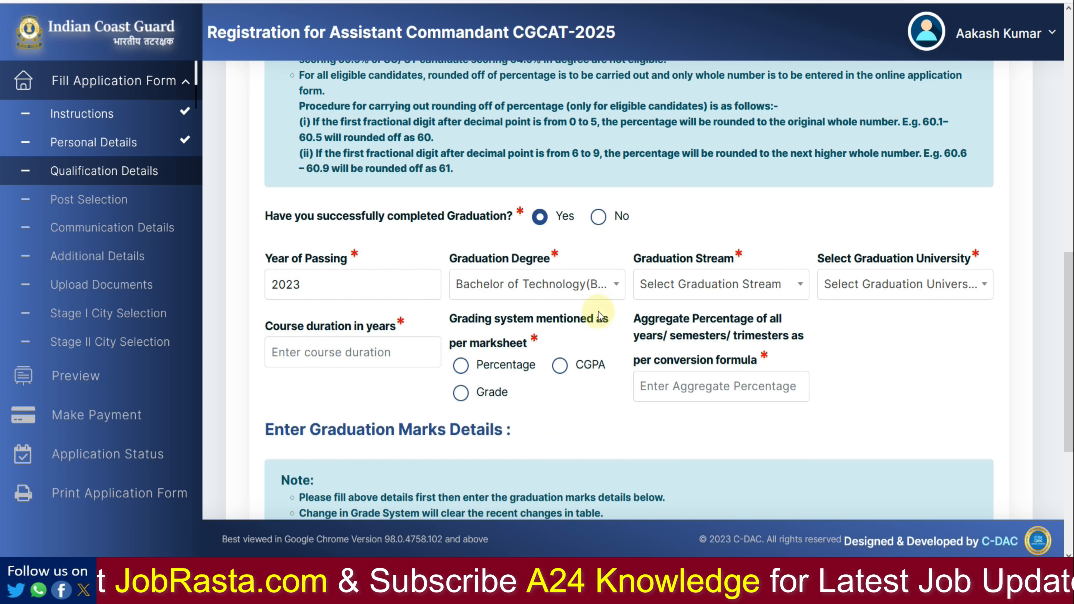
Step: After checking the notification PDF, choose Mechanical Engineering stream and Central University of Rajasthan
left_click(381, 0)
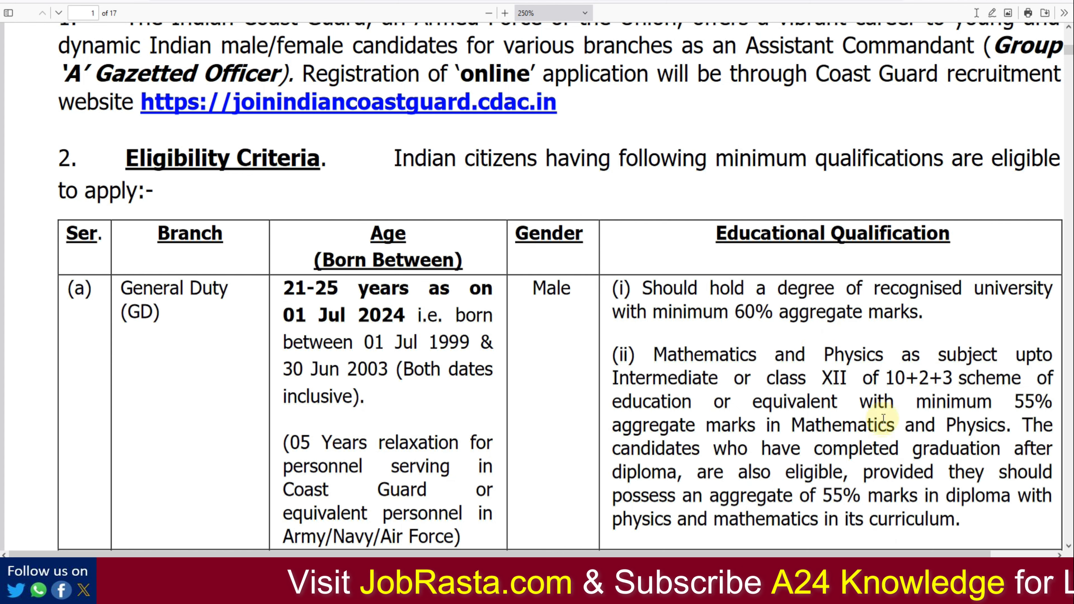
left_click(253, 0)
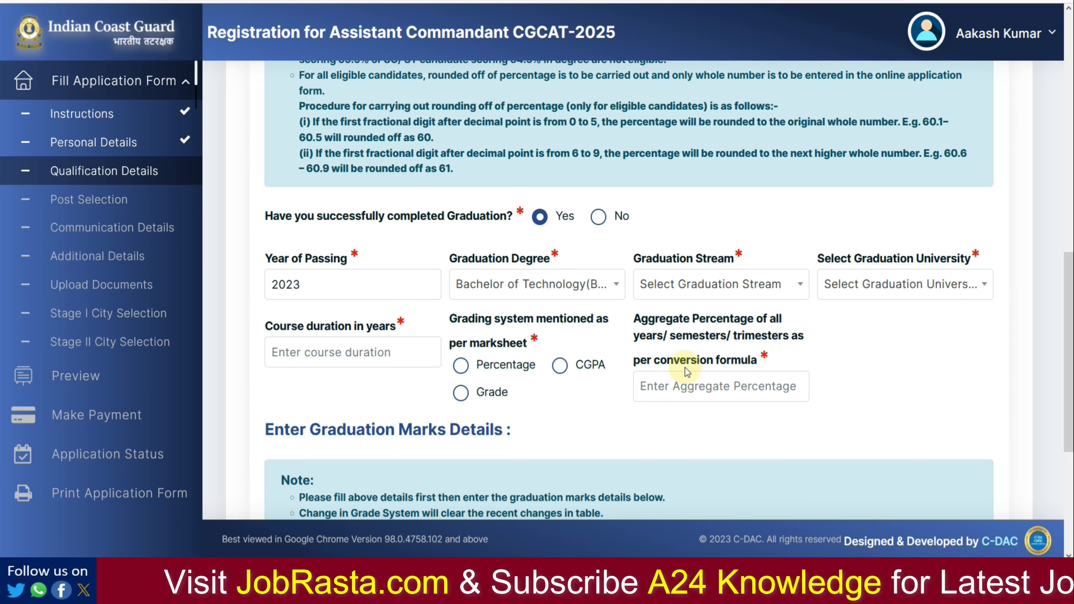
left_click(737, 281)
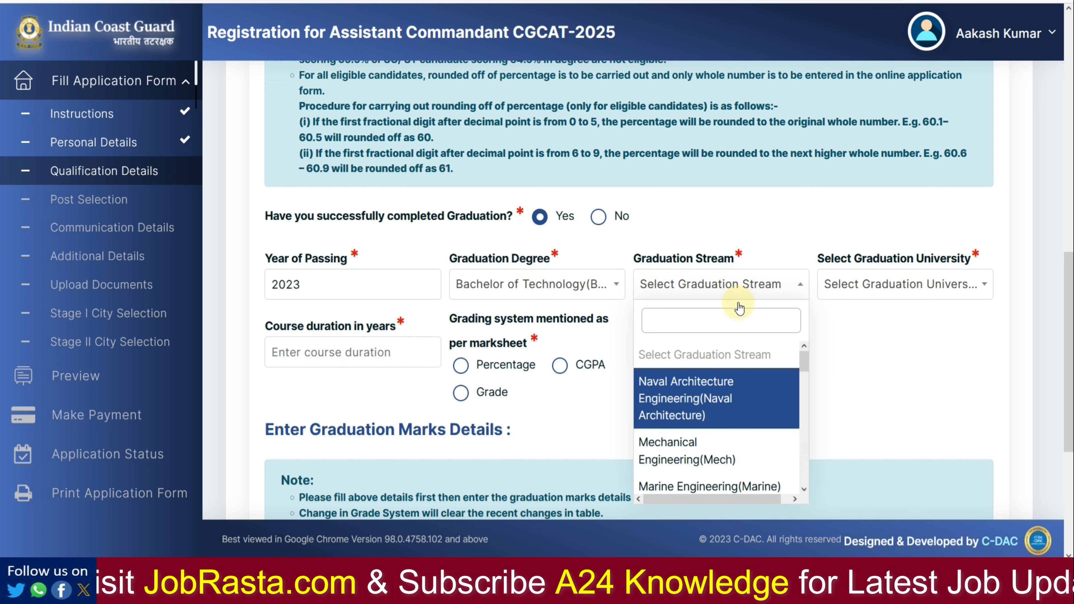
left_click(741, 446)
left_click(861, 292)
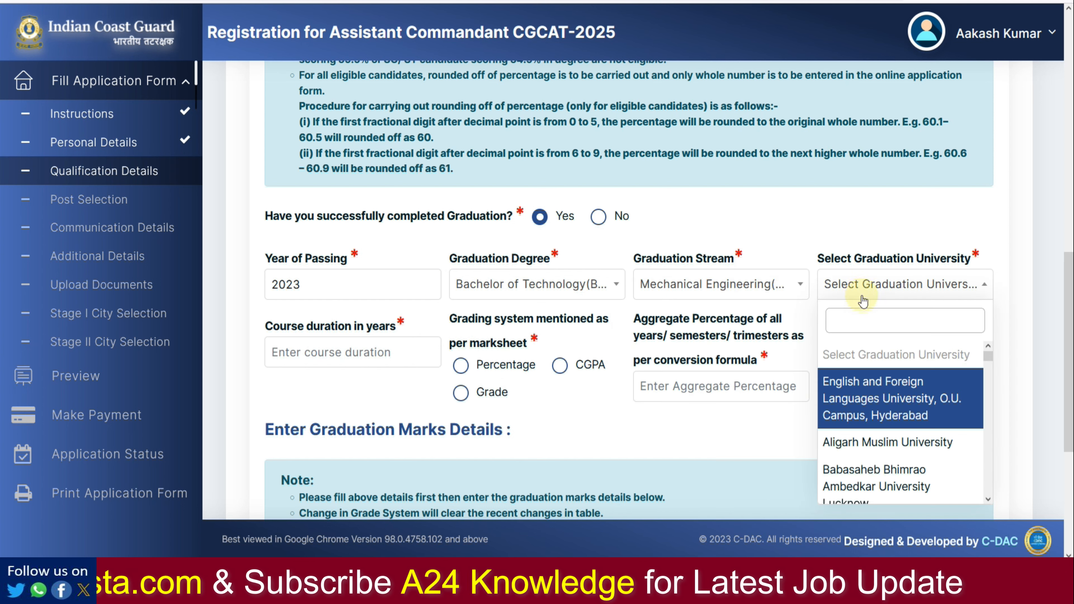
scroll(910, 423, "down", 4)
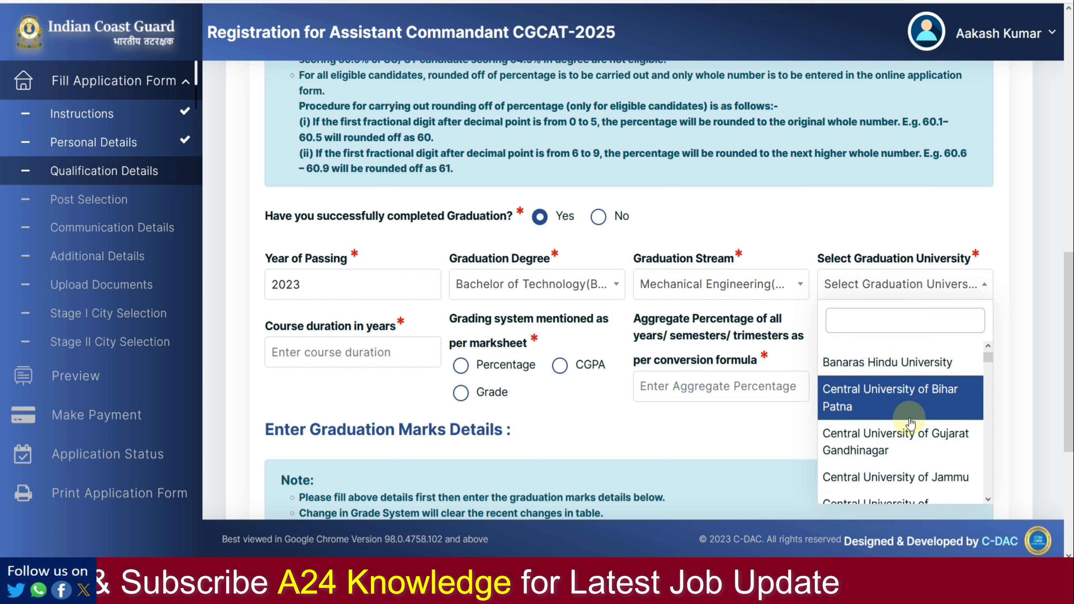
scroll(910, 423, "down", 2)
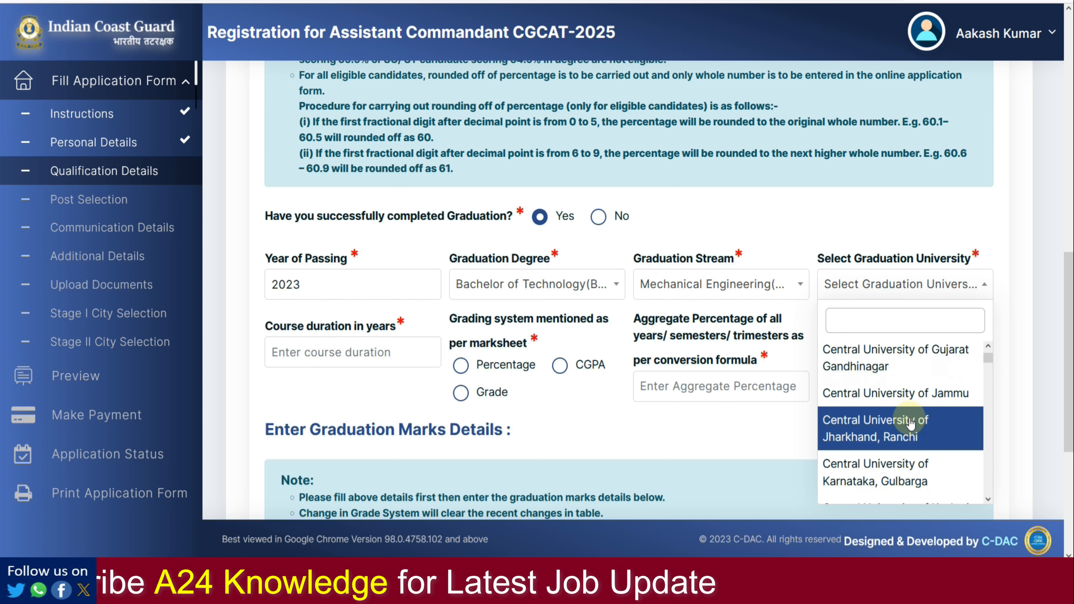
scroll(910, 427, "down", 3)
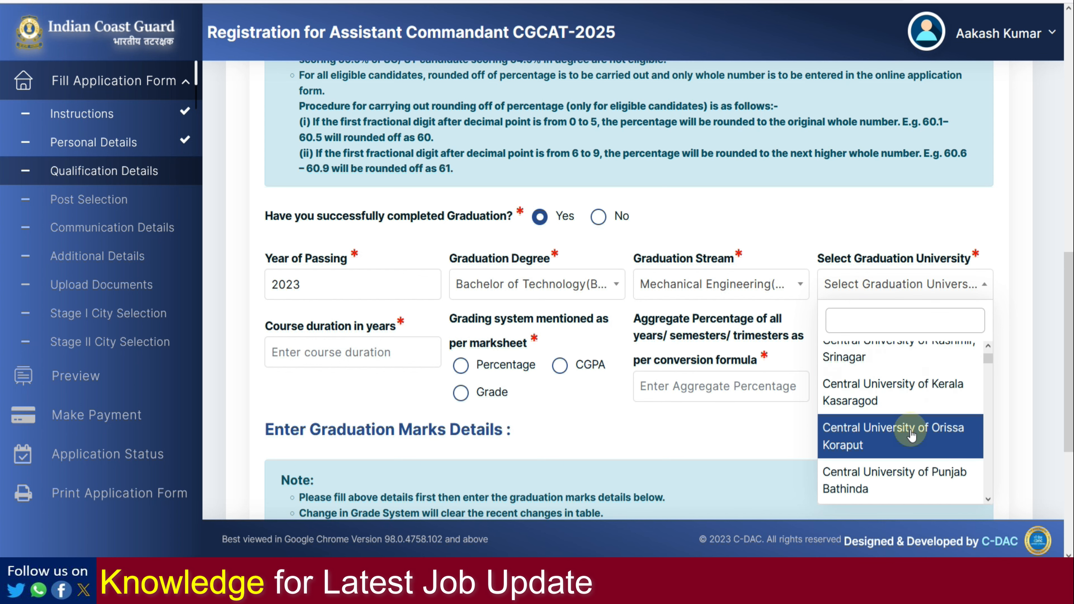
scroll(911, 436, "down", 4)
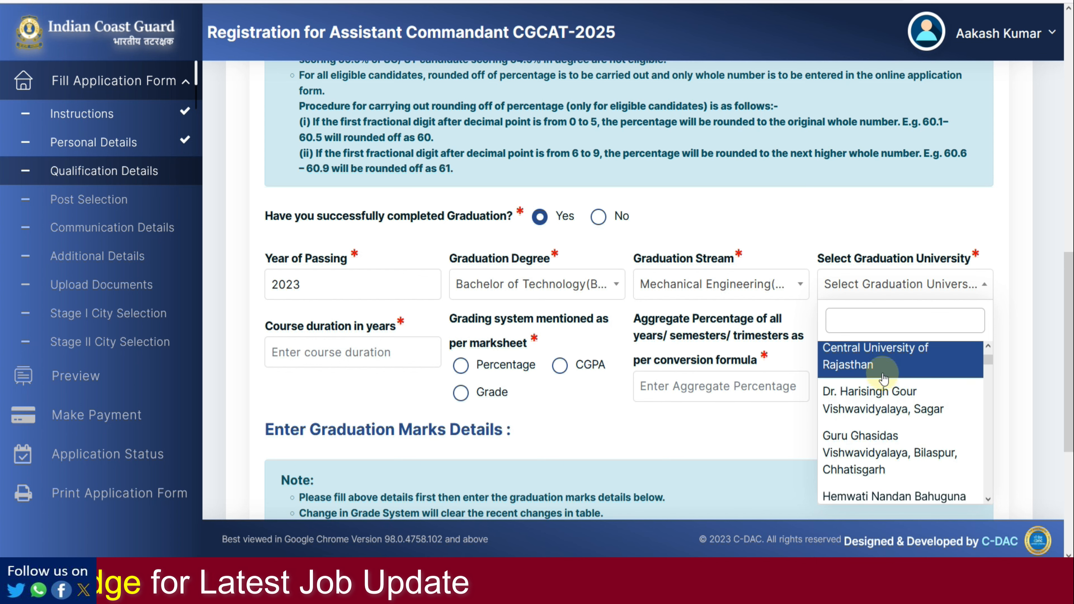
left_click(880, 364)
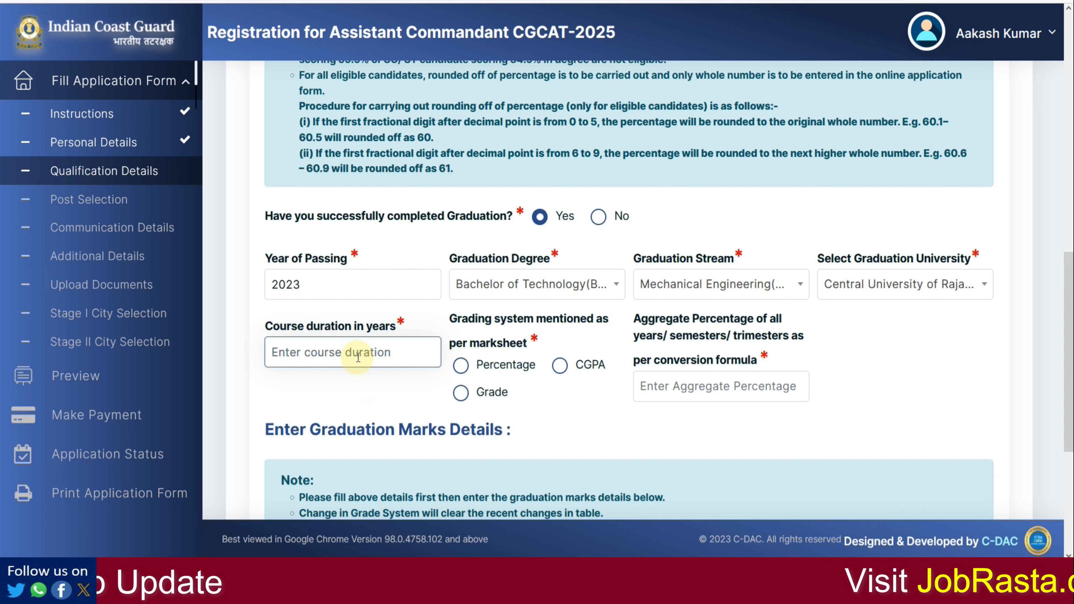
Step: Enter a 4-year course duration, Percentage grading and an aggregate of 72
type("4")
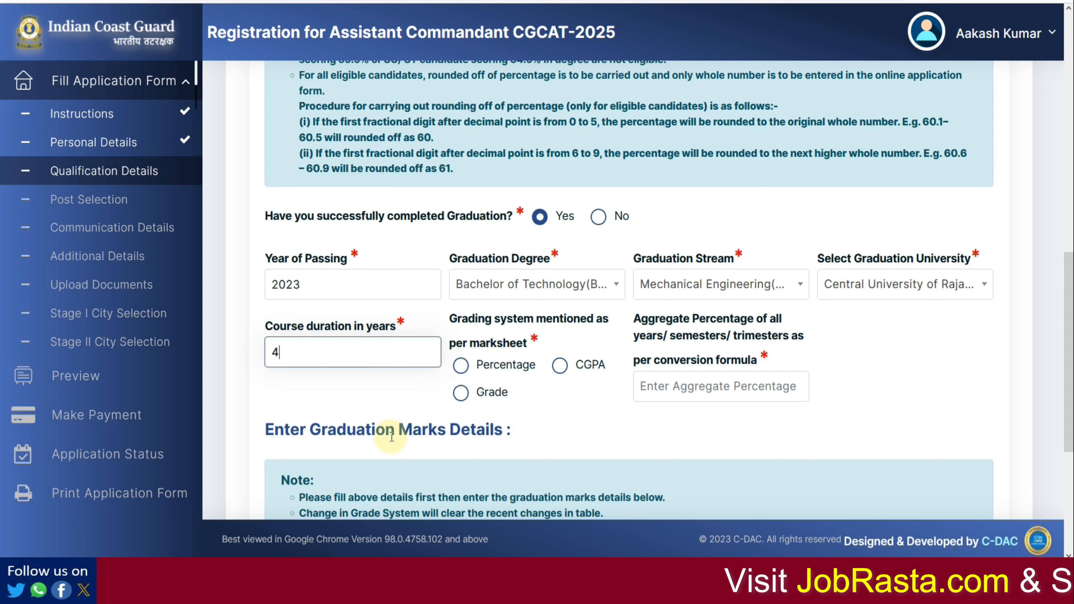
left_click(360, 414)
left_click(460, 365)
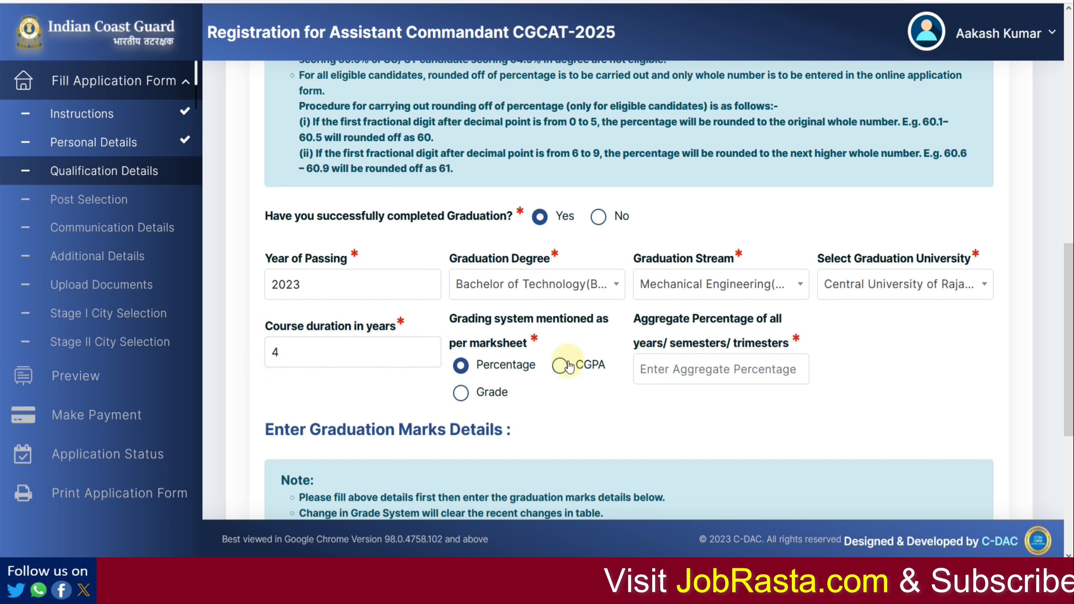
left_click(646, 368)
type("72")
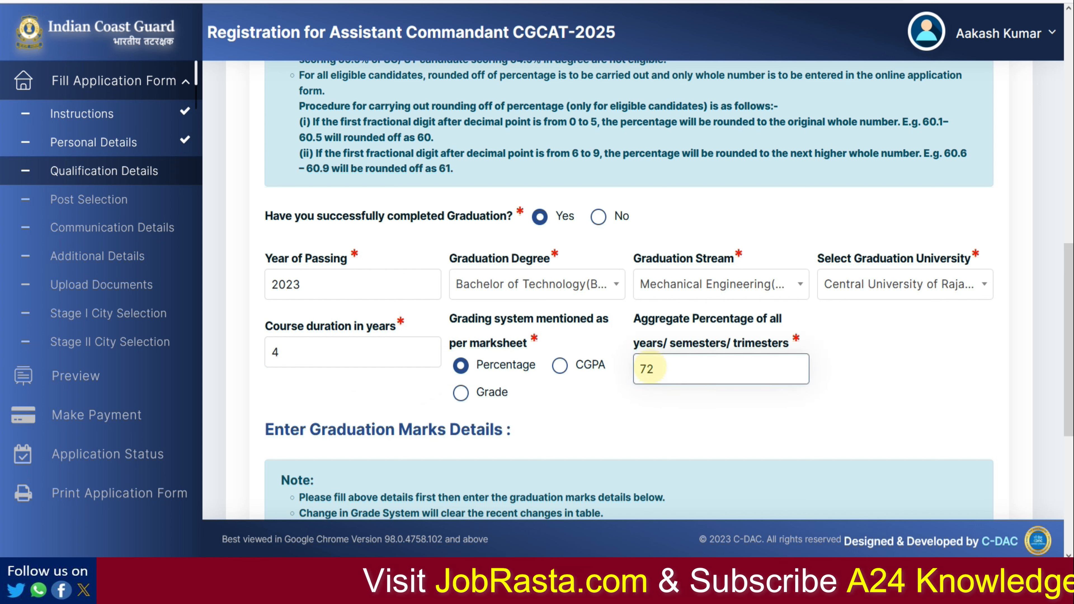
left_click(691, 445)
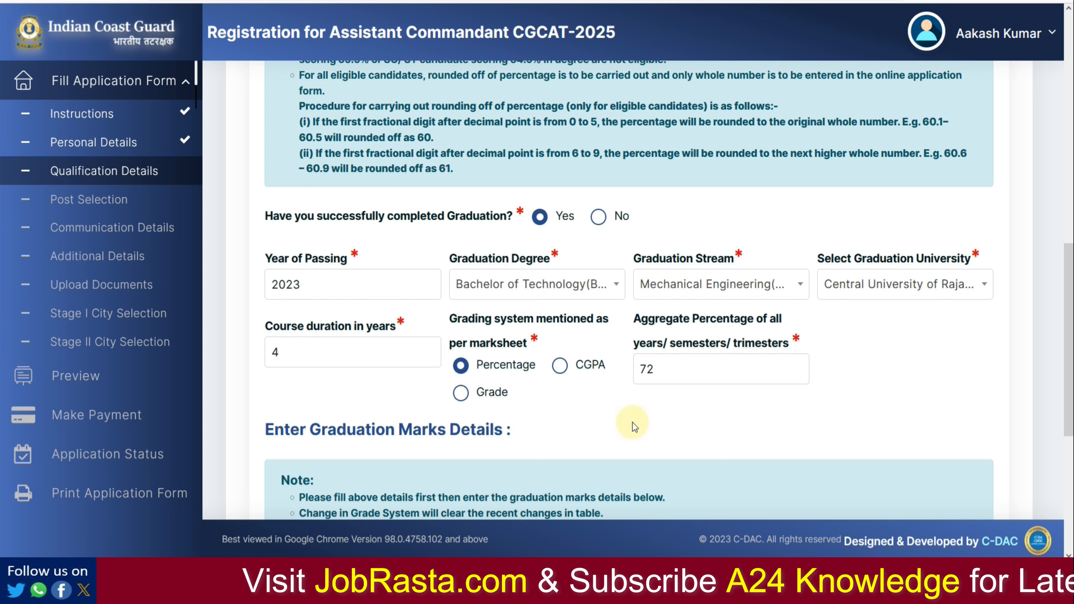
Step: Add a year-wise marks row set to Year 1 with the Semester pattern
scroll(659, 388, "down", 5)
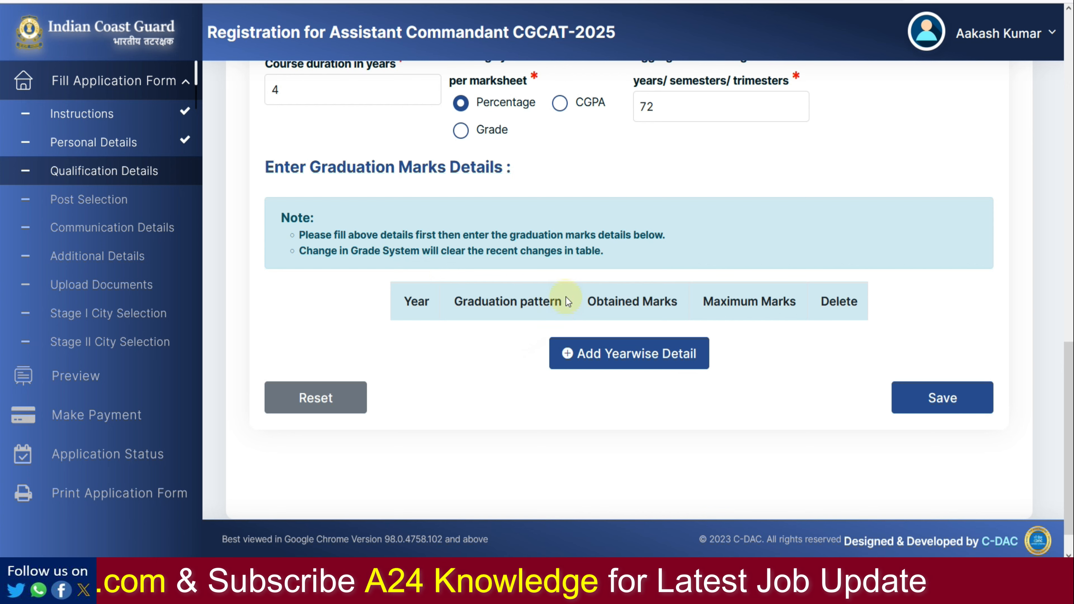
left_click(606, 354)
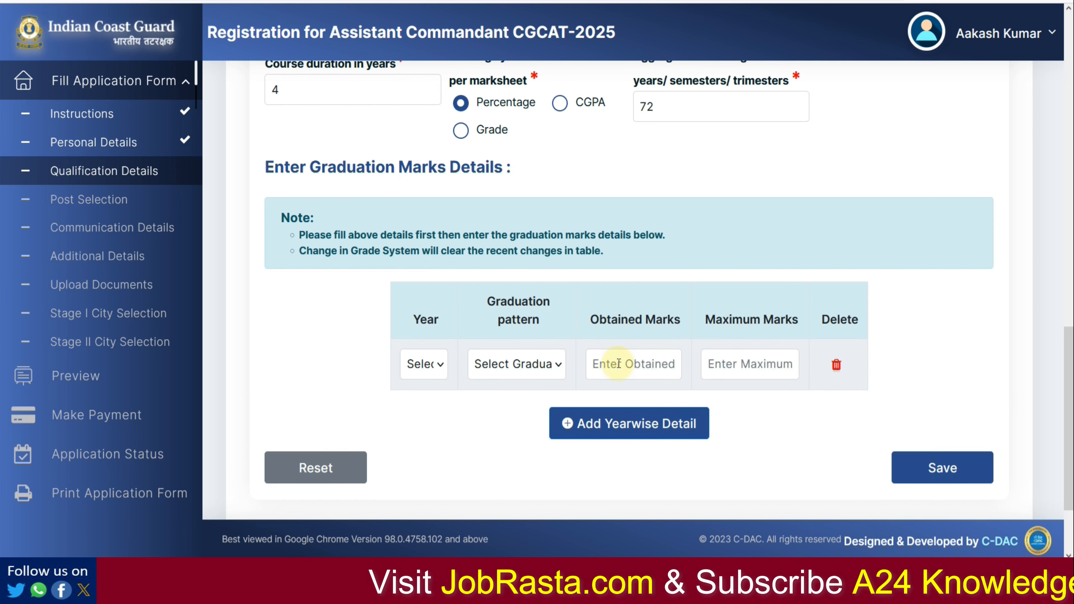
left_click(435, 365)
left_click(440, 413)
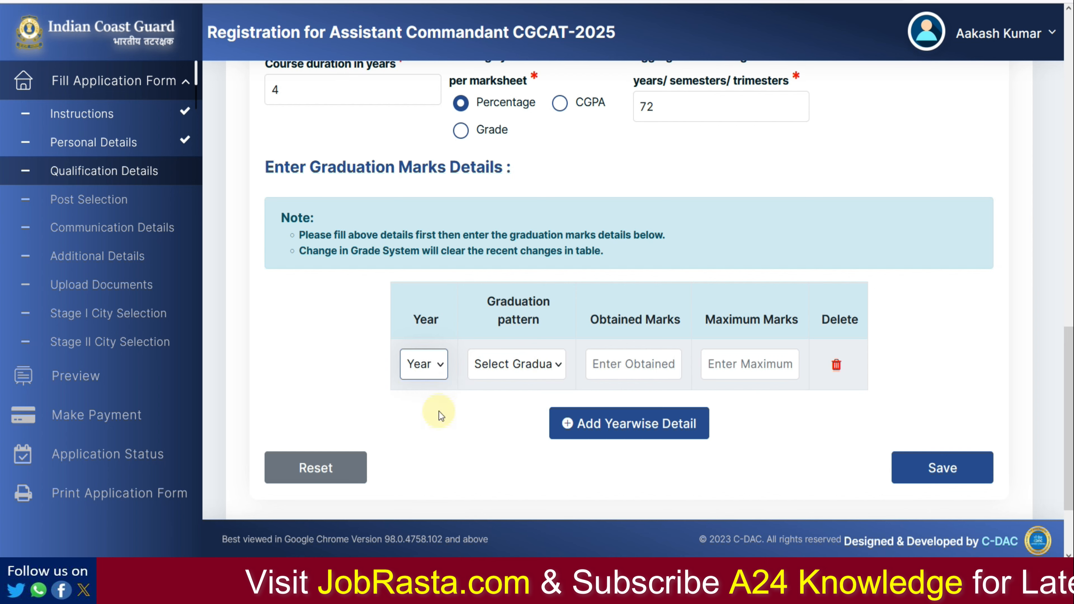
left_click(510, 365)
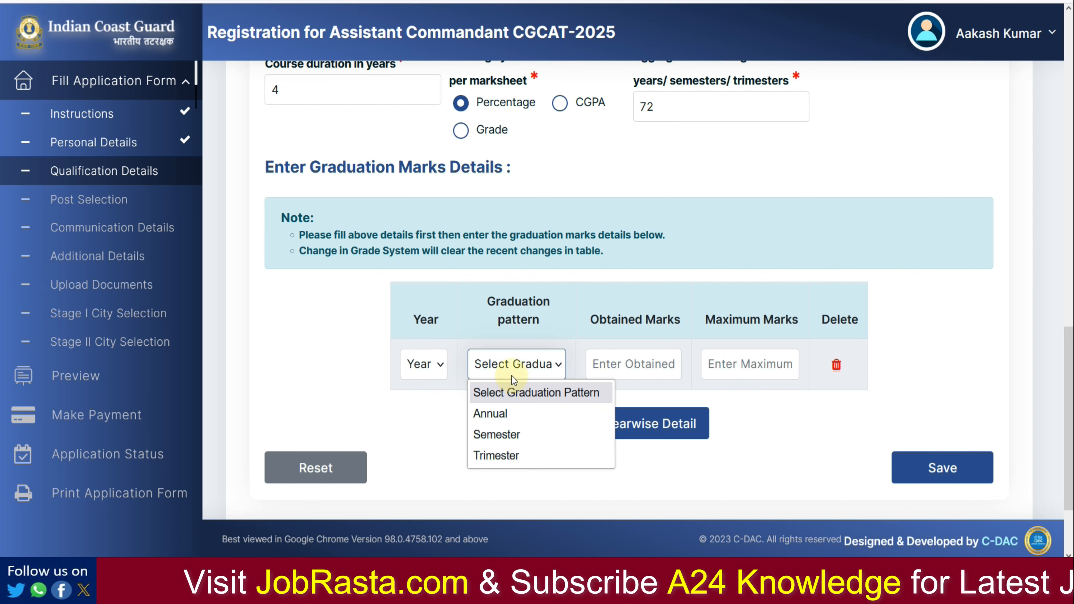
left_click(517, 436)
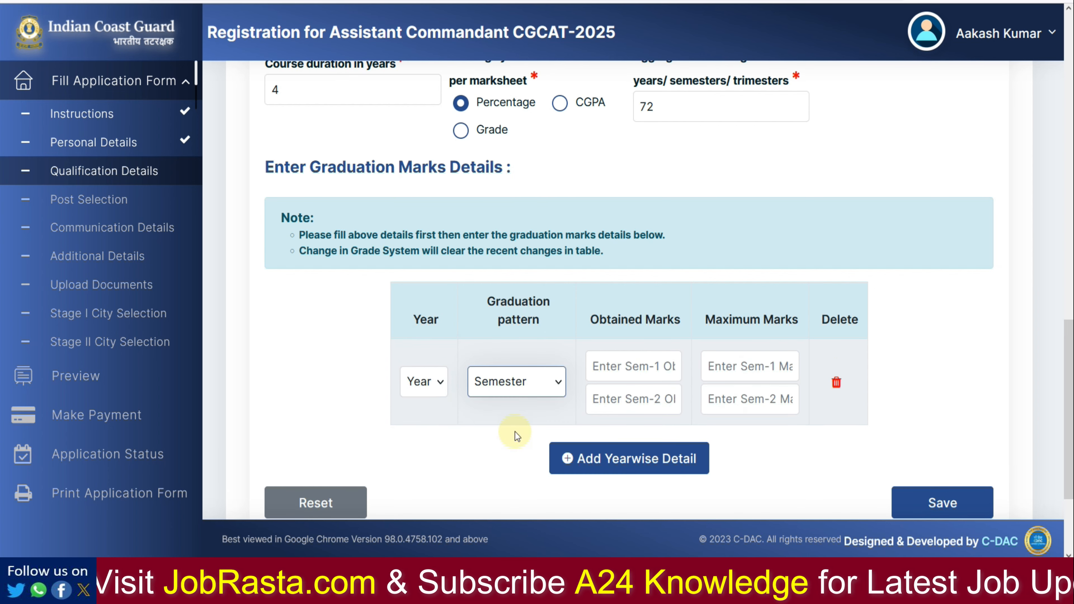
Step: Fill in the Sem-1 and Sem-2 obtained and maximum marks fields for Year 1
left_click(637, 376)
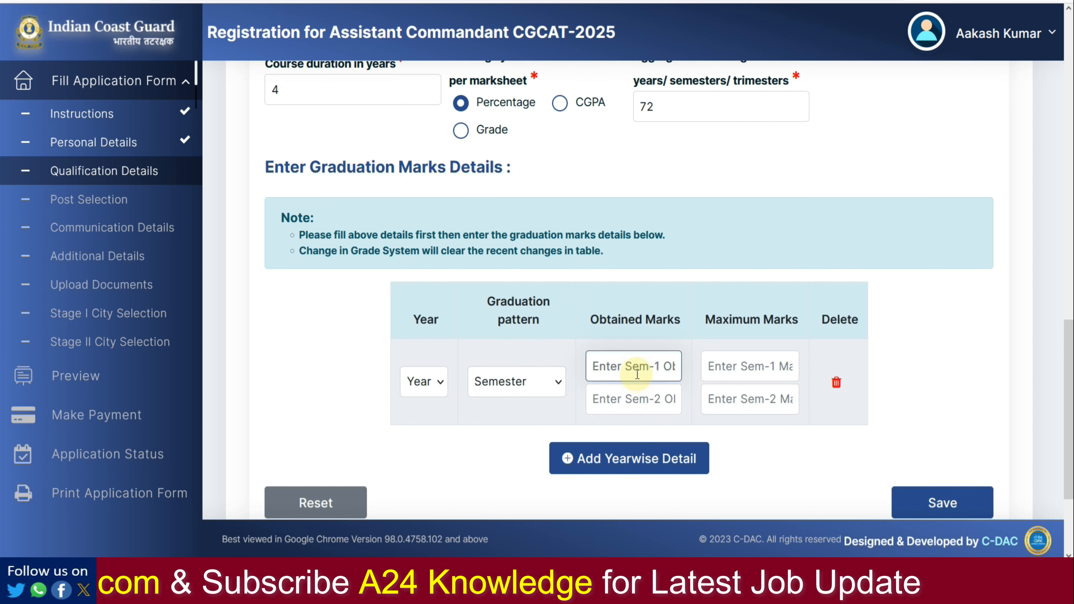
key("Tab")
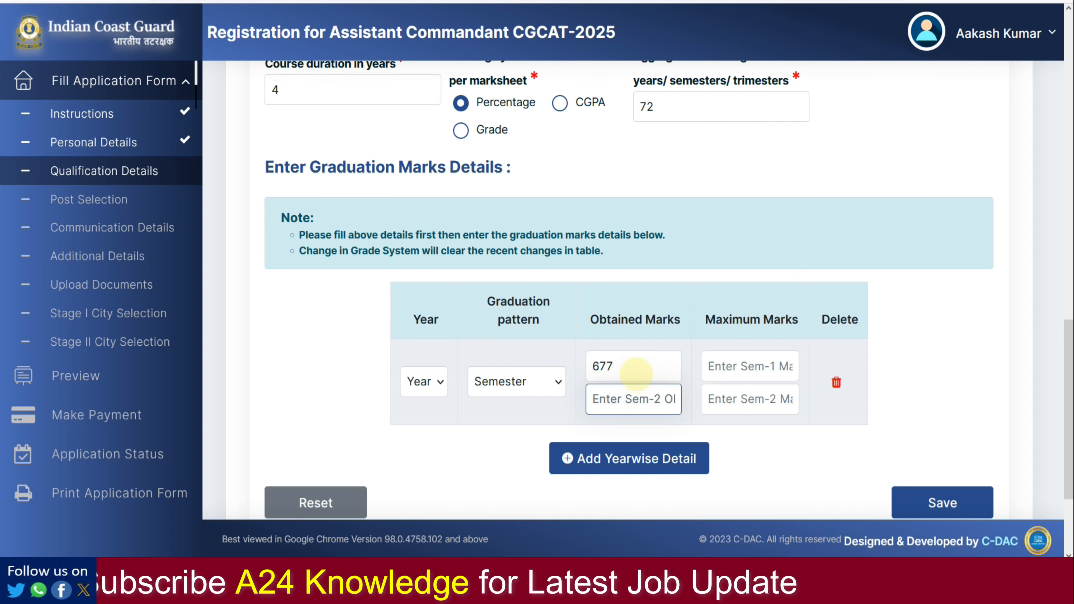
left_click(742, 368)
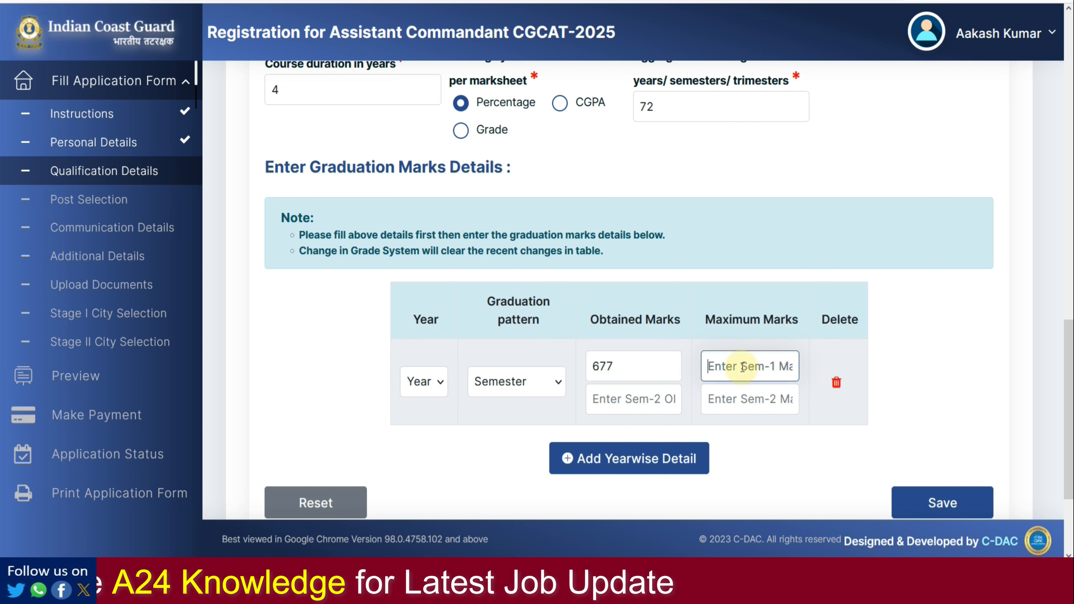
left_click(650, 397)
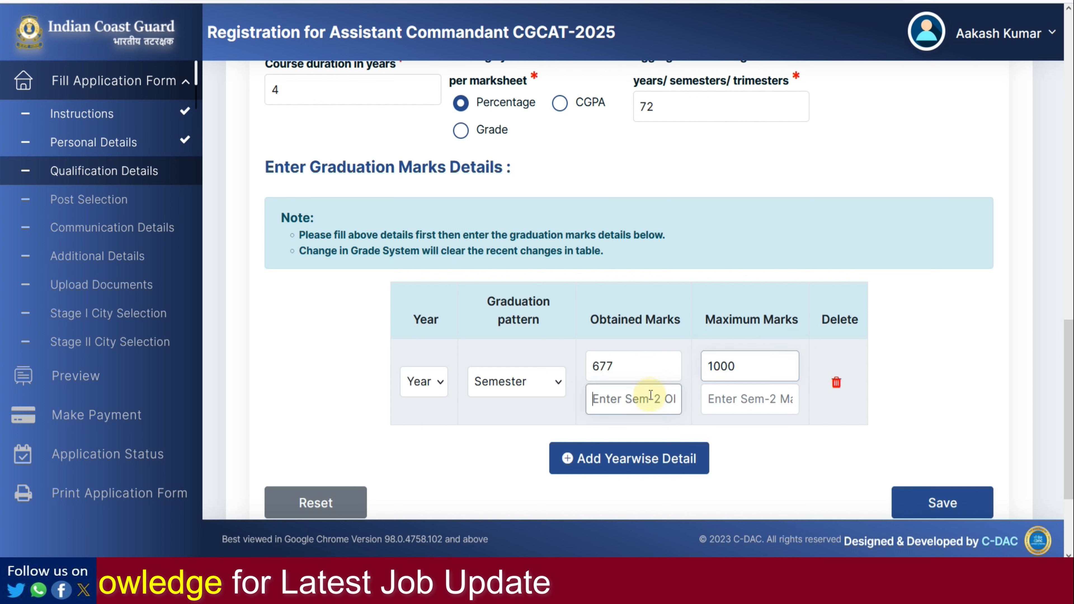
key("Tab")
key("Tab")
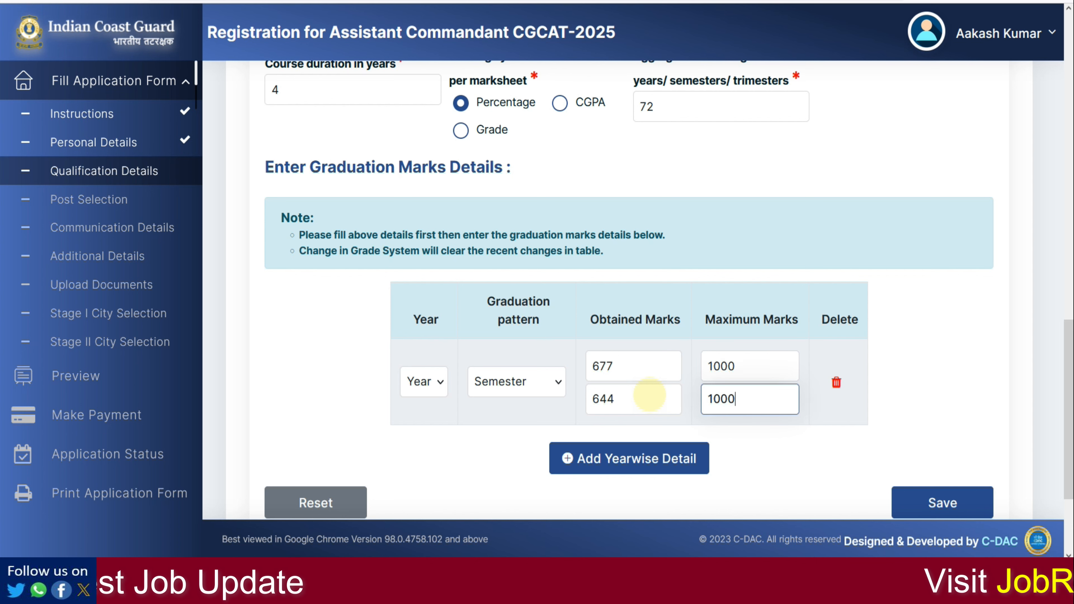
Step: Add three more marks rows and set the second row's year with the Semester pattern
scroll(651, 395, "down", 2)
left_click(655, 372)
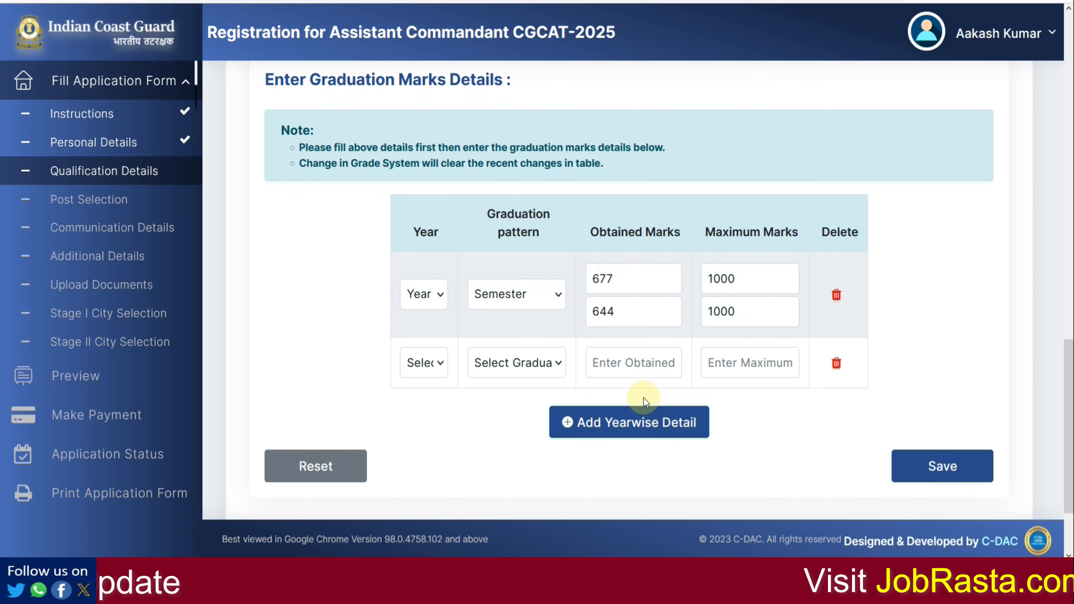
left_click(643, 421)
left_click(648, 473)
scroll(599, 444, "down", 2)
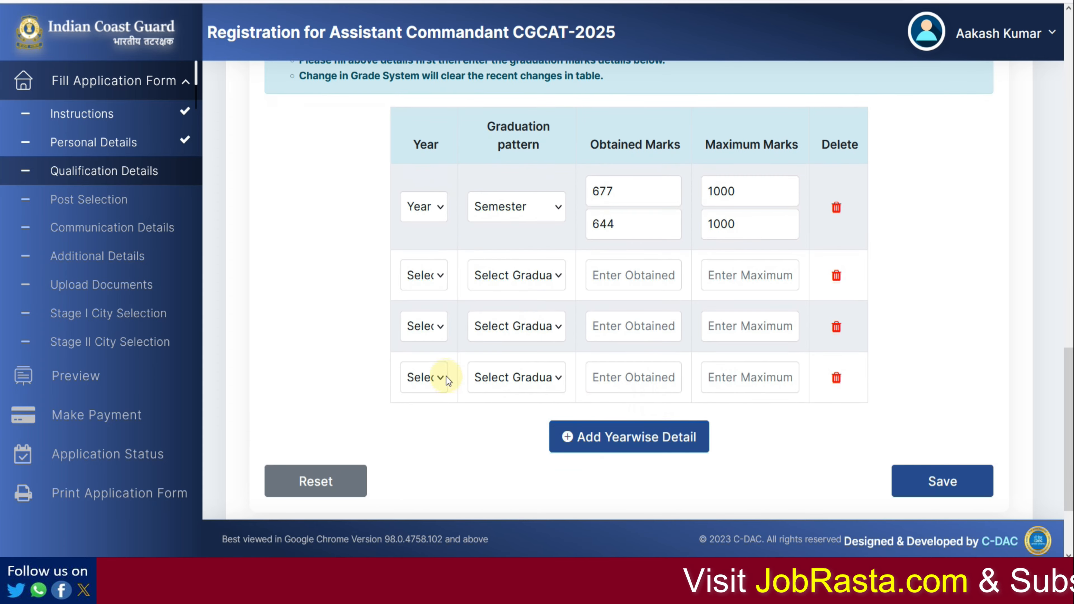
left_click(420, 280)
left_click(427, 340)
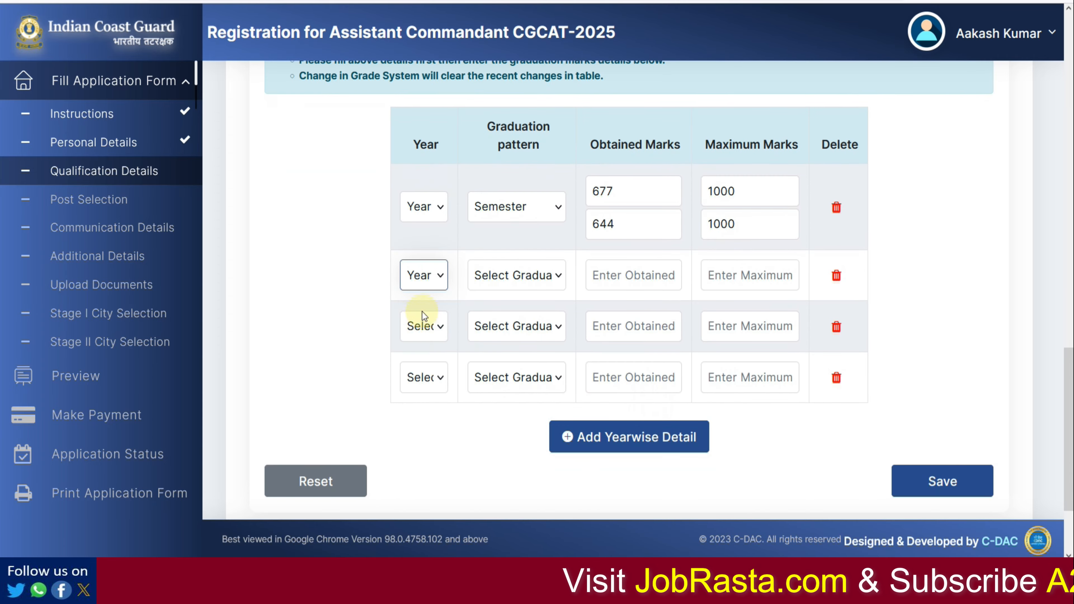
left_click(485, 281)
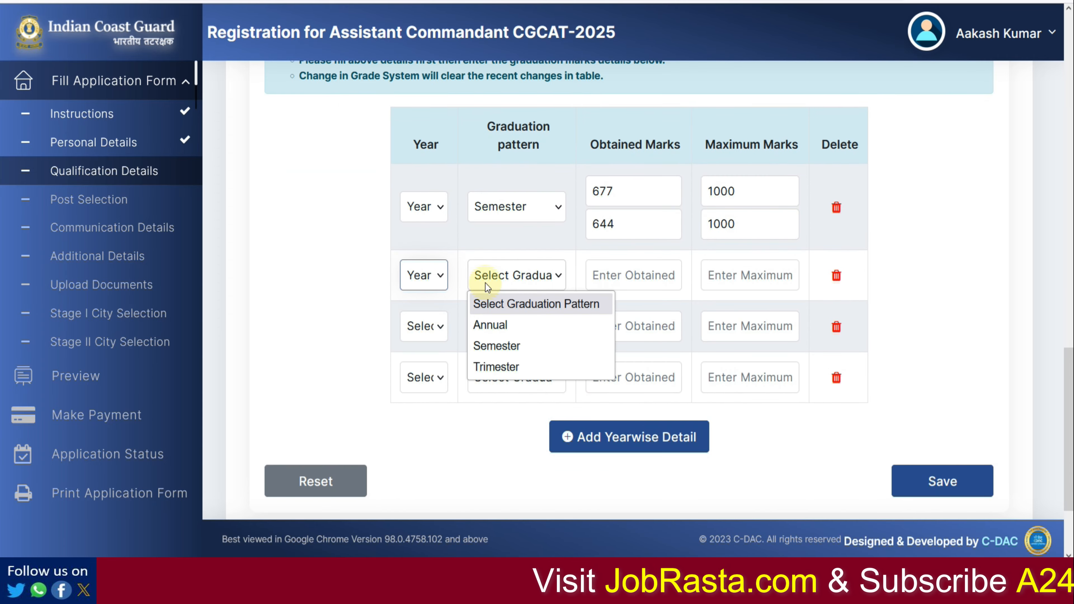
left_click(503, 351)
Step: Set the third row to Year 3 and the fourth row's year, both with Semester pattern
left_click(425, 360)
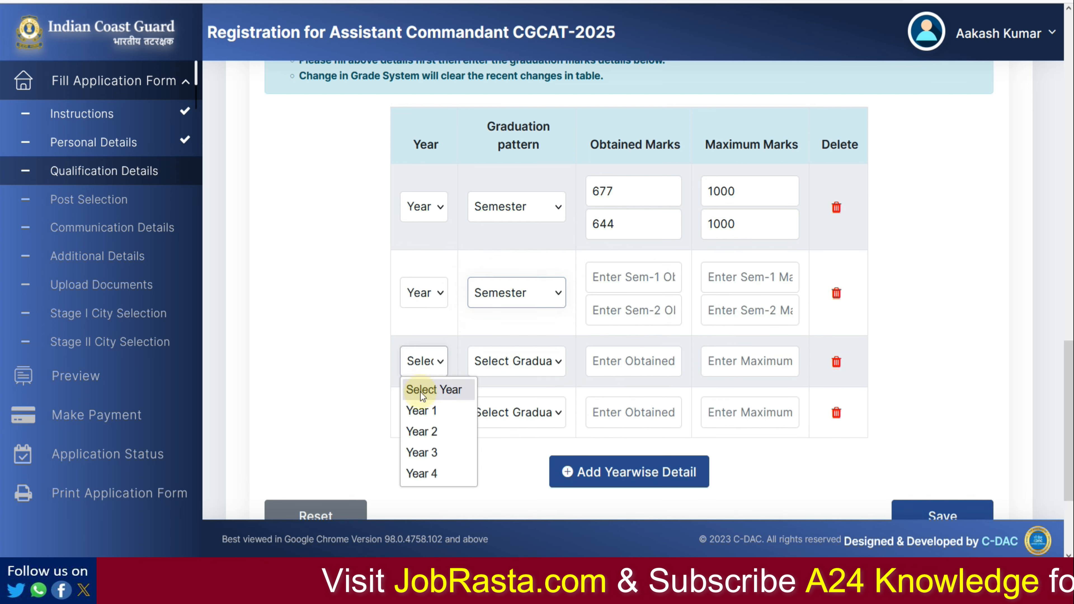
left_click(423, 452)
left_click(489, 361)
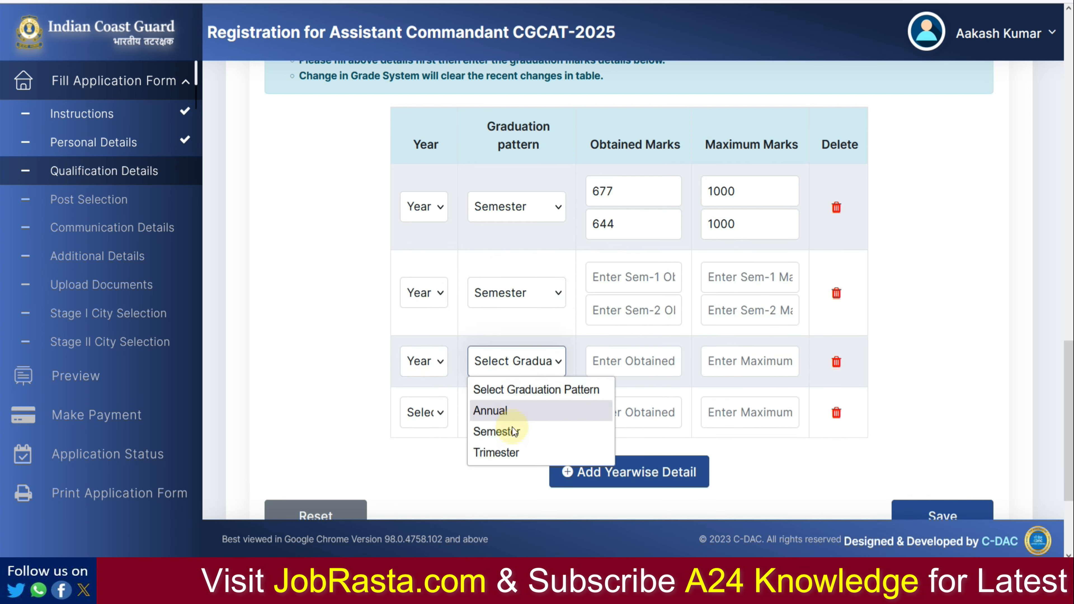
left_click(513, 432)
left_click(425, 448)
left_click(430, 421)
left_click(488, 436)
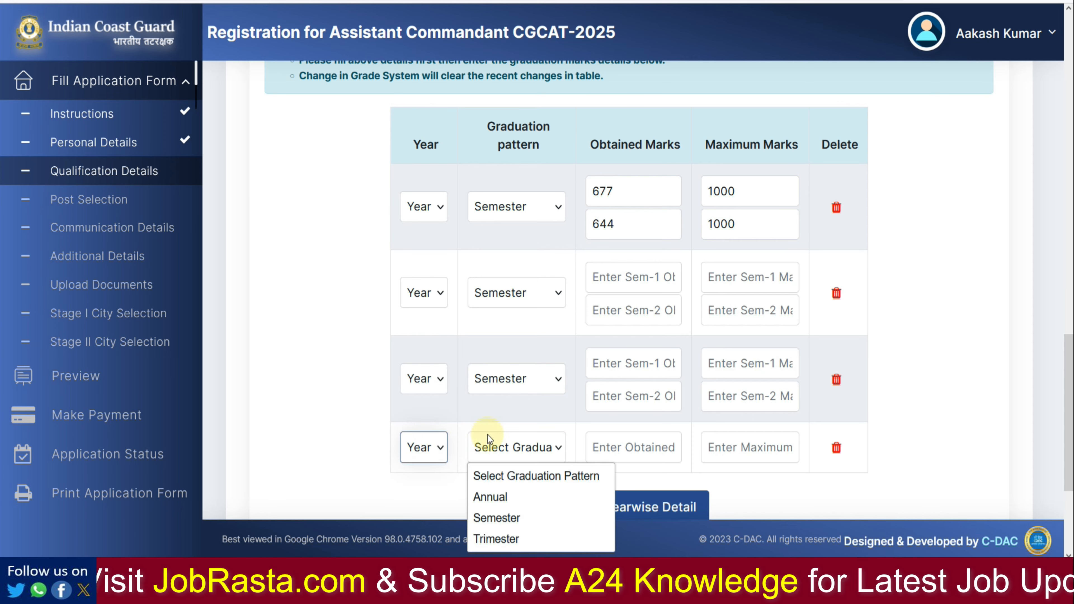
left_click(504, 517)
scroll(526, 488, "down", 4)
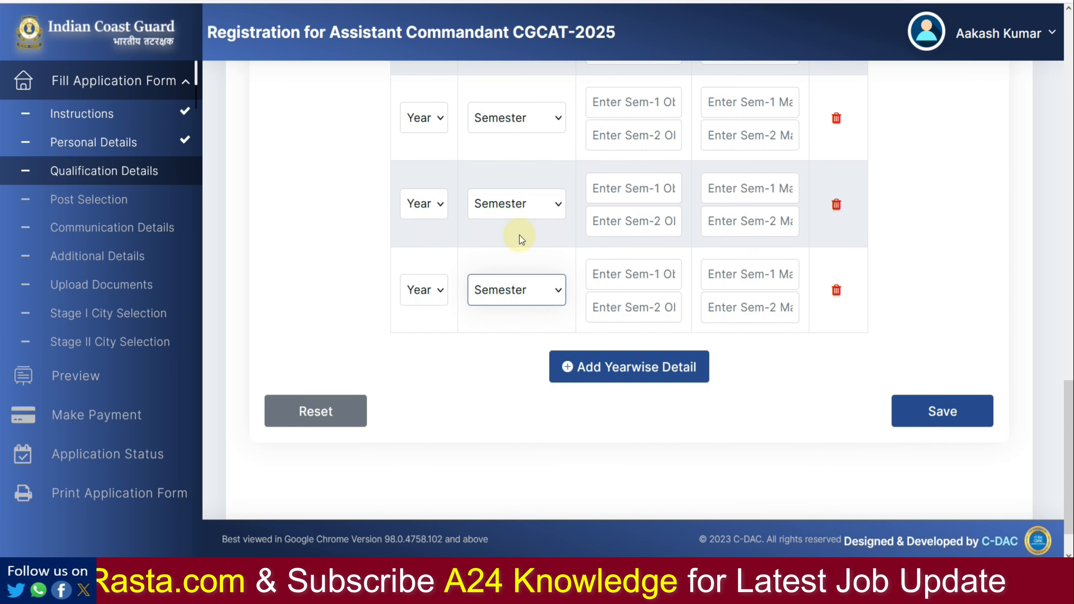
scroll(522, 239, "up", 2)
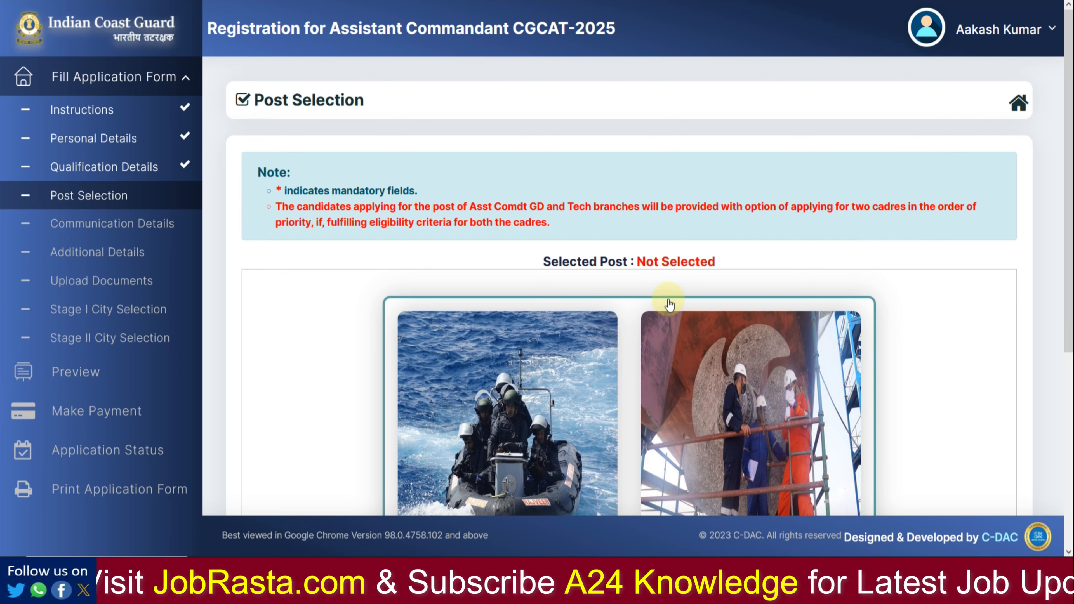
Step: Tick both the General Duty (GD) and Technical (Mechanical) post checkboxes
scroll(670, 304, "down", 4)
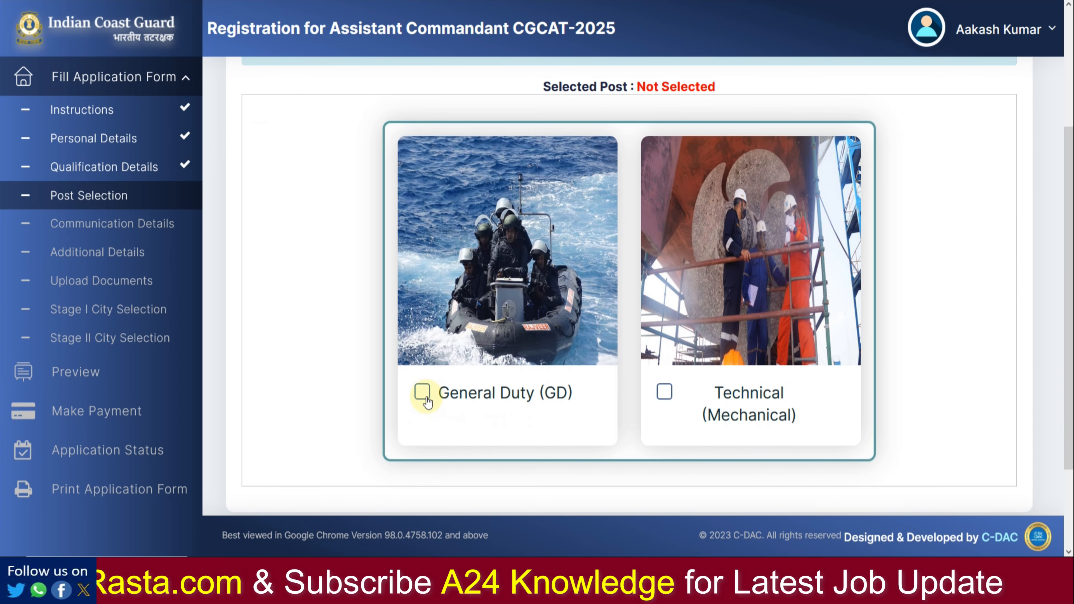
left_click(424, 395)
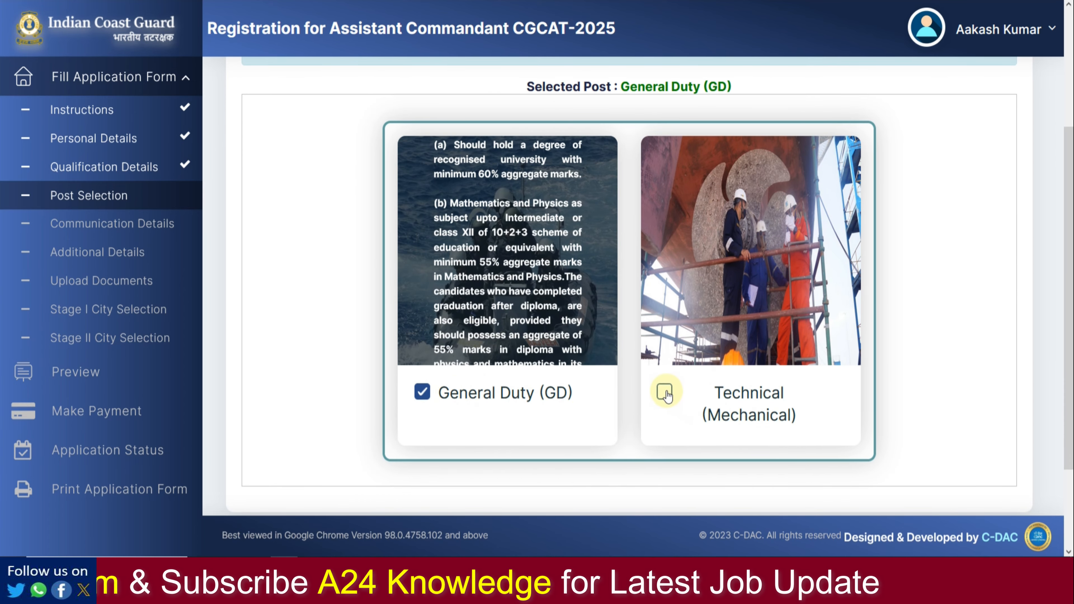
left_click(665, 394)
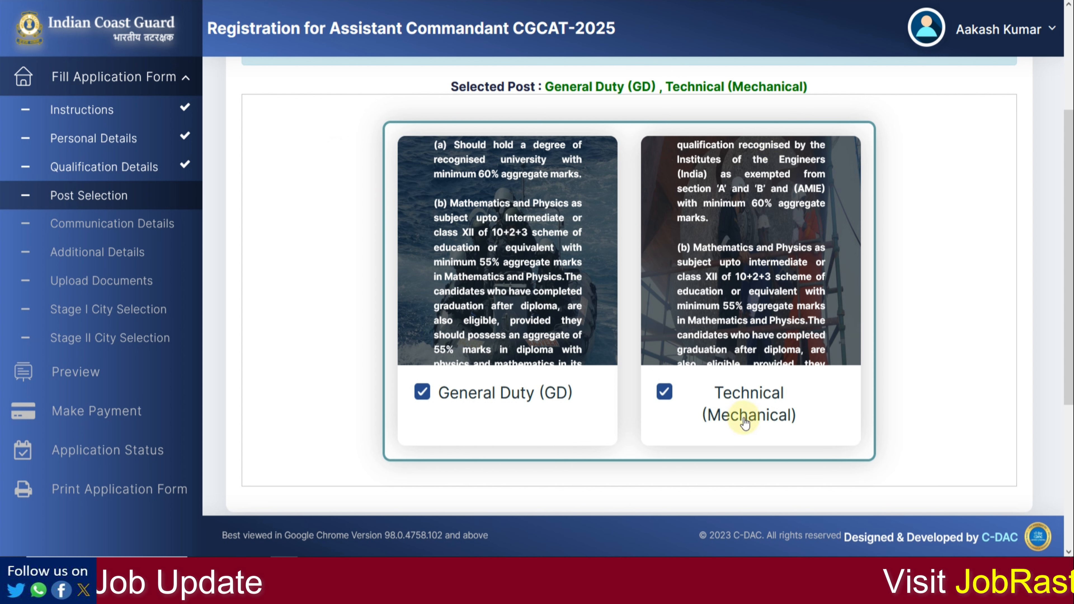
Step: Set General Duty (GD) as first preference, Technical (Mechanical) as second, and save
scroll(683, 414, "down", 4)
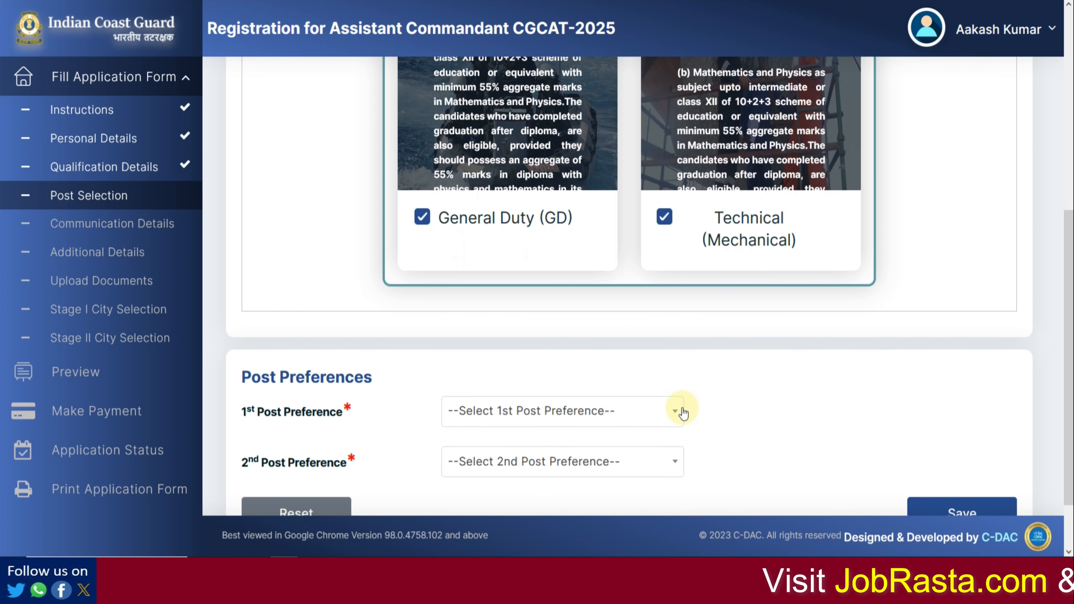
scroll(630, 273, "down", 1)
left_click(583, 336)
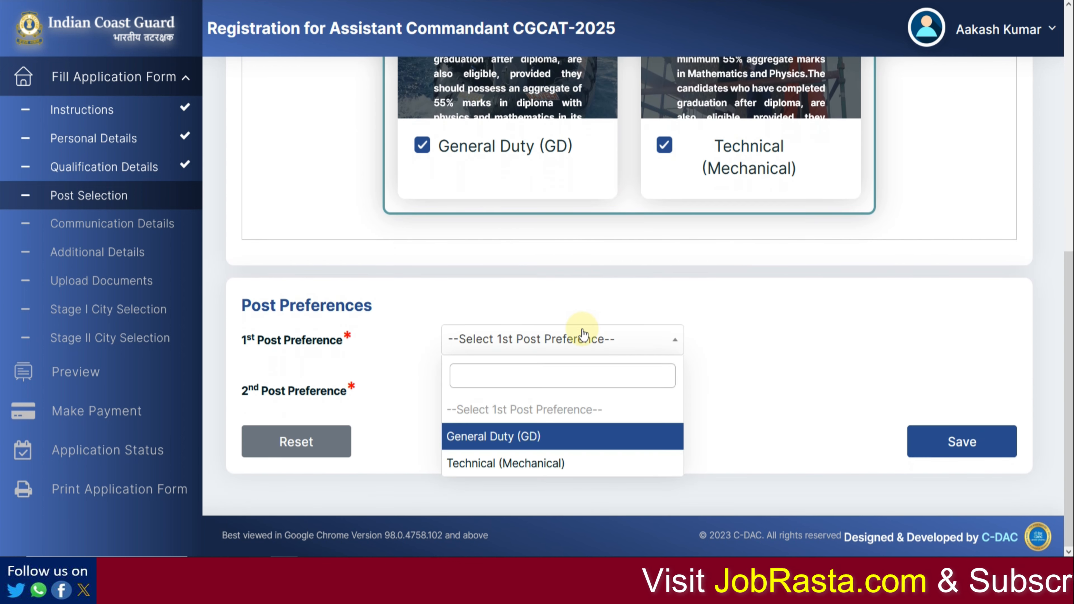
left_click(565, 438)
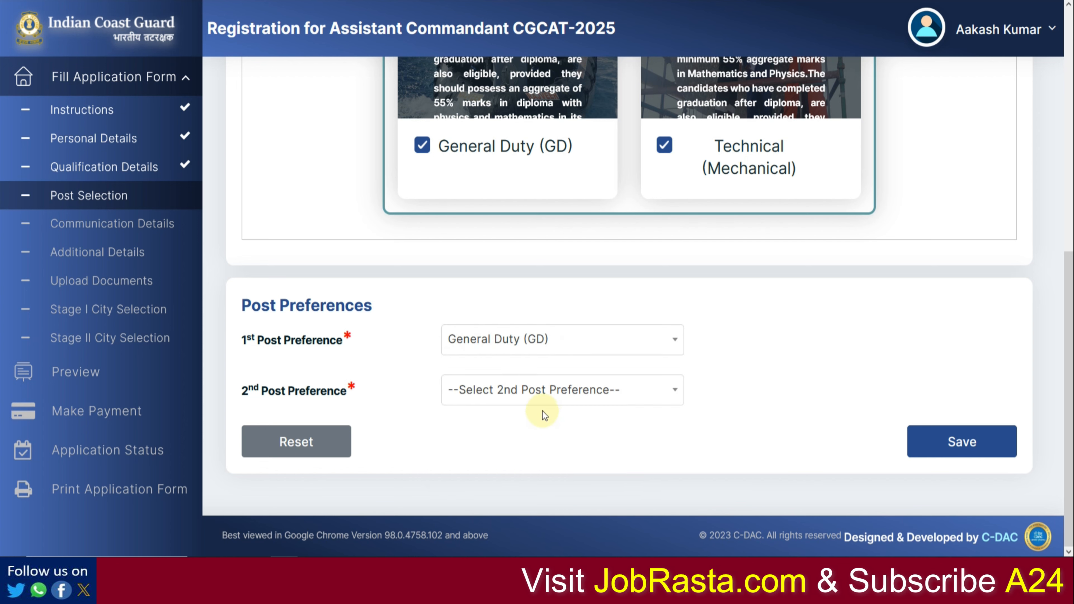
left_click(541, 400)
left_click(546, 510)
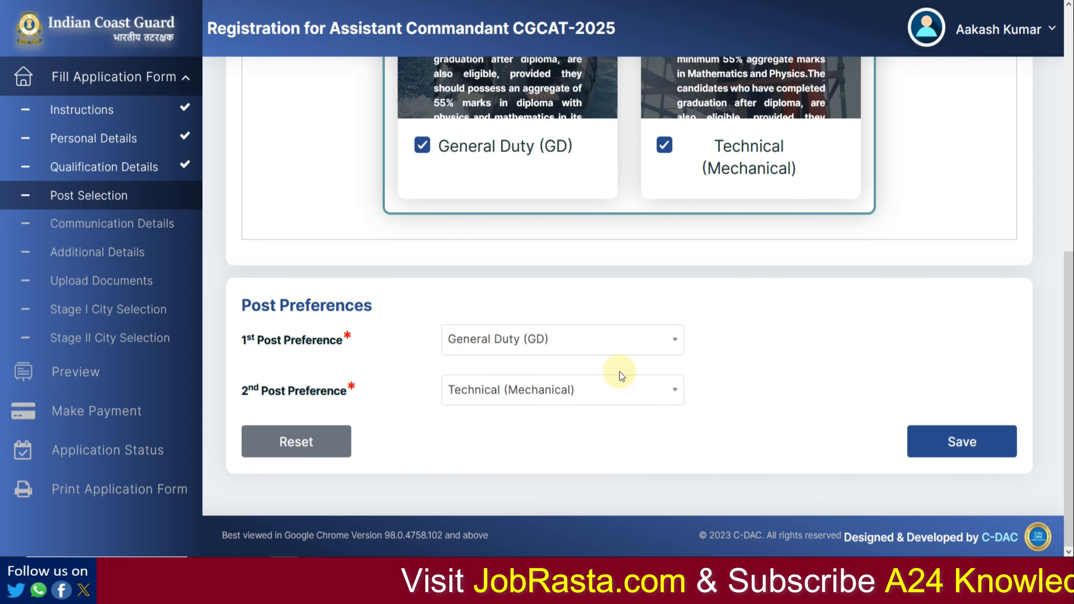
left_click(944, 445)
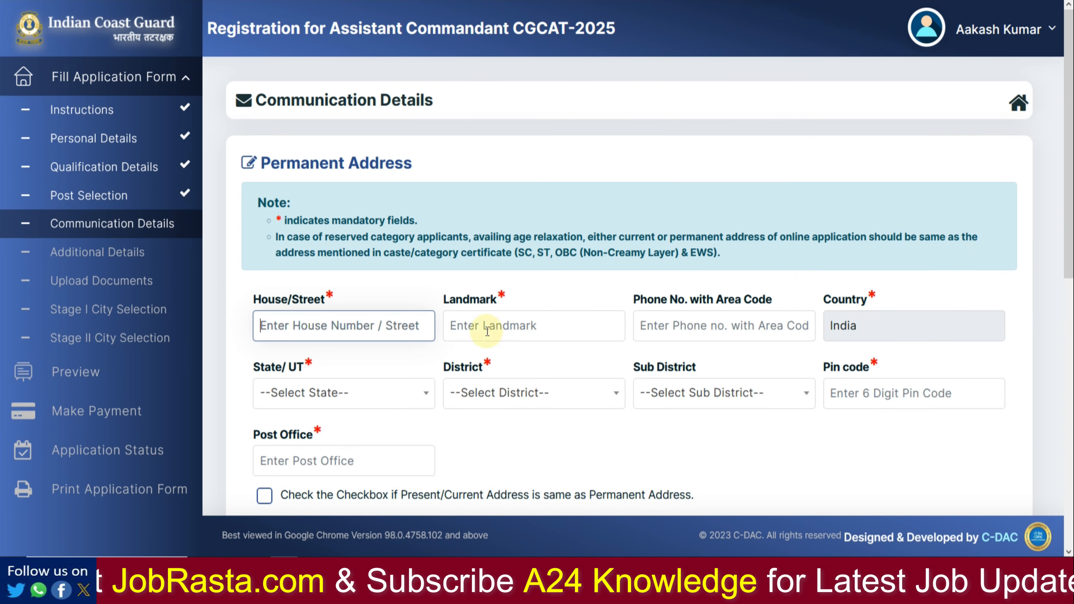
Step: Enter the house/street and landmark lines of the permanent address
left_click(401, 336)
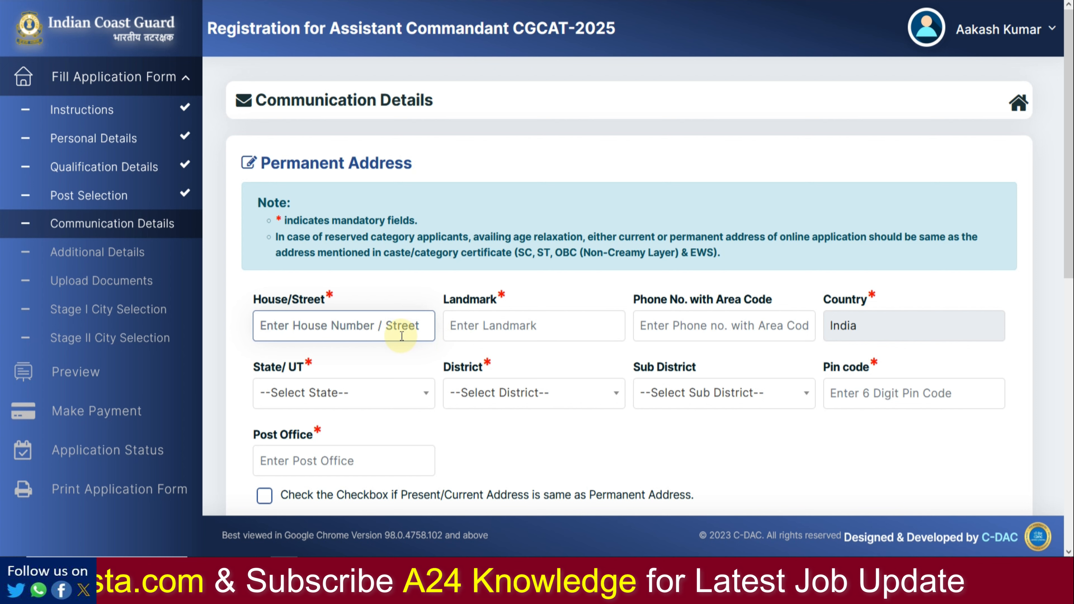
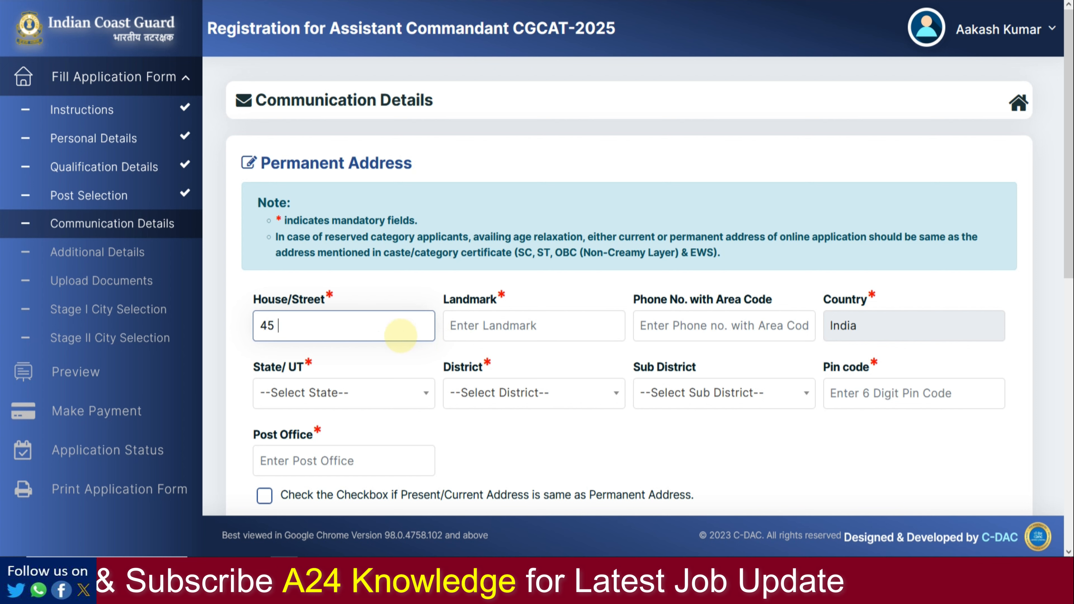
key("Tab")
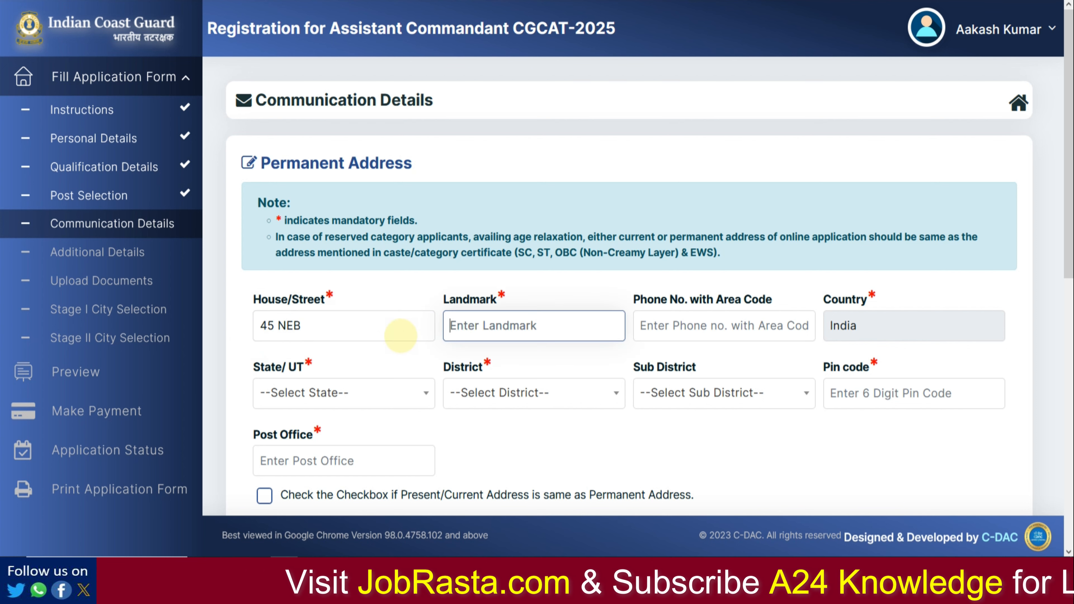
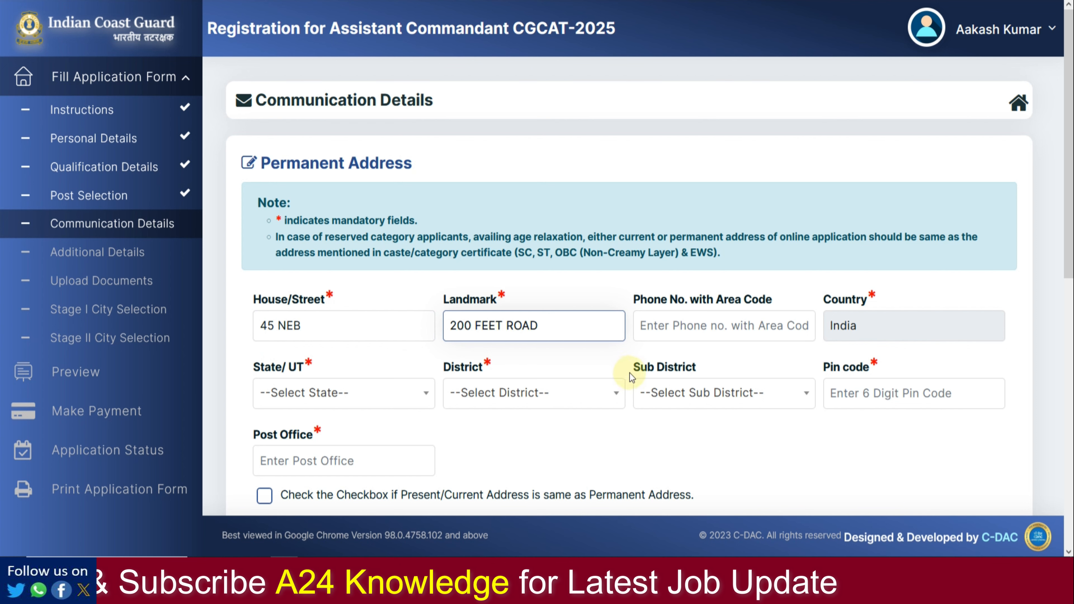
Step: Choose Rajasthan as the state and Alwar as the district and sub district
left_click(367, 396)
scroll(348, 353, "down", 10)
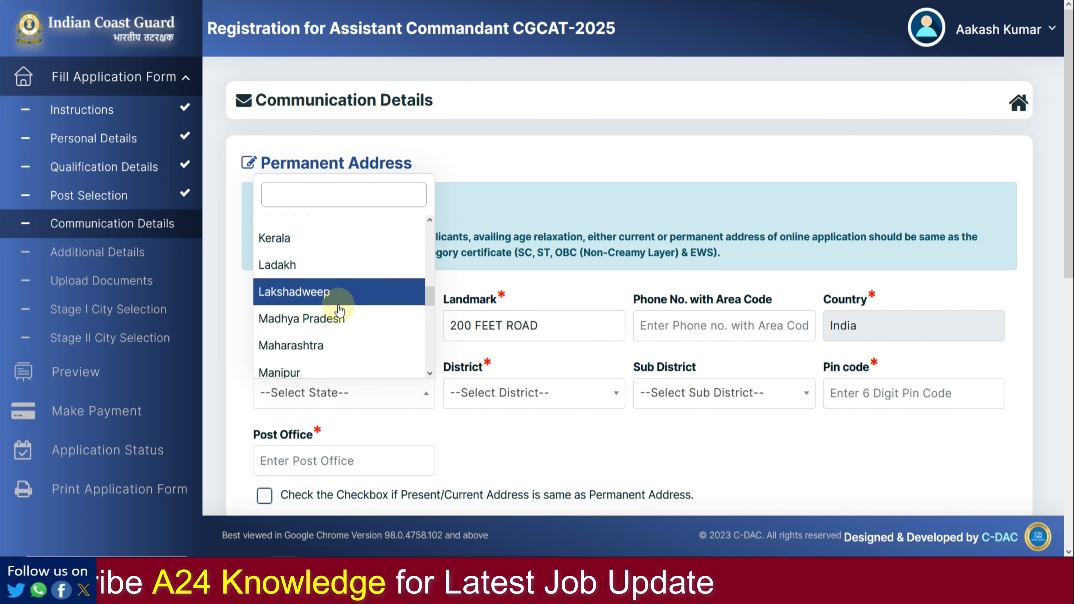
scroll(324, 312, "down", 3)
left_click(324, 308)
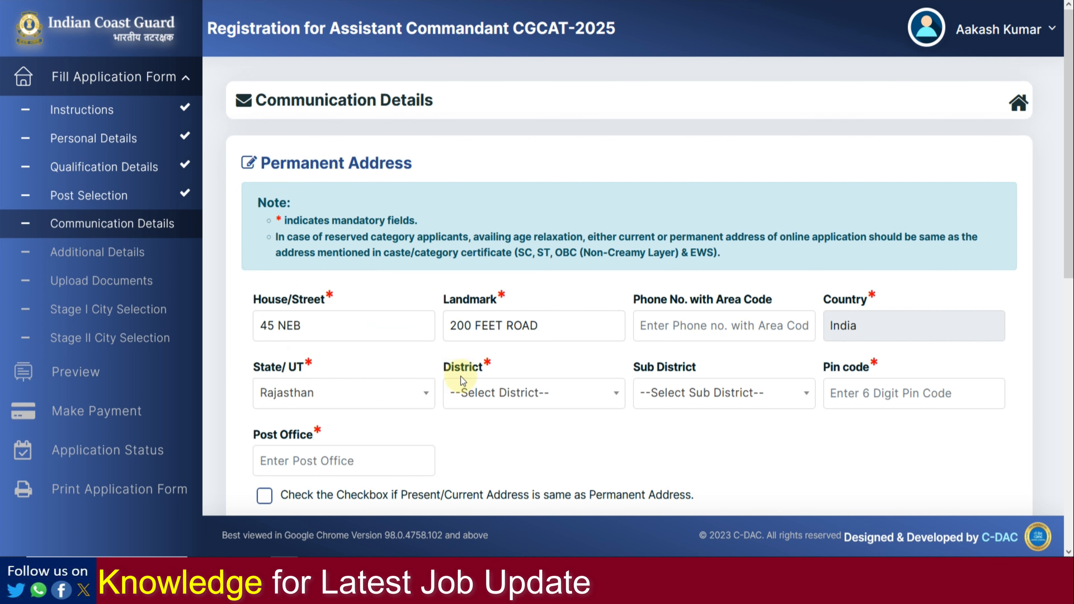
left_click(497, 387)
left_click(489, 282)
left_click(700, 403)
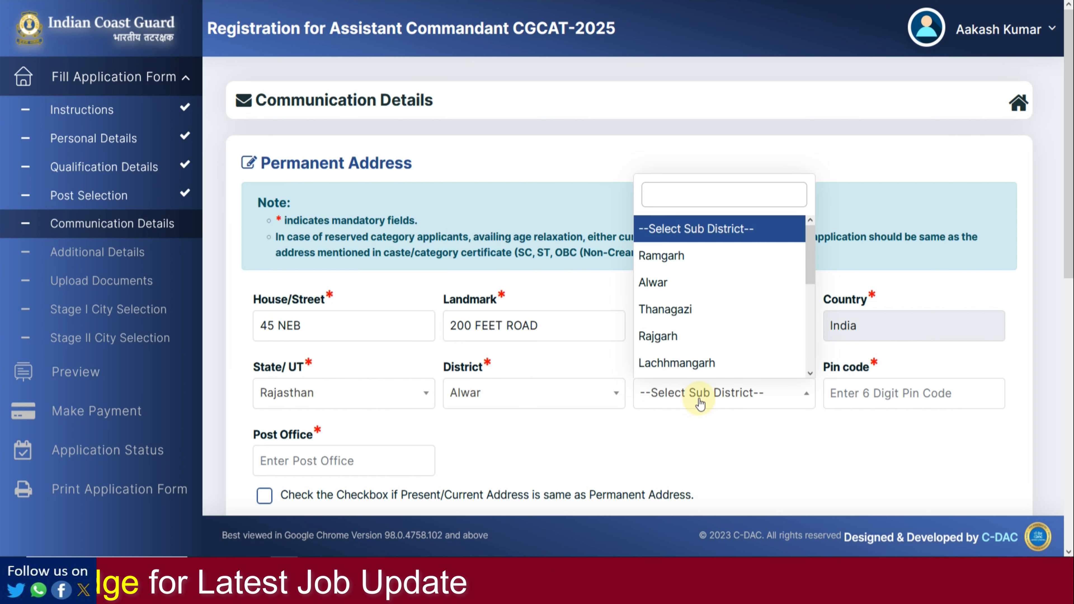
Step: Enter the permanent address pin code and post office
left_click(879, 399)
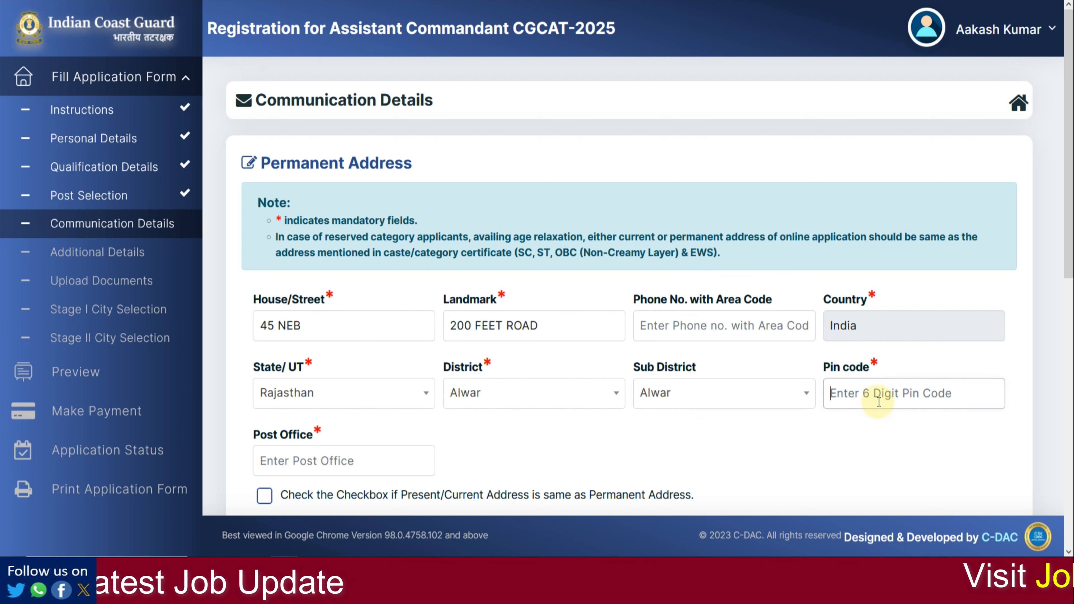
type("301001")
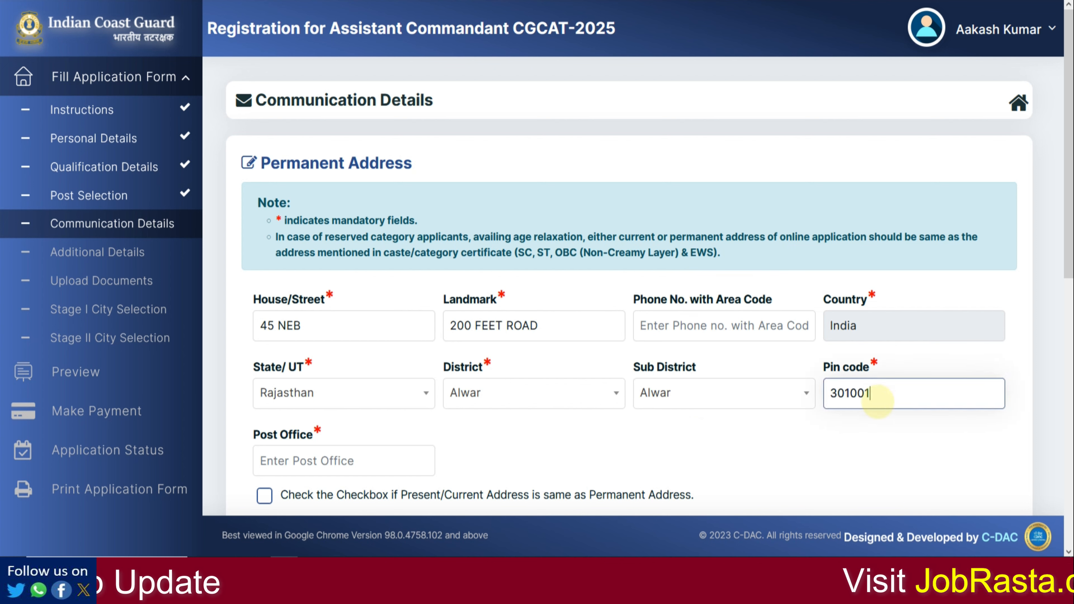
key("Tab")
type("ALW")
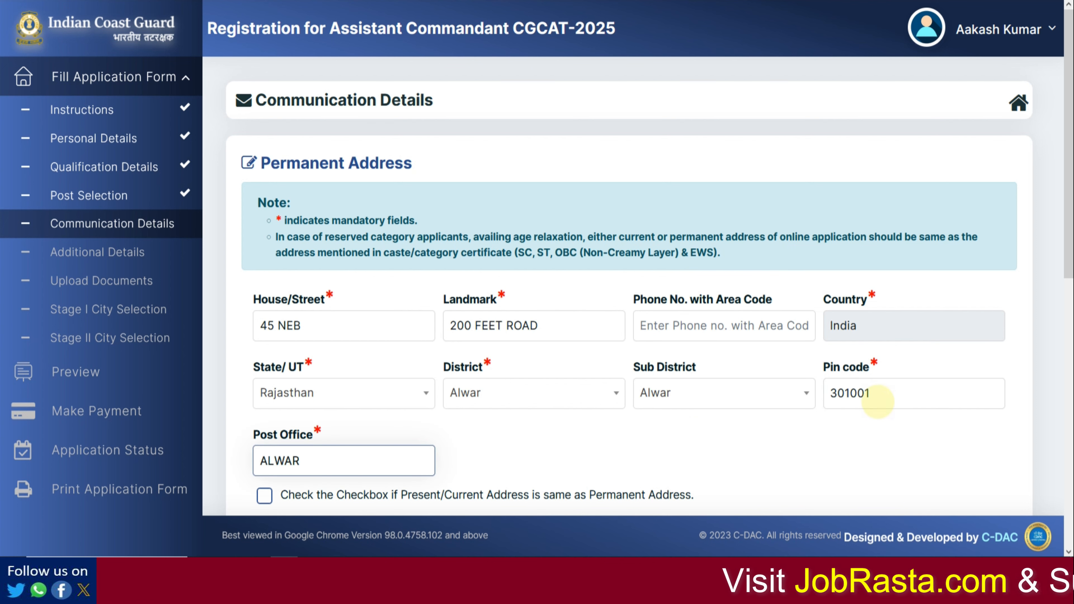
left_click(668, 453)
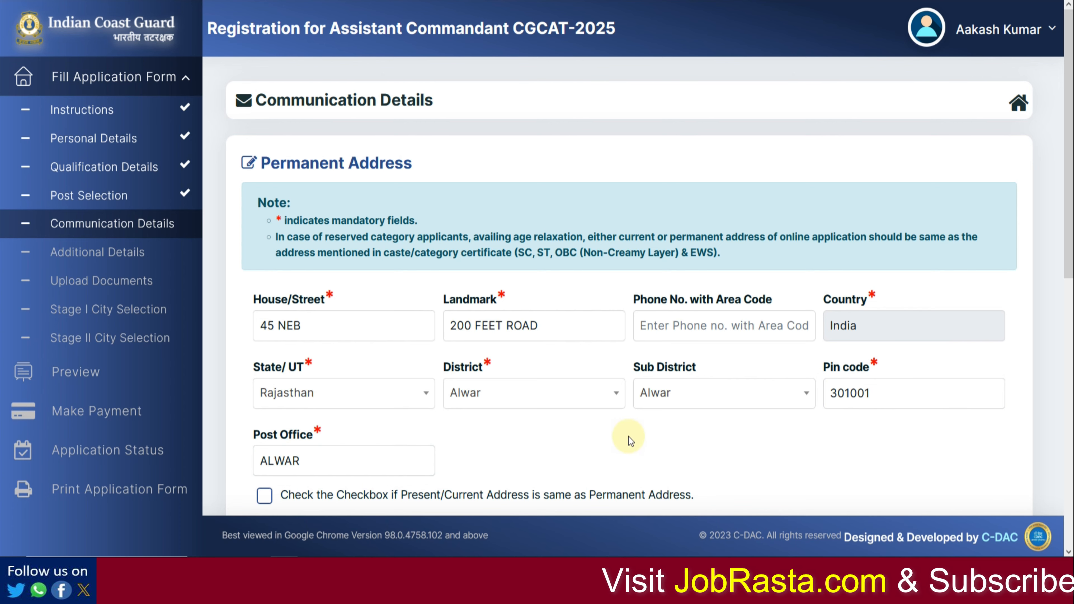
scroll(628, 437, "down", 5)
Step: Copy the permanent address to the present address, choose Rajasthan as domicile state, and save
left_click(264, 234)
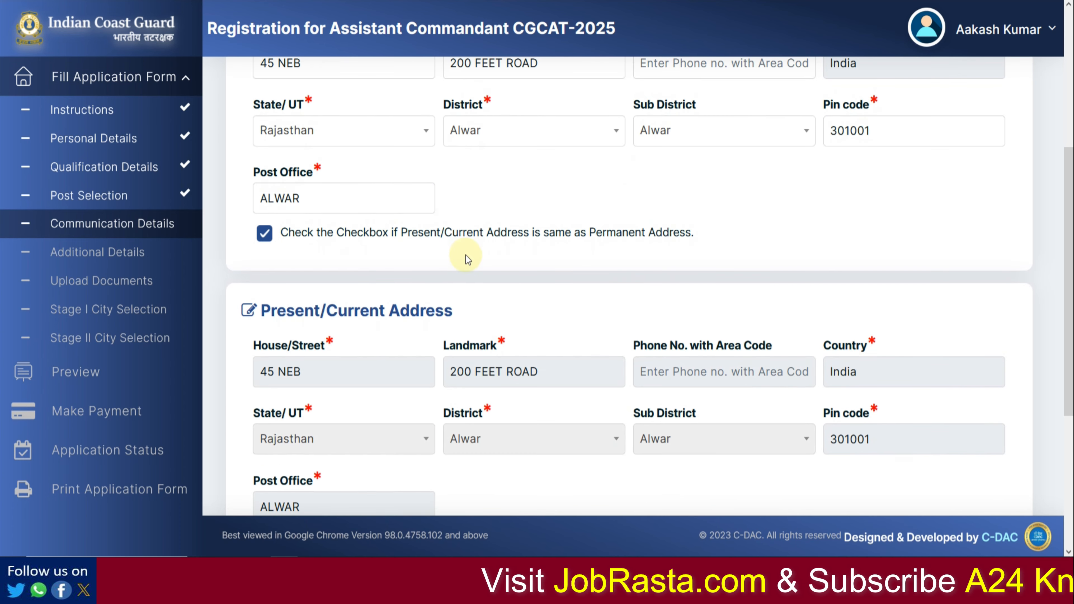
scroll(495, 332, "down", 2)
scroll(499, 306, "down", 4)
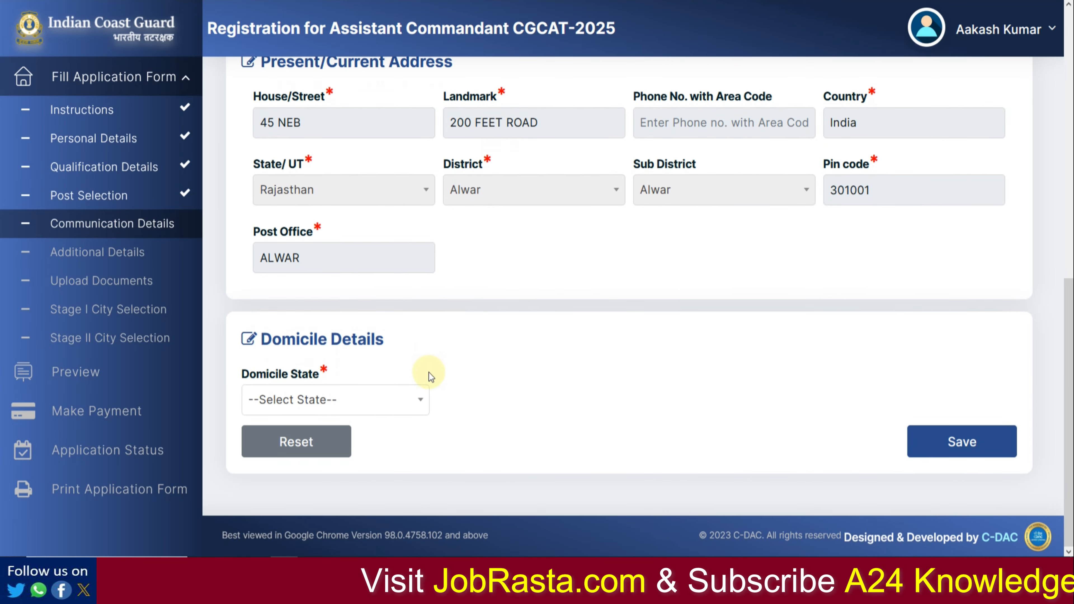
left_click(376, 404)
scroll(368, 345, "down", 8)
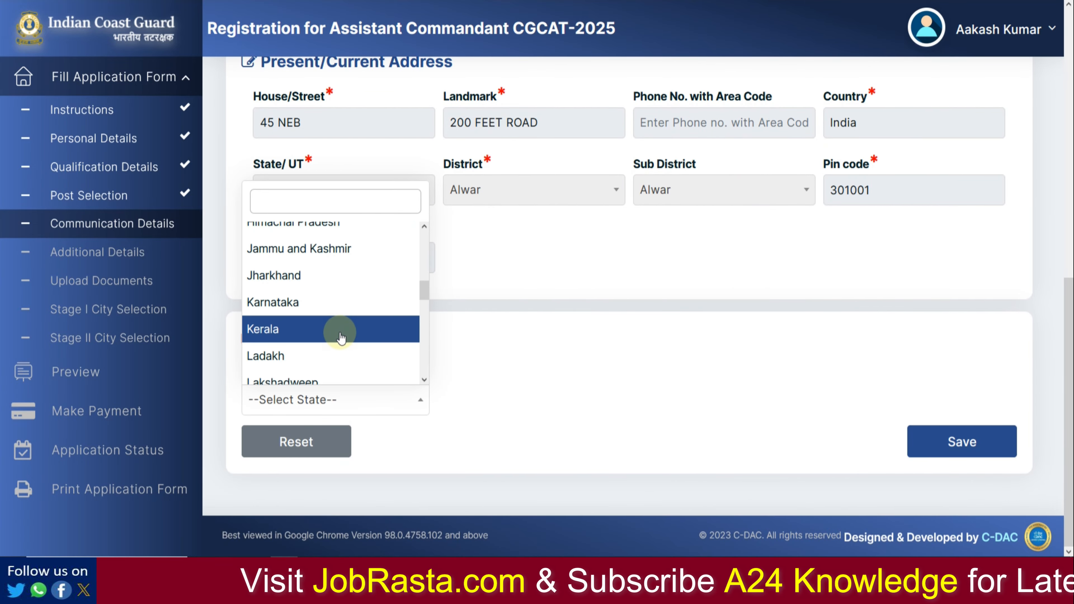
scroll(339, 337, "down", 9)
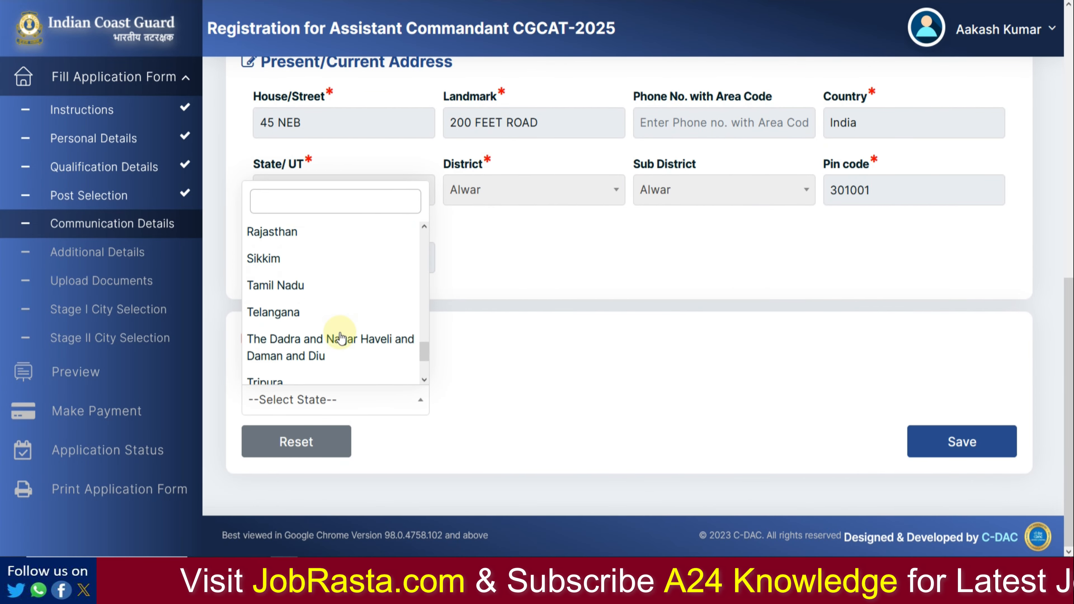
left_click(312, 234)
left_click(966, 442)
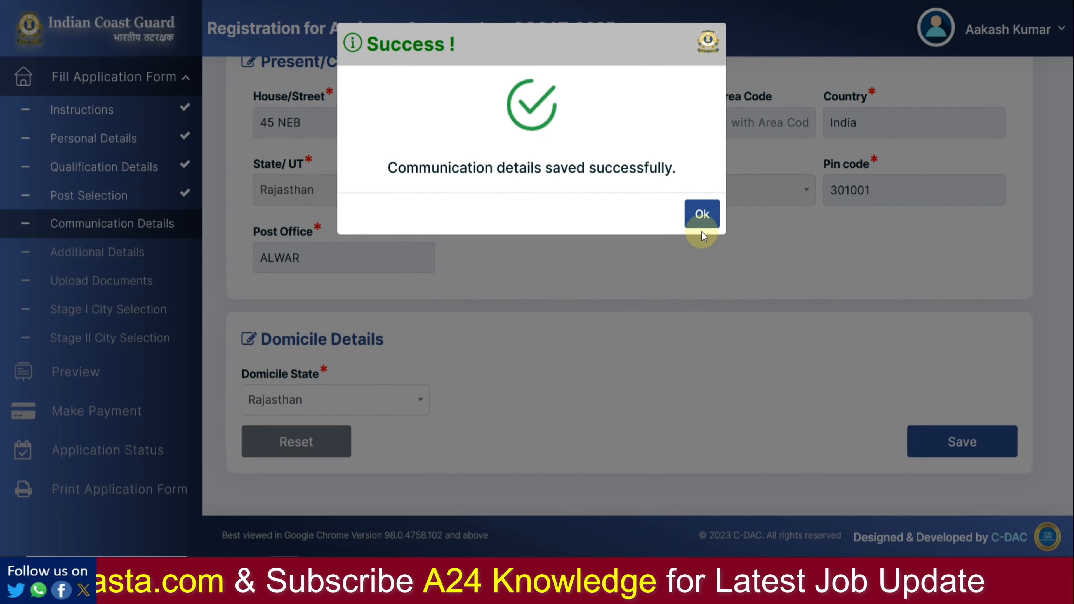
Step: Dismiss the success message and answer No to the NCC and witness summons questions
left_click(702, 217)
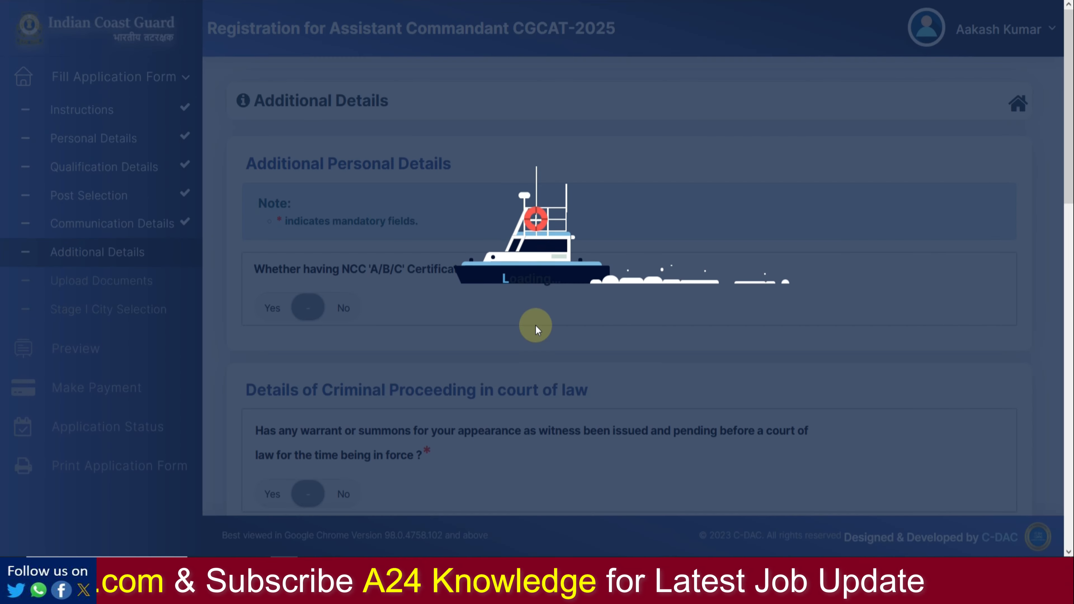
scroll(387, 367, "down", 2)
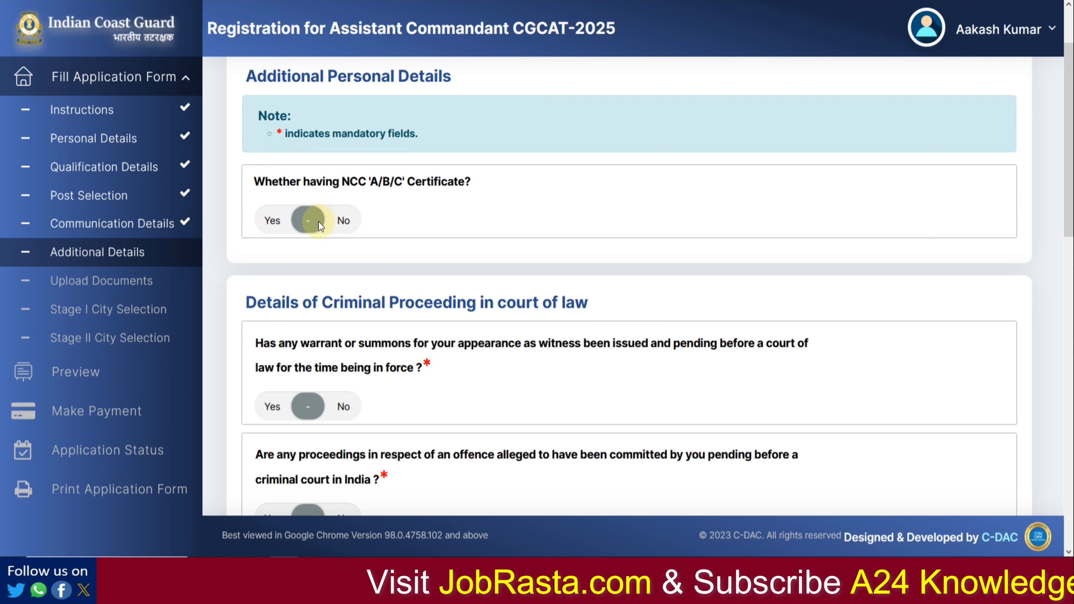
left_click(338, 223)
scroll(356, 242, "down", 2)
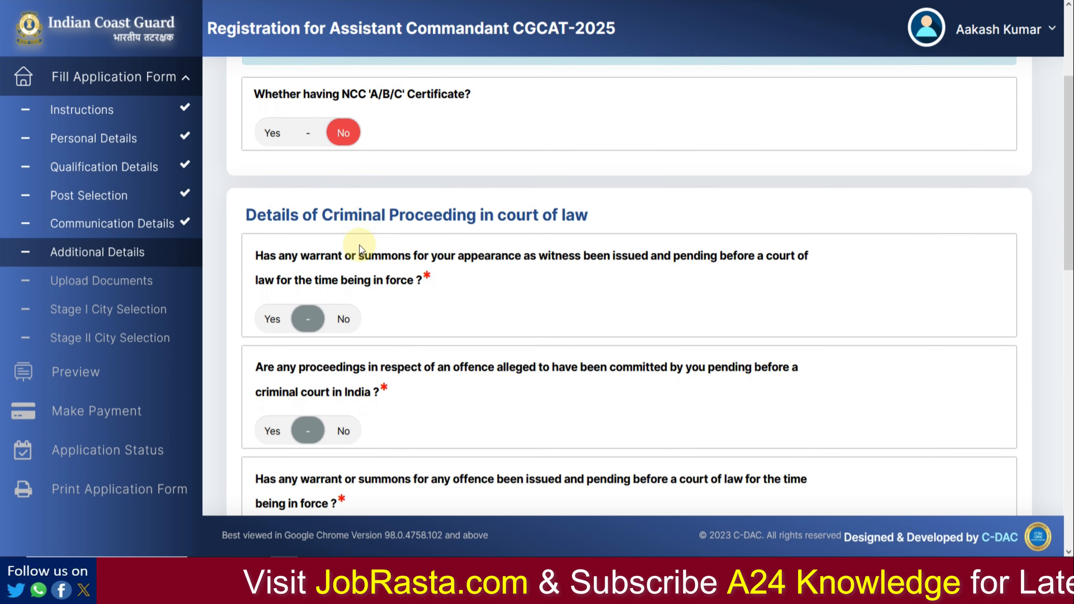
left_click_drag(341, 315, 345, 318)
scroll(351, 321, "down", 4)
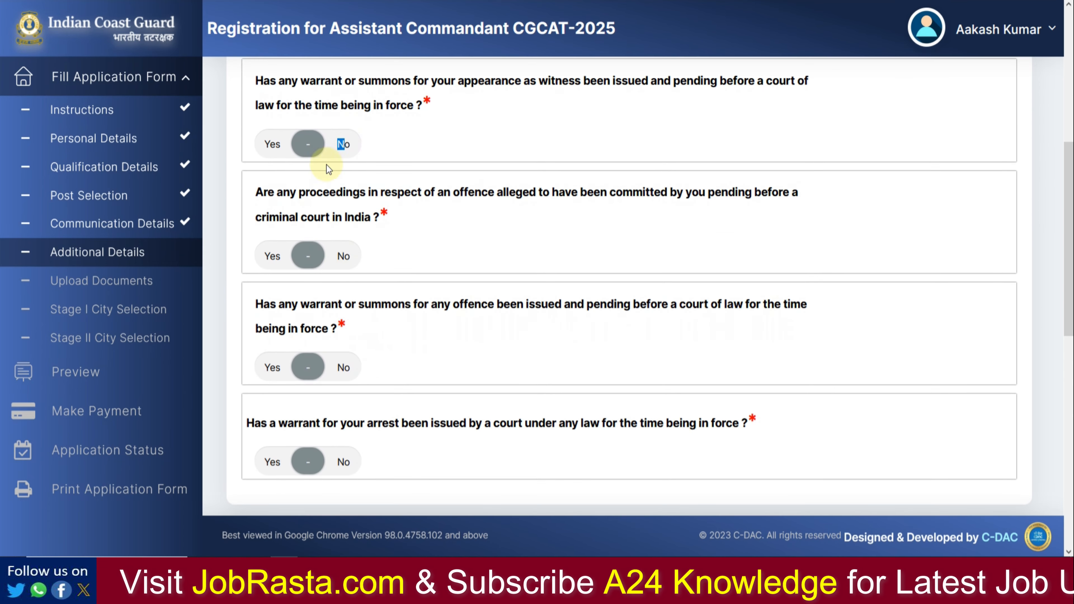
left_click(338, 146)
Step: Answer No to the criminal proceedings, warrant, conviction, acquittal and debarment questions, then save
left_click(350, 266)
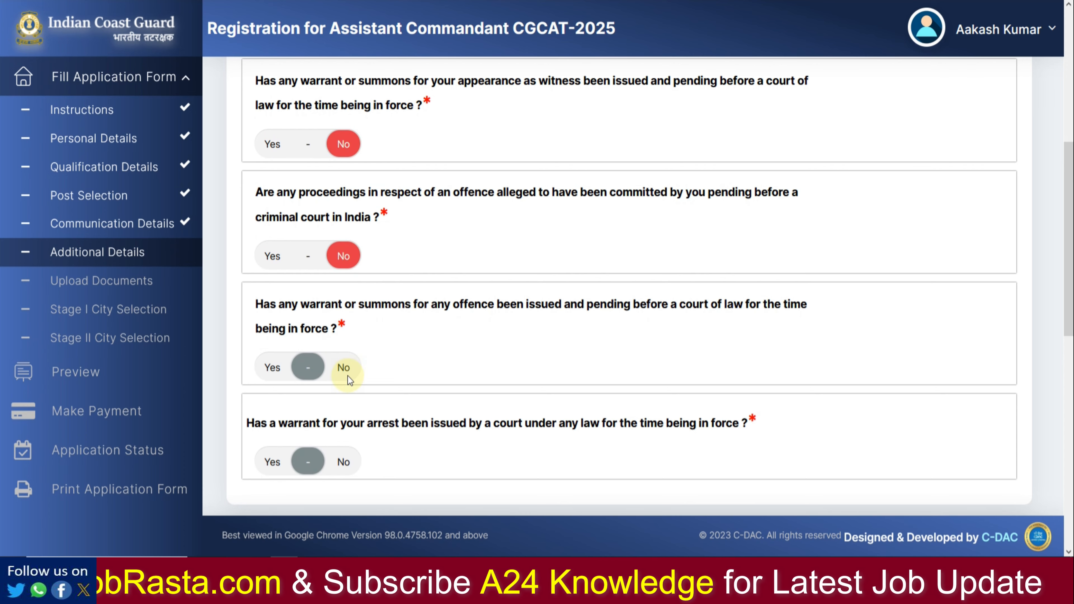
left_click(347, 377)
left_click(343, 466)
scroll(503, 410, "down", 8)
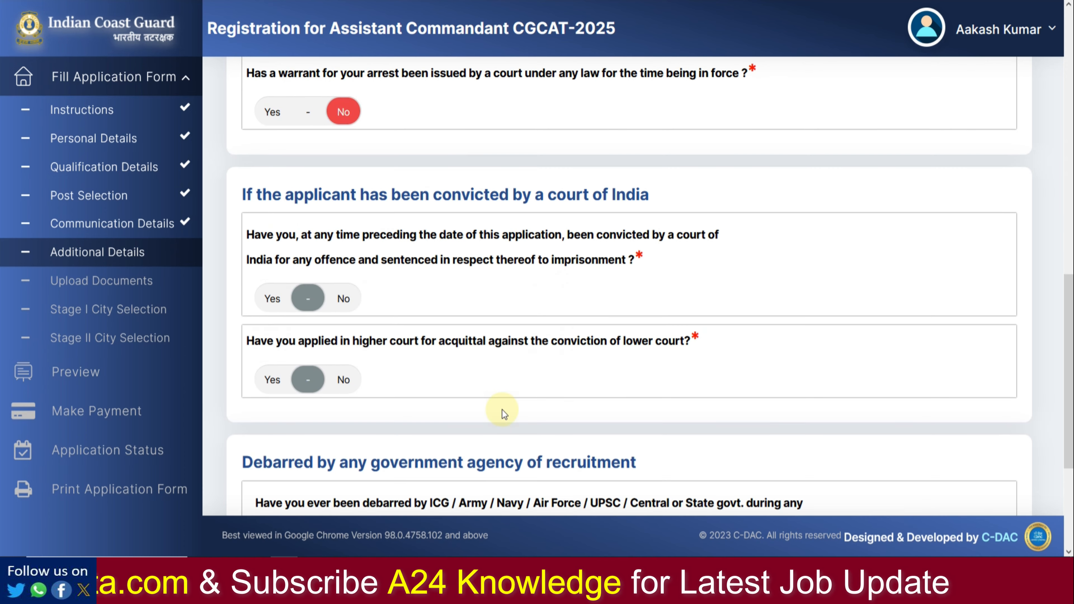
left_click(345, 292)
left_click(343, 378)
scroll(388, 357, "down", 5)
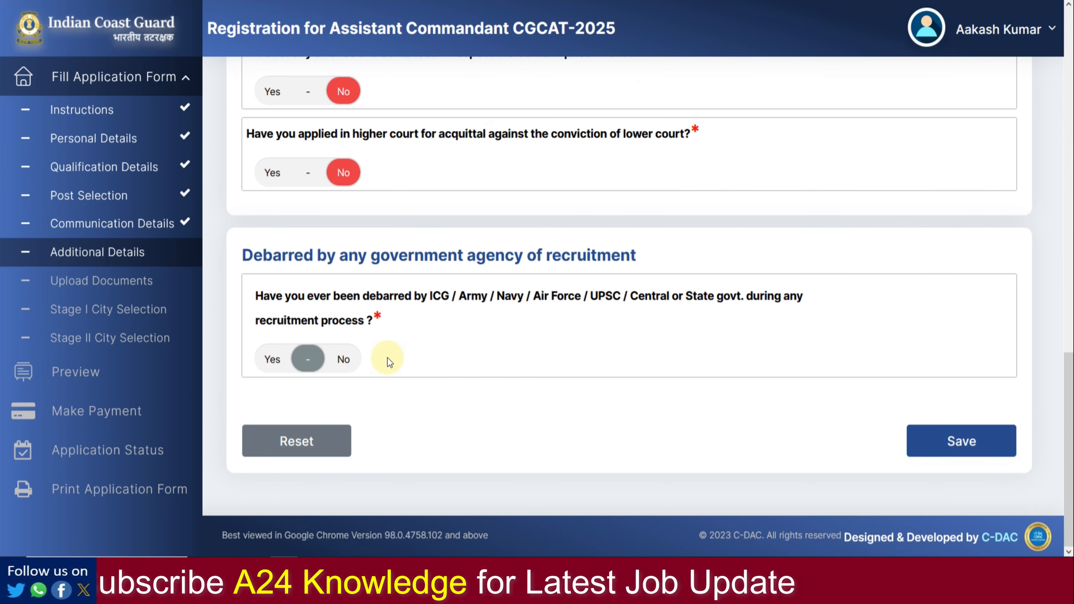
left_click(348, 362)
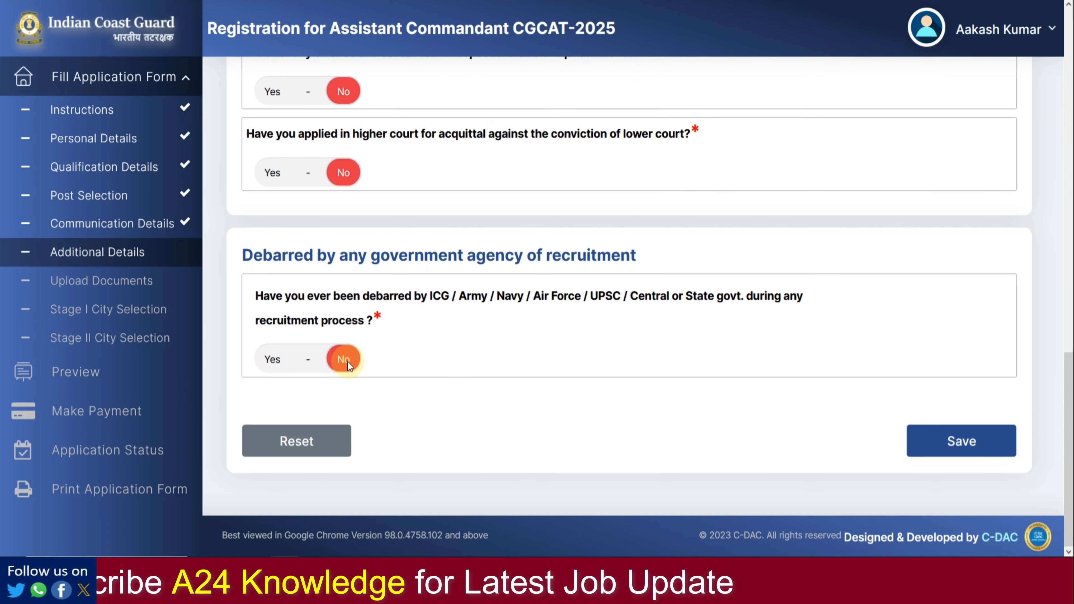
left_click(931, 438)
left_click(690, 214)
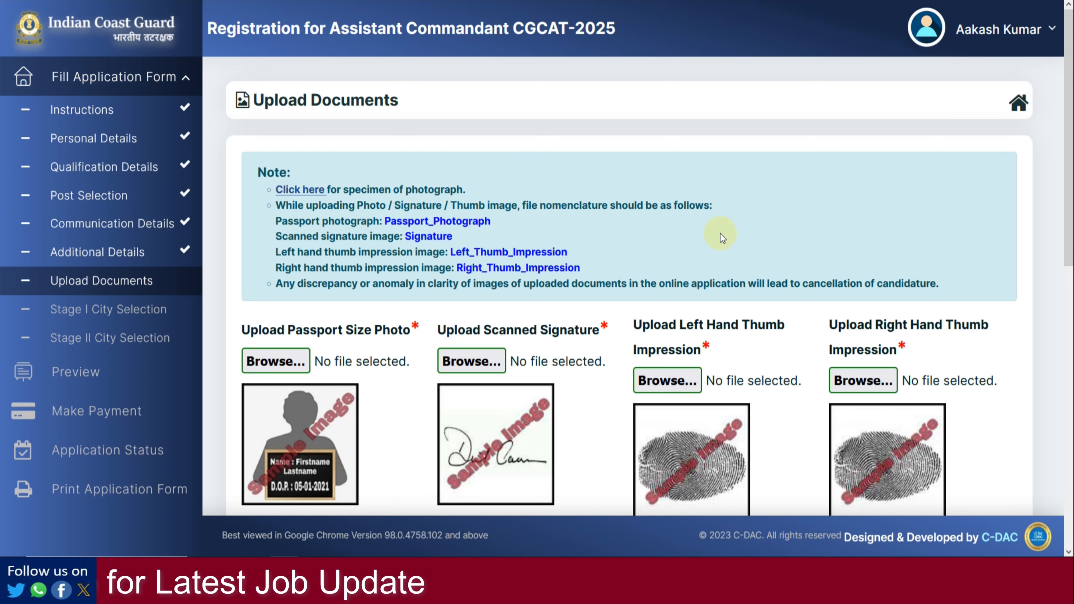
Step: Follow the photograph specimen guidance link on the Upload Documents page
scroll(720, 234, "down", 2)
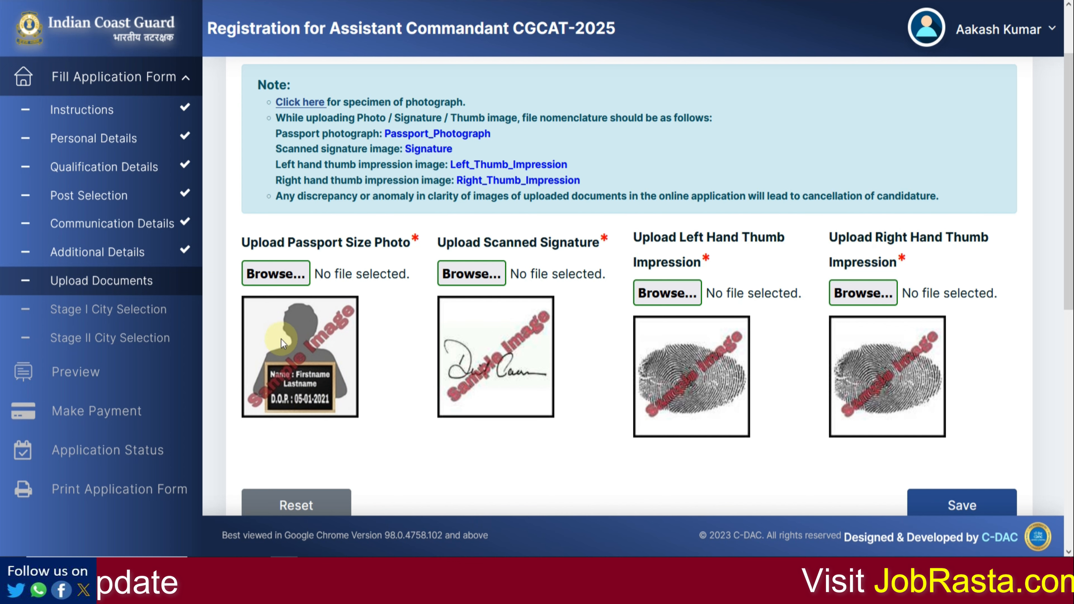
left_click(292, 103)
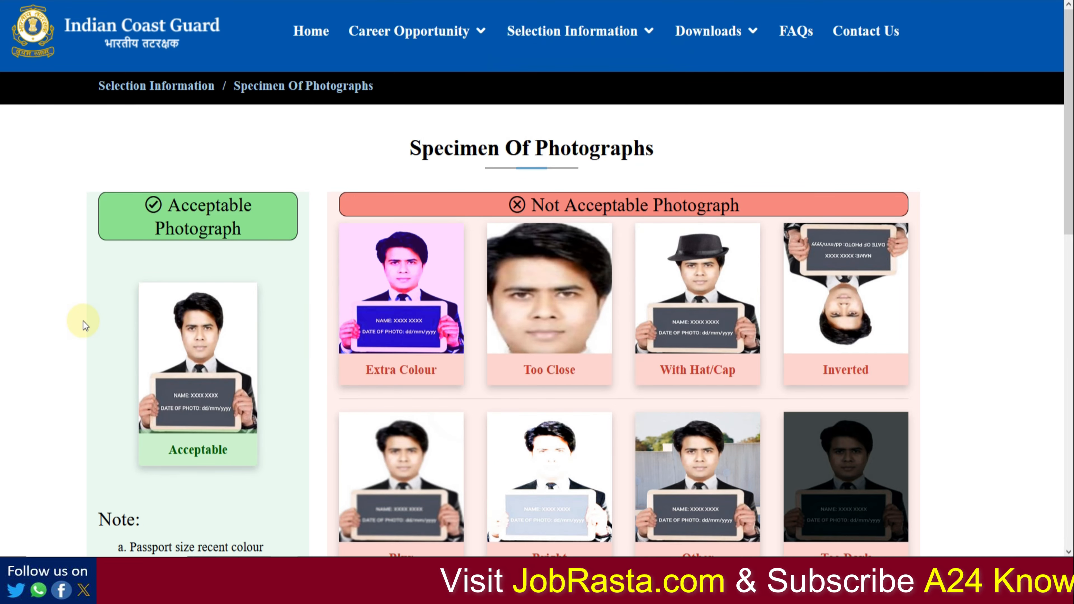
Step: Scroll through the acceptable and unacceptable examples on the Specimen Of Photographs page
scroll(83, 321, "down", 3)
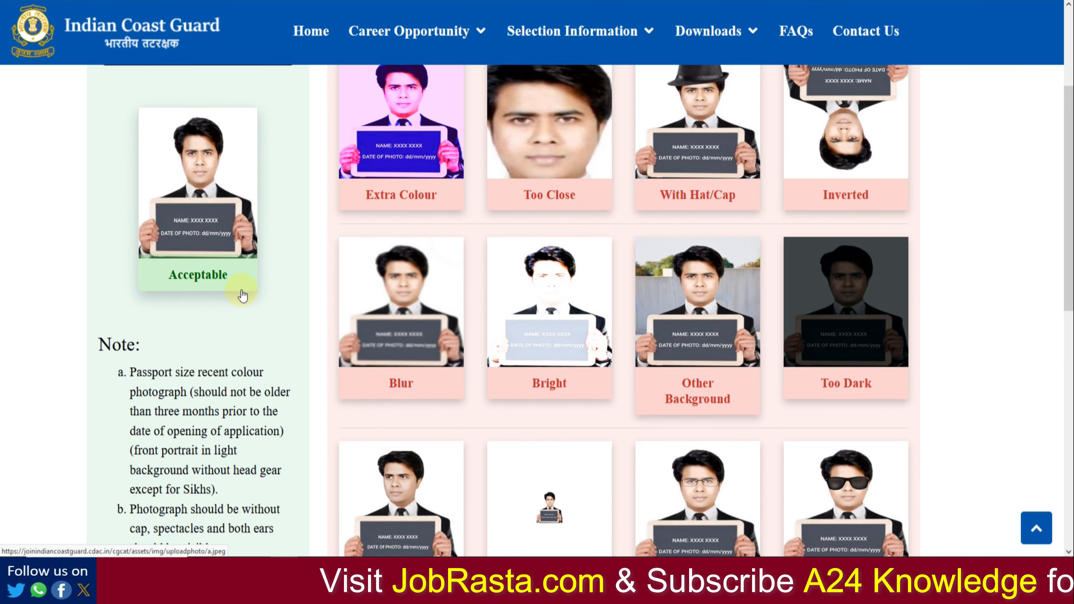
scroll(198, 292, "up", 2)
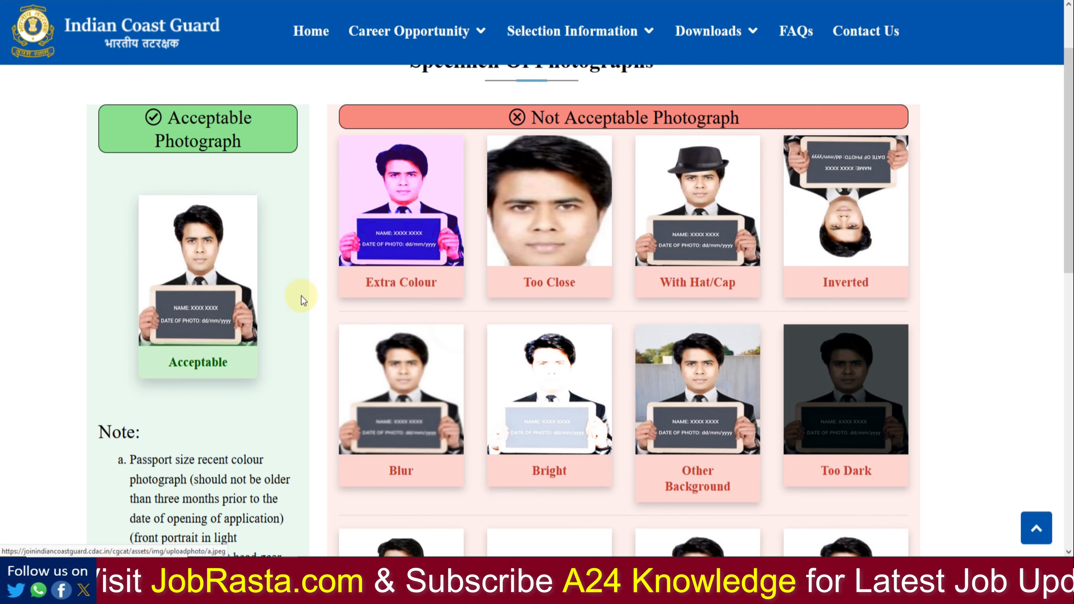
scroll(619, 404, "down", 10)
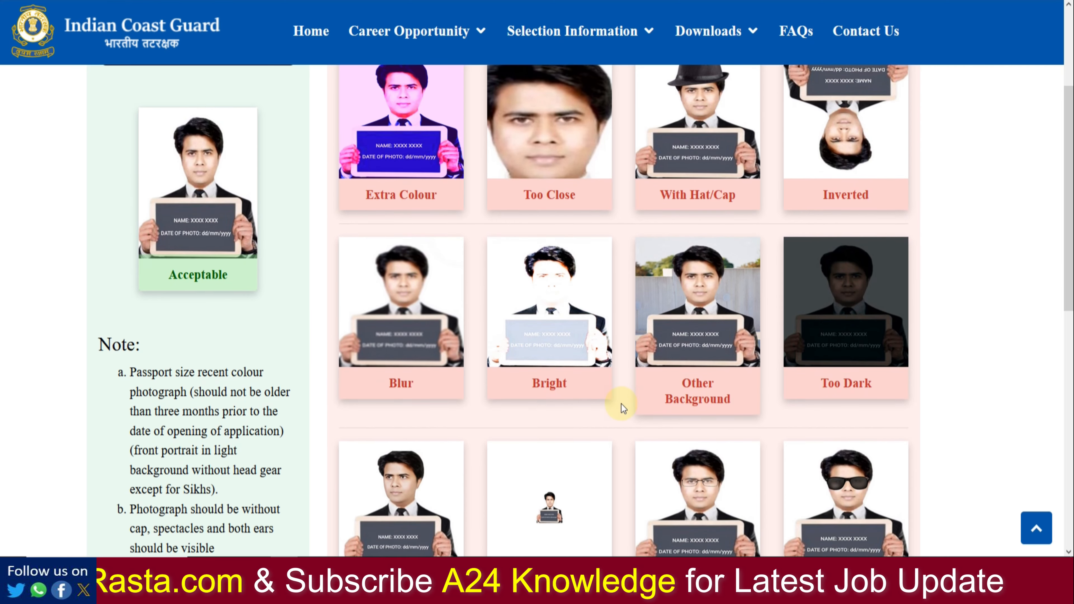
scroll(551, 376, "down", 2)
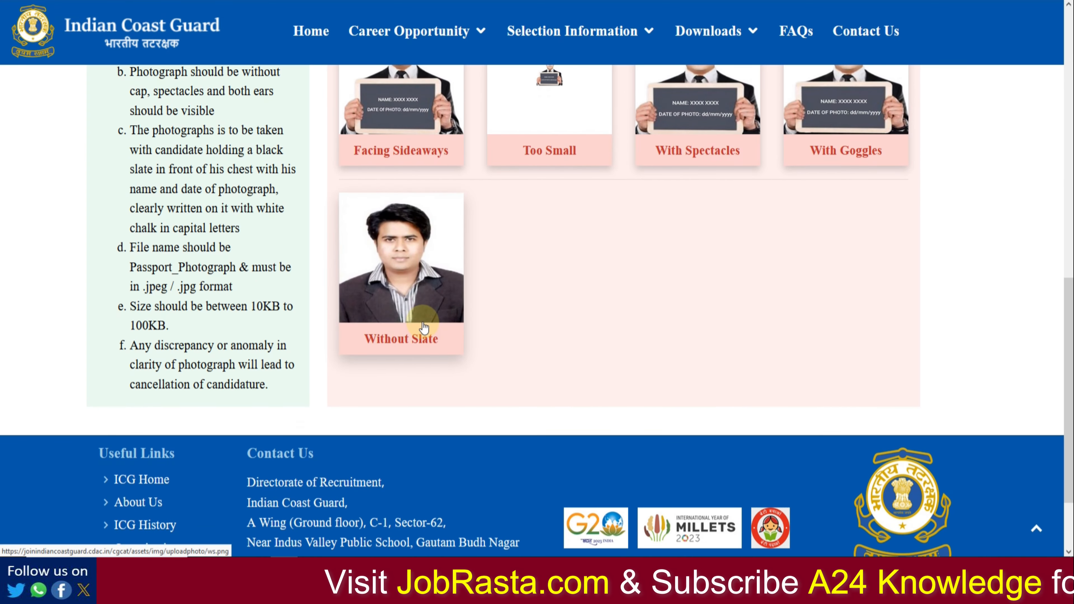
scroll(540, 330, "up", 14)
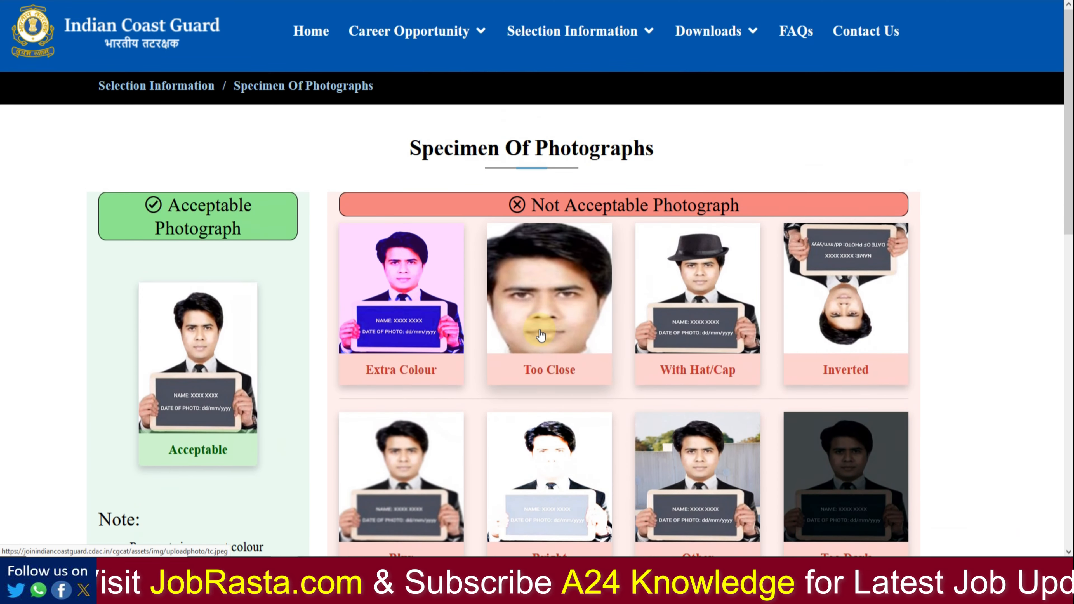
mouse_move(572, 31)
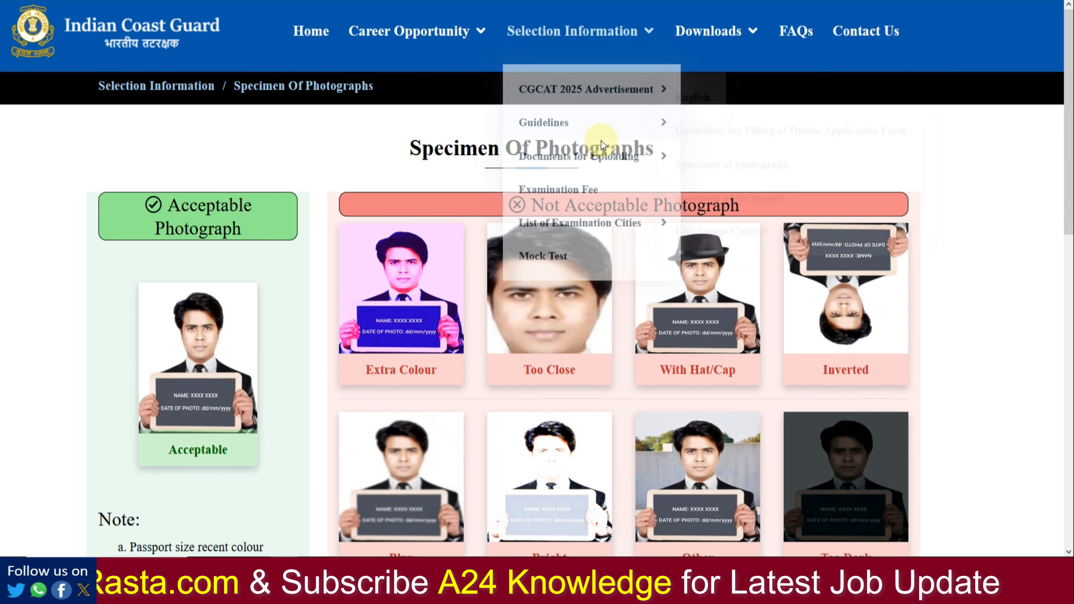
mouse_move(510, 232)
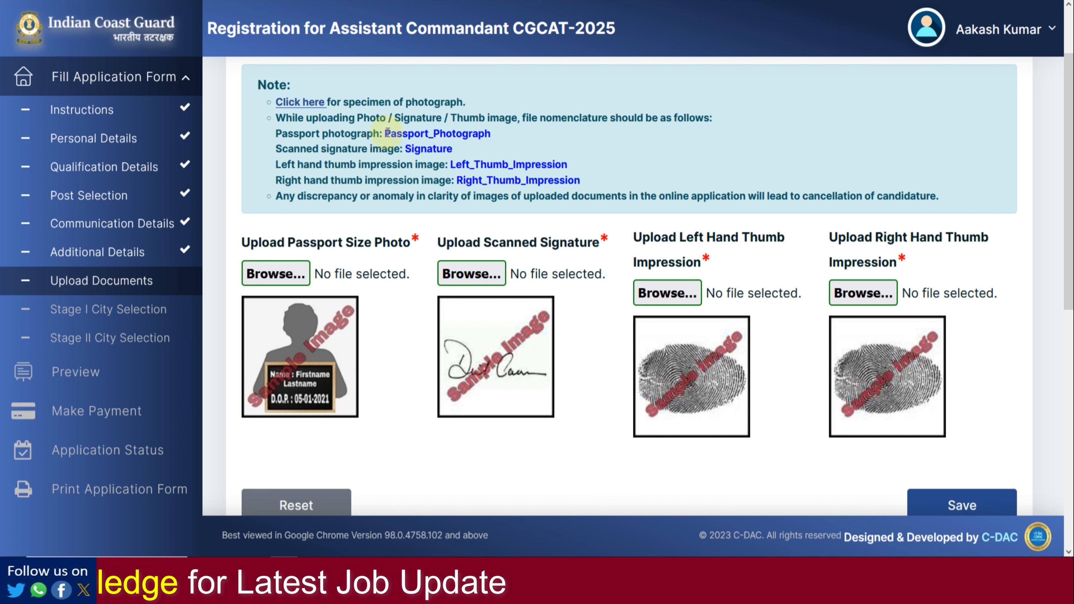
Step: Review the required Passport_Photograph and Left_Thumb_Impression file names, cancelling the photo file chooser
left_click_drag(386, 134, 492, 135)
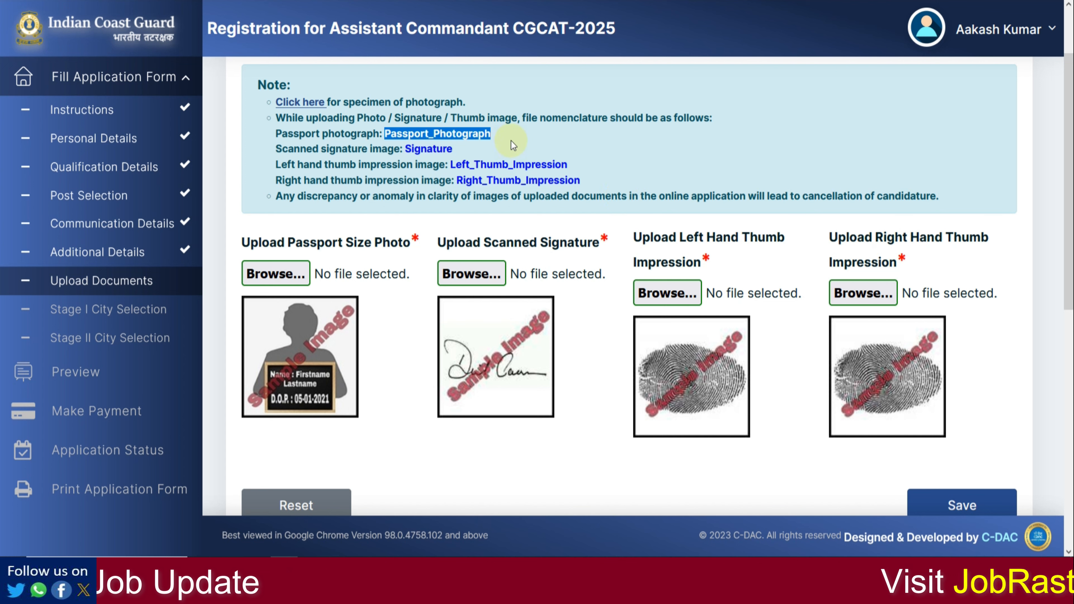
left_click(511, 141)
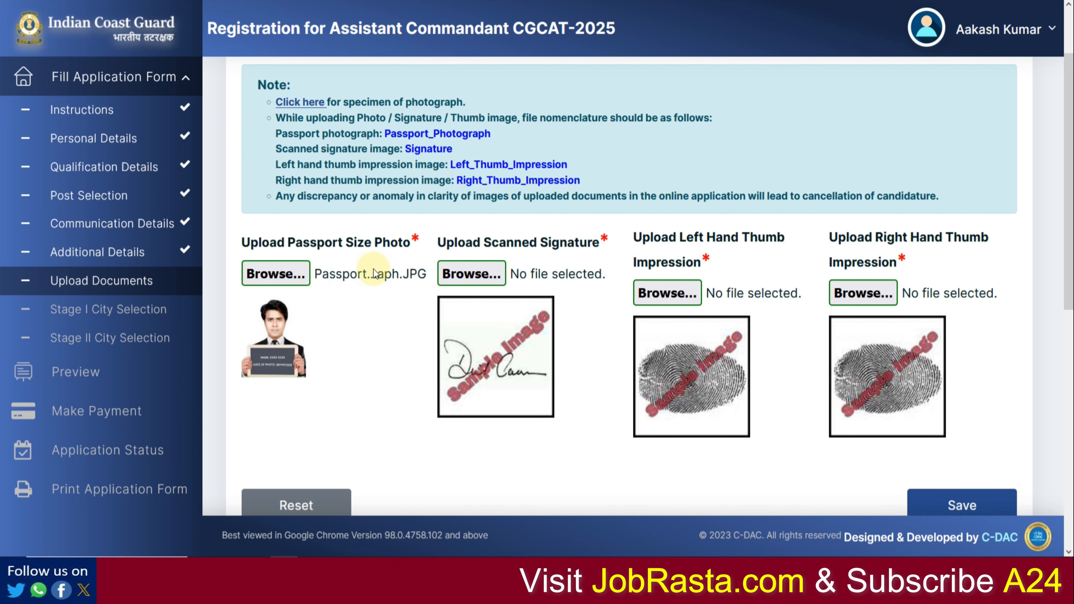
left_click(333, 278)
left_click(488, 254)
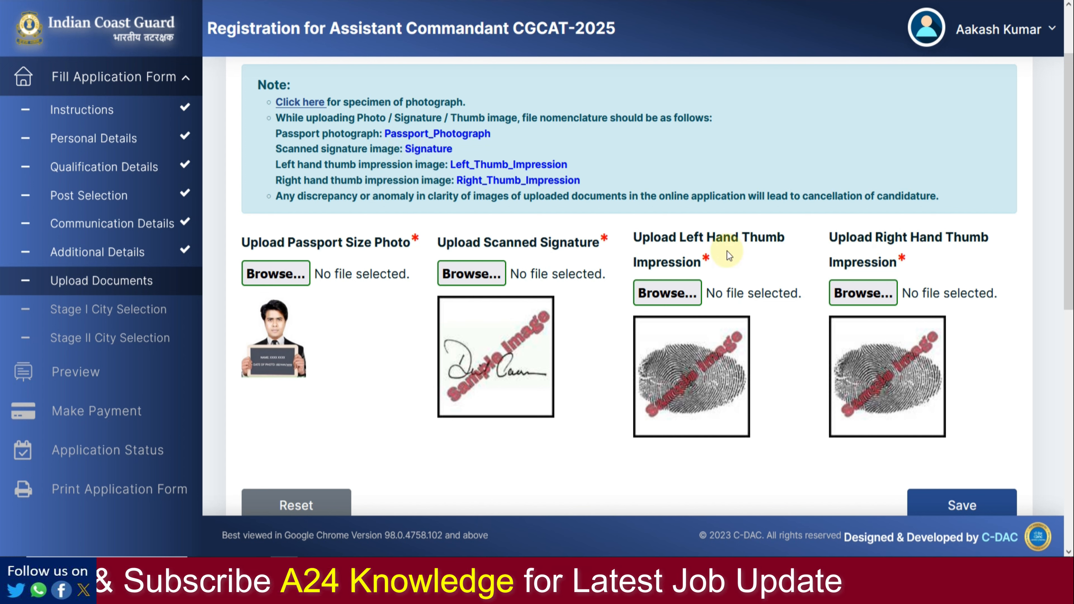
left_click_drag(450, 167, 567, 168)
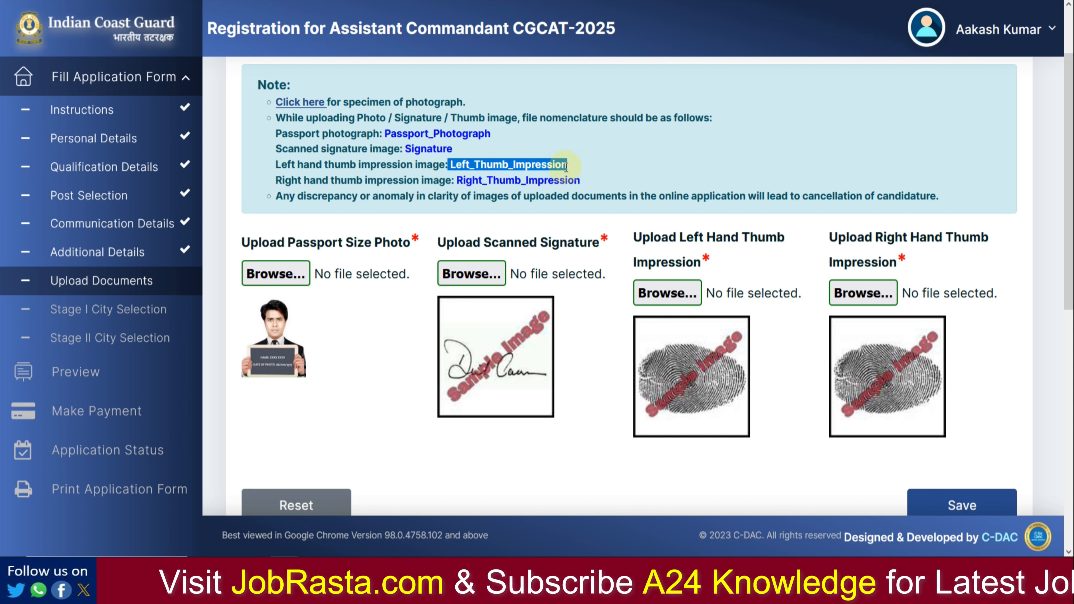
left_click(592, 168)
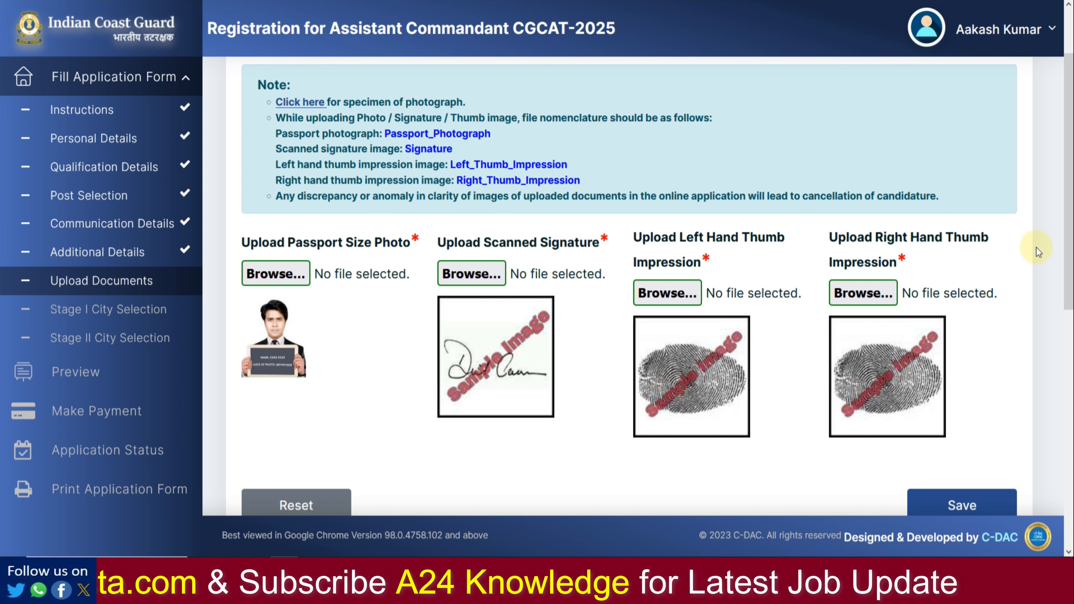
scroll(815, 156, "down", 5)
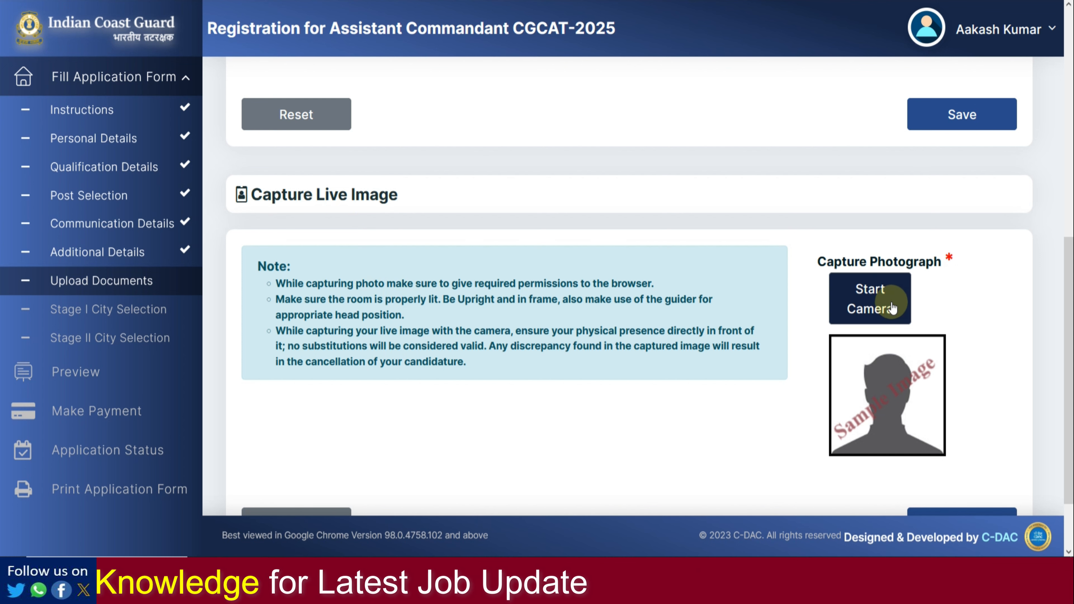
Step: Start the webcam, allow camera access, and save the captured live image
left_click(864, 310)
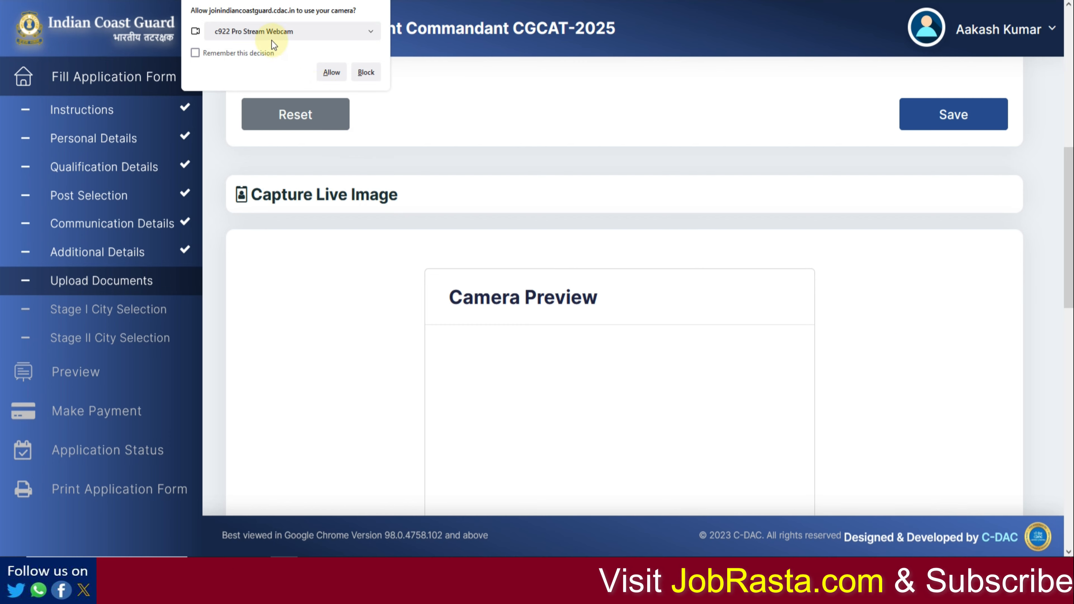
left_click(329, 73)
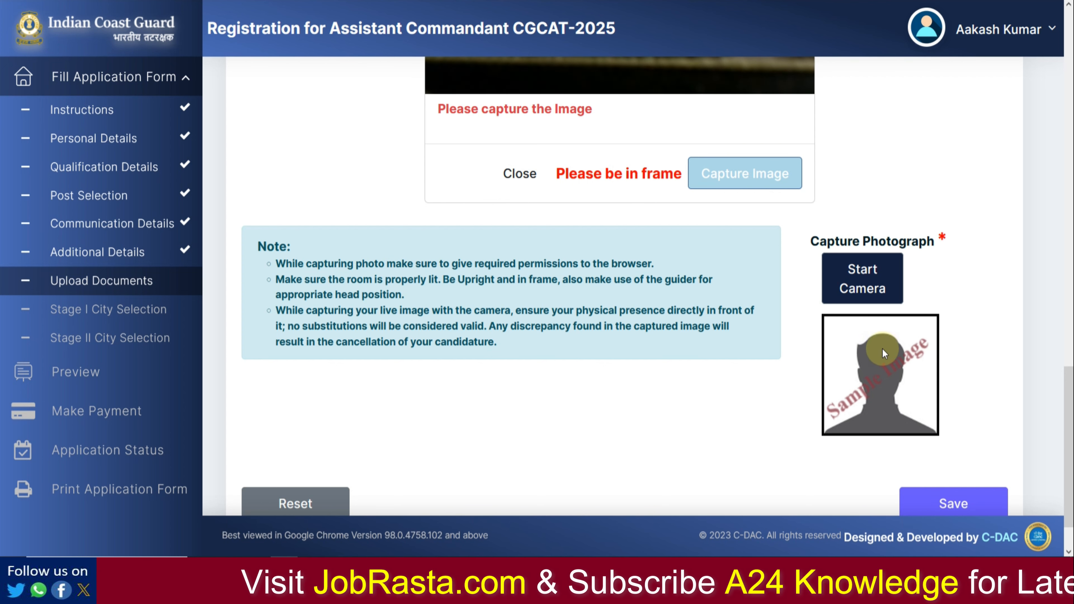
scroll(881, 349, "down", 2)
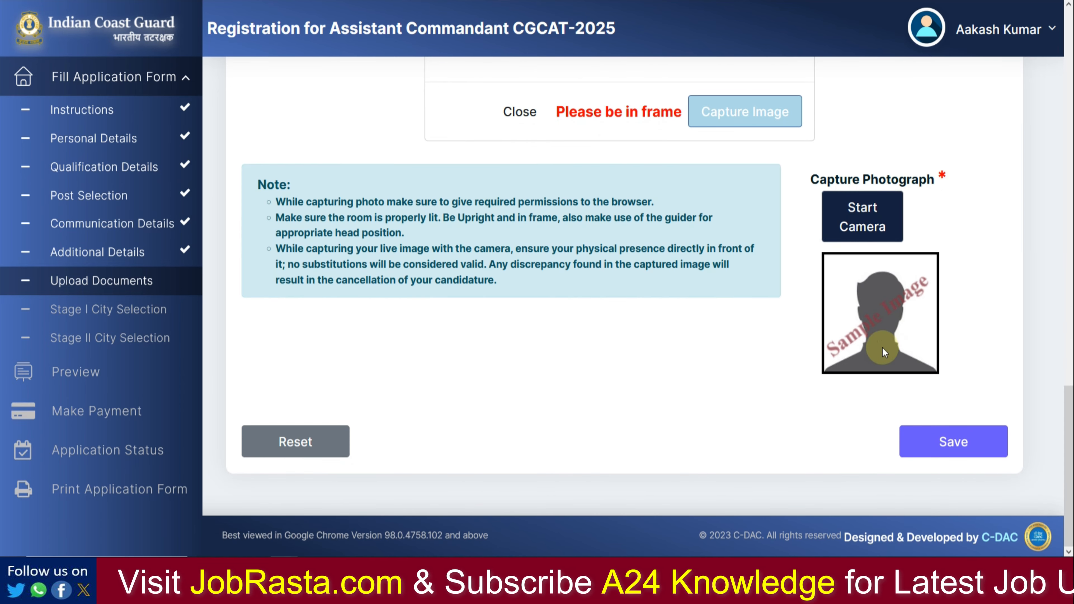
left_click(940, 450)
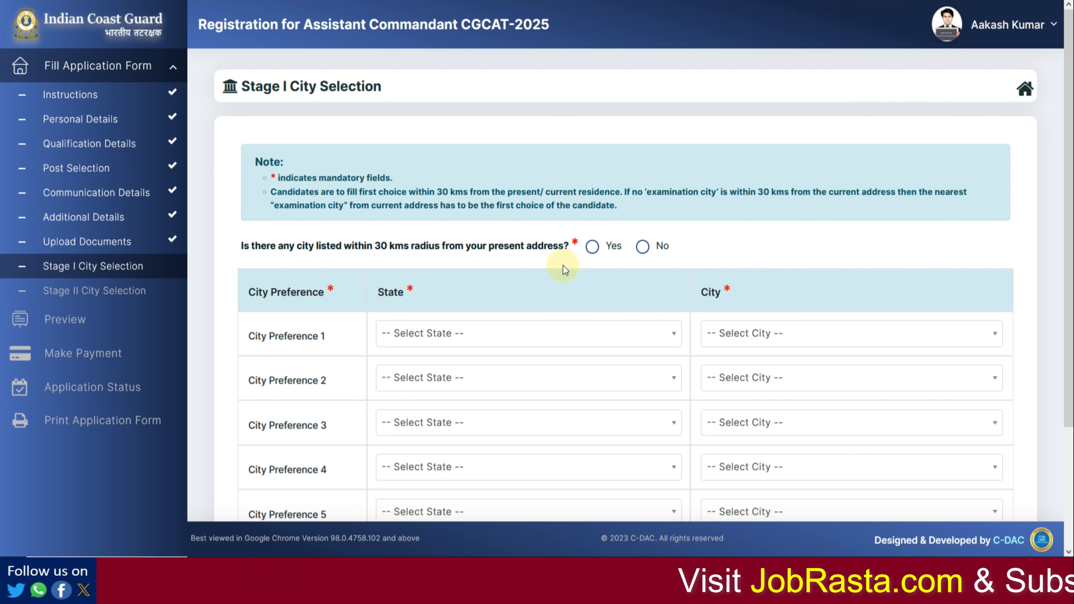
Step: Answer No to the question about living within 30 km of a city
left_click(591, 247)
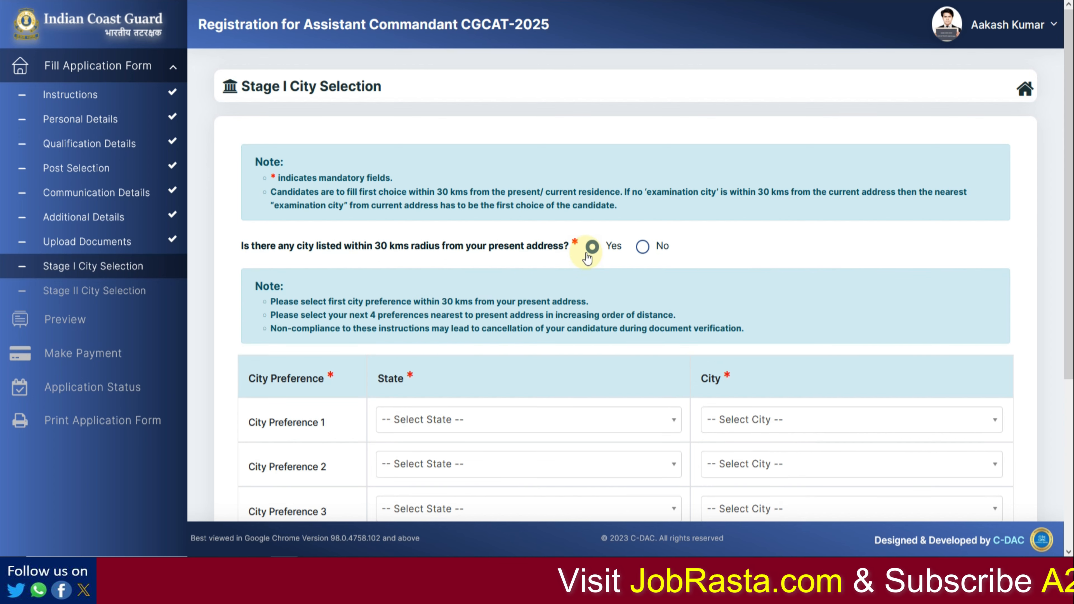
left_click(643, 246)
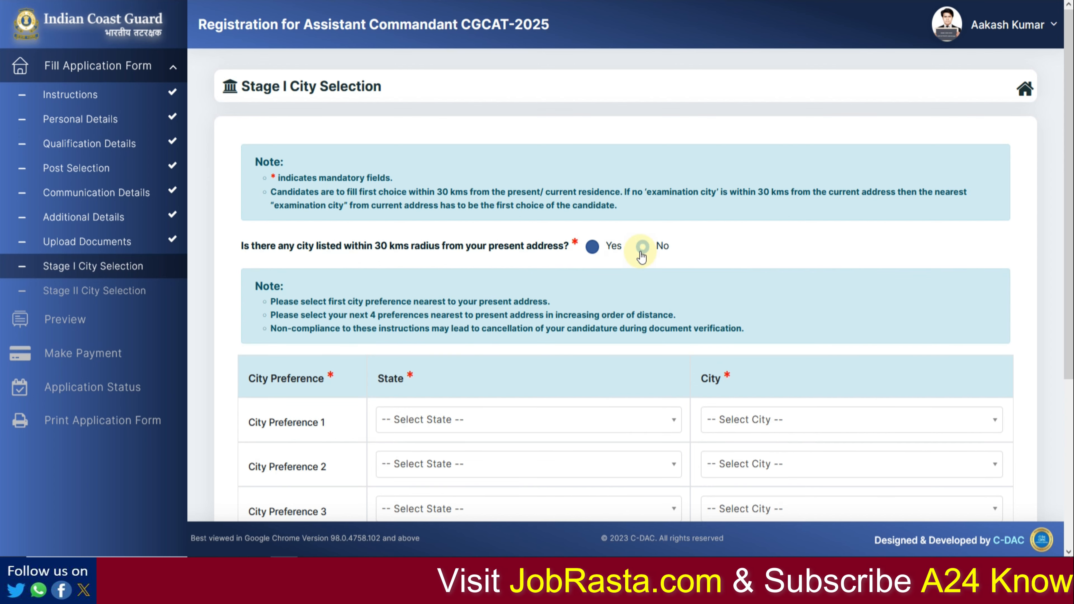
scroll(645, 294, "down", 2)
scroll(644, 294, "down", 4)
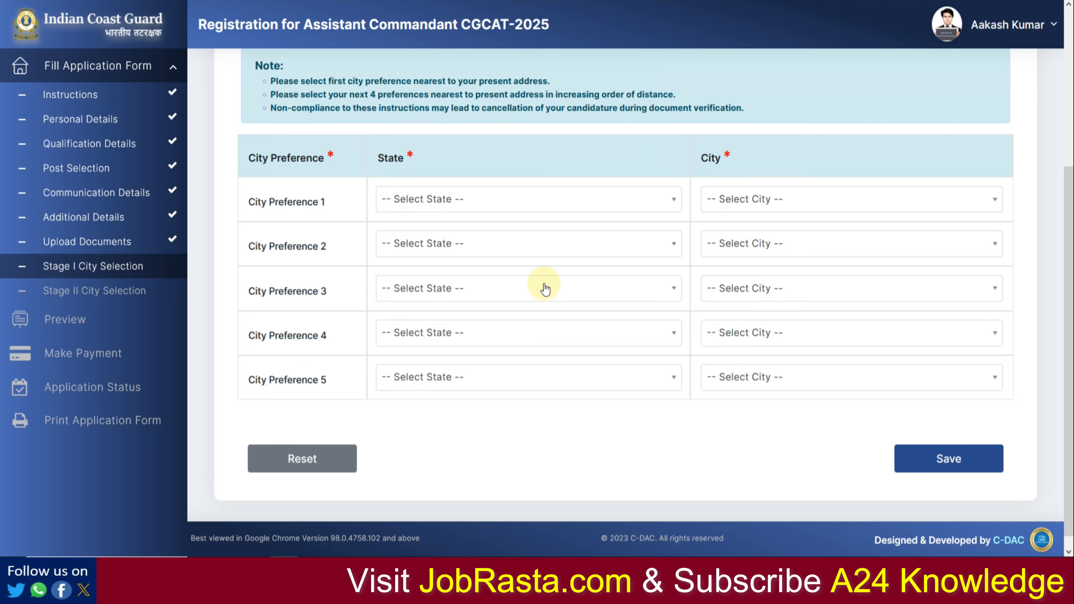
Step: Set city preference 1 to Rajasthan/Jaipur and preference 2 to Delhi/Delhi and NCR
left_click(476, 206)
scroll(461, 334, "down", 8)
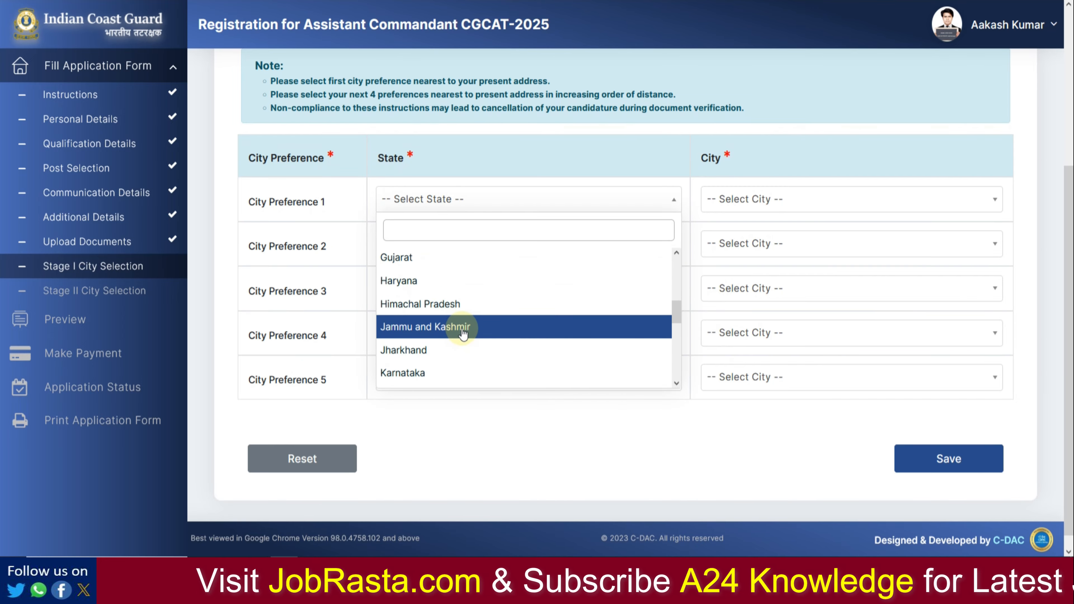
left_click(439, 303)
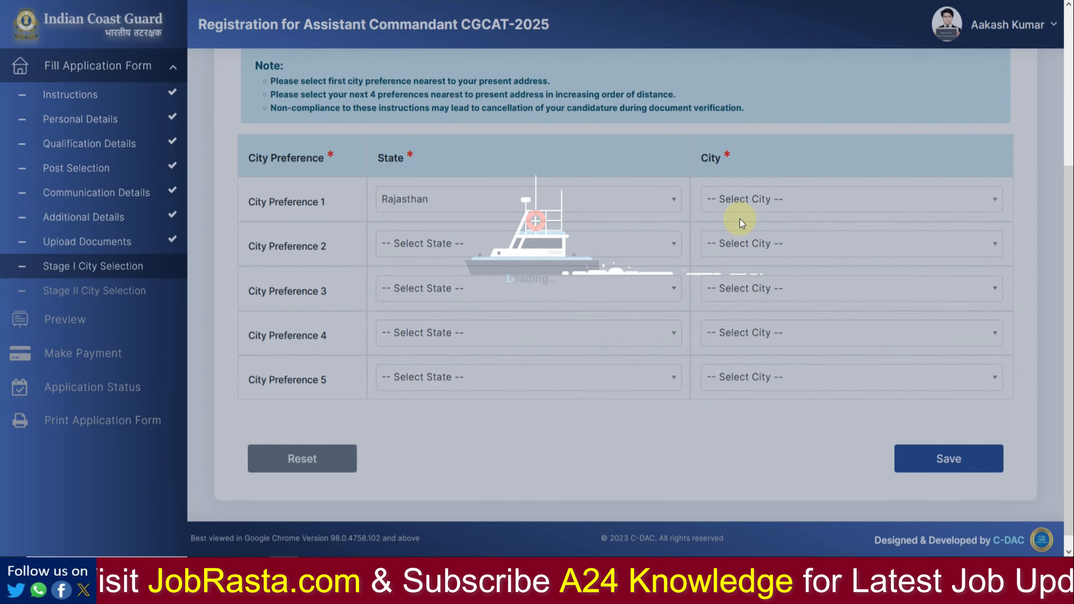
left_click(740, 214)
left_click(738, 288)
left_click(487, 245)
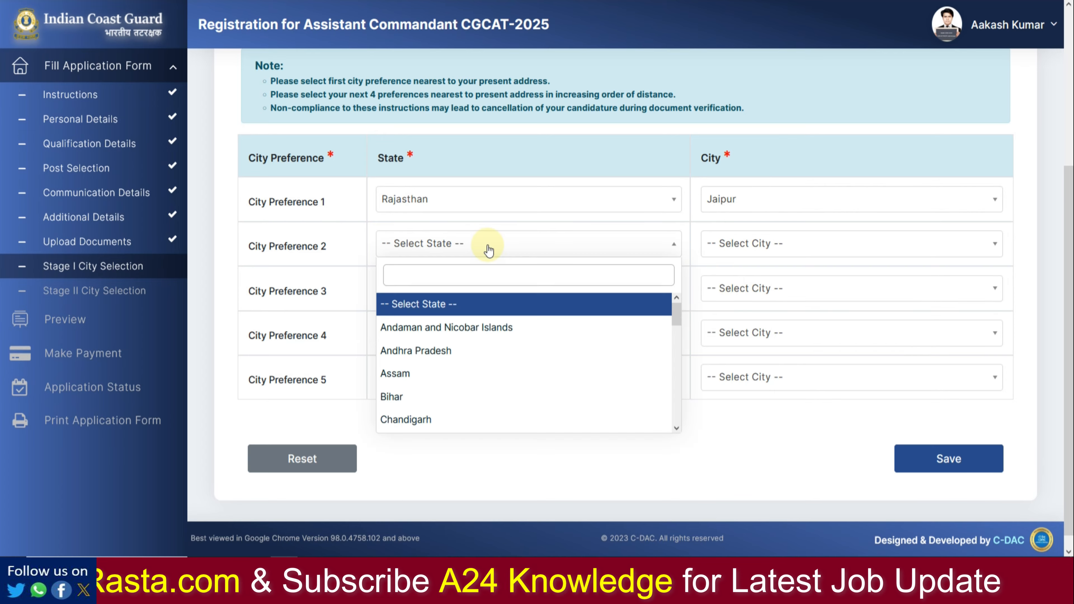
scroll(450, 368, "down", 1)
scroll(449, 379, "down", 1)
left_click(440, 391)
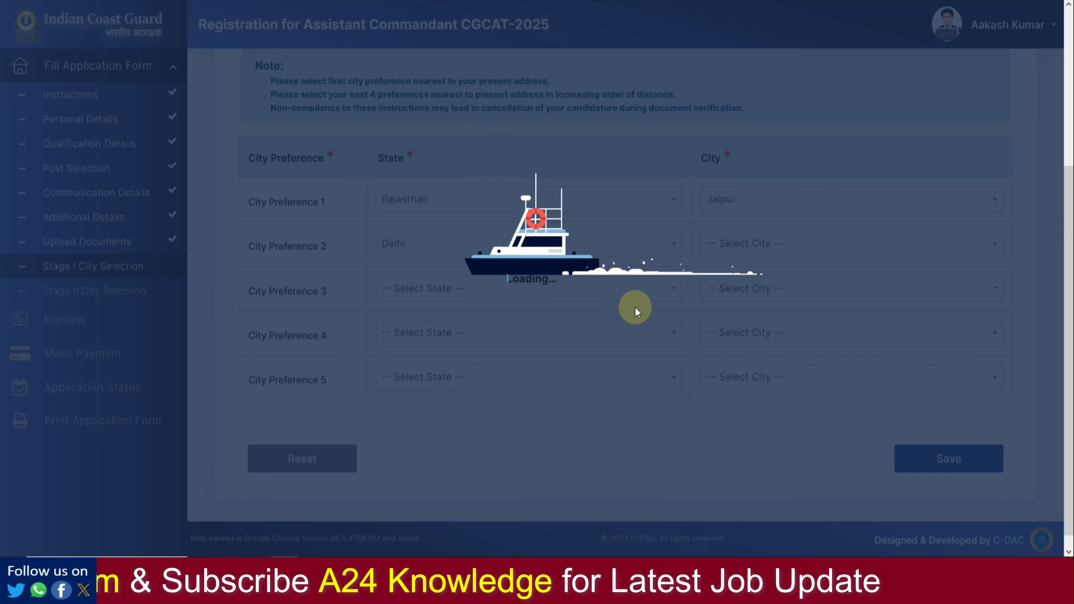
left_click(744, 247)
left_click(713, 329)
Step: Set city preference 3 to Delhi/Ghaziabad and preference 4 to Delhi/Noida/Greater Noida
left_click(467, 290)
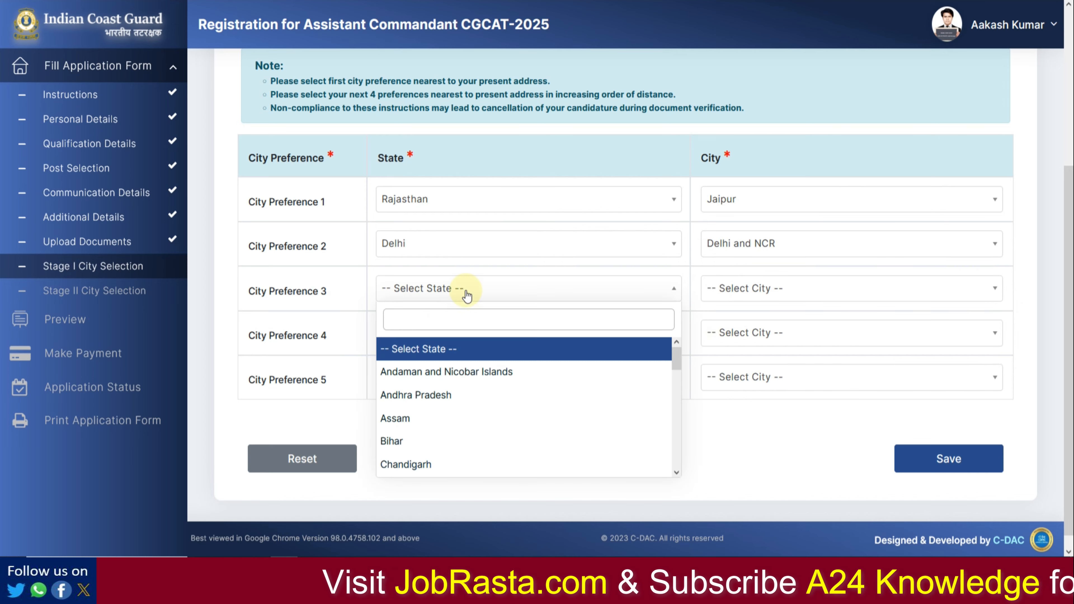
scroll(402, 412, "down", 2)
left_click(420, 436)
left_click(761, 298)
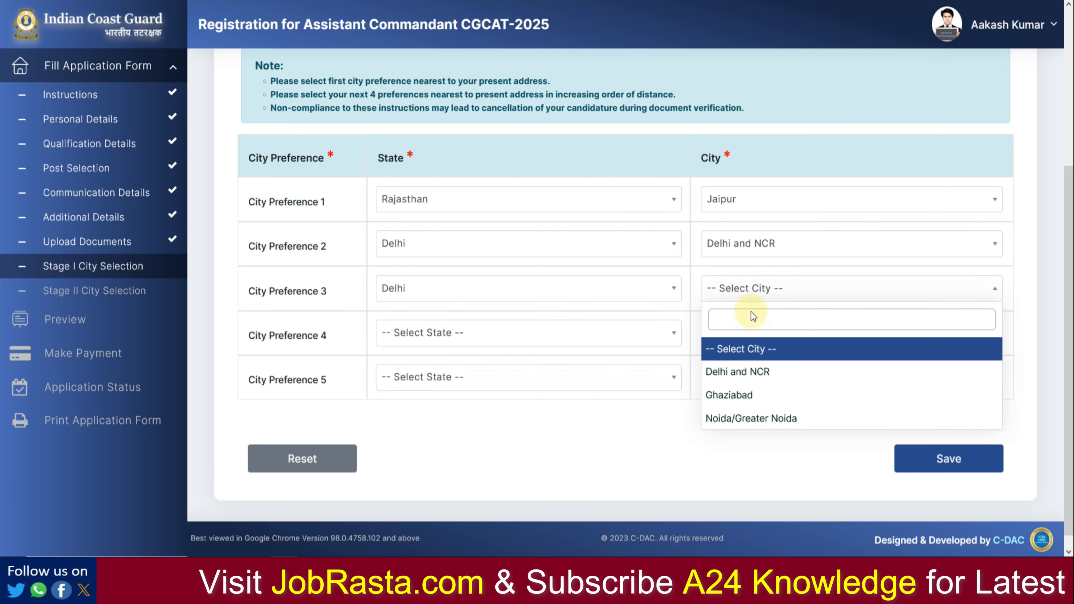
left_click(738, 396)
left_click(402, 336)
scroll(408, 427, "down", 2)
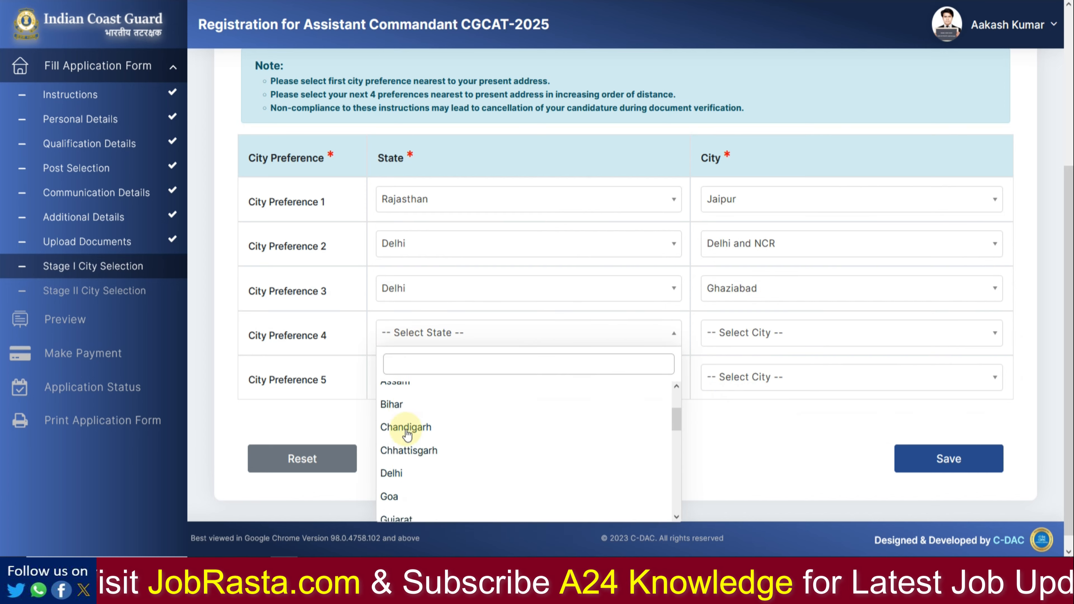
left_click(402, 414)
left_click(719, 335)
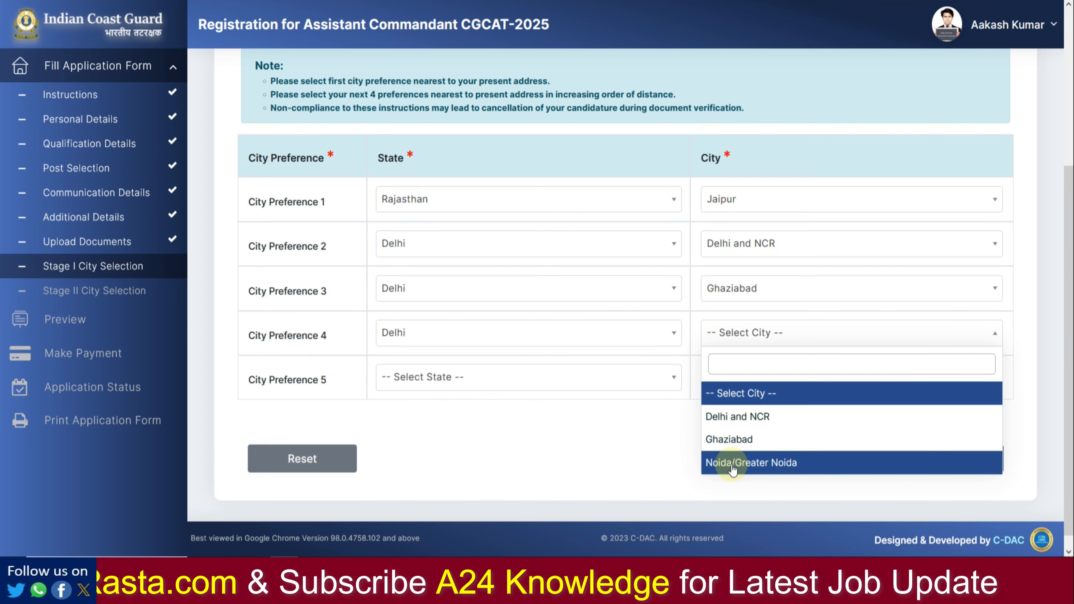
left_click(744, 463)
Step: Set city preference 5 to Bihar/Patna and save the Stage I preferences
left_click(430, 378)
left_click(413, 331)
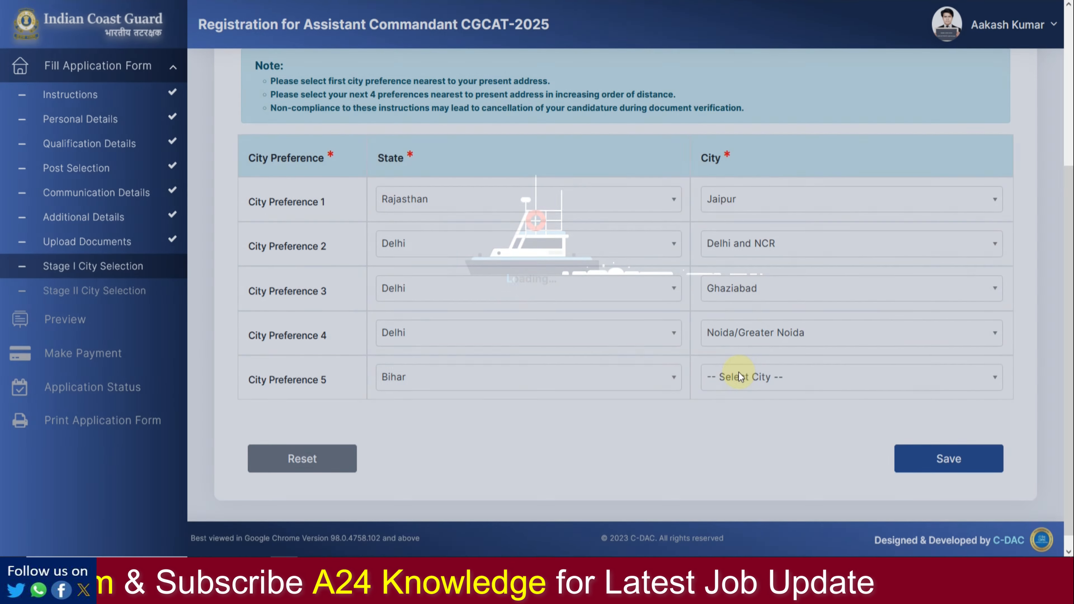
left_click(739, 375)
left_click(719, 507)
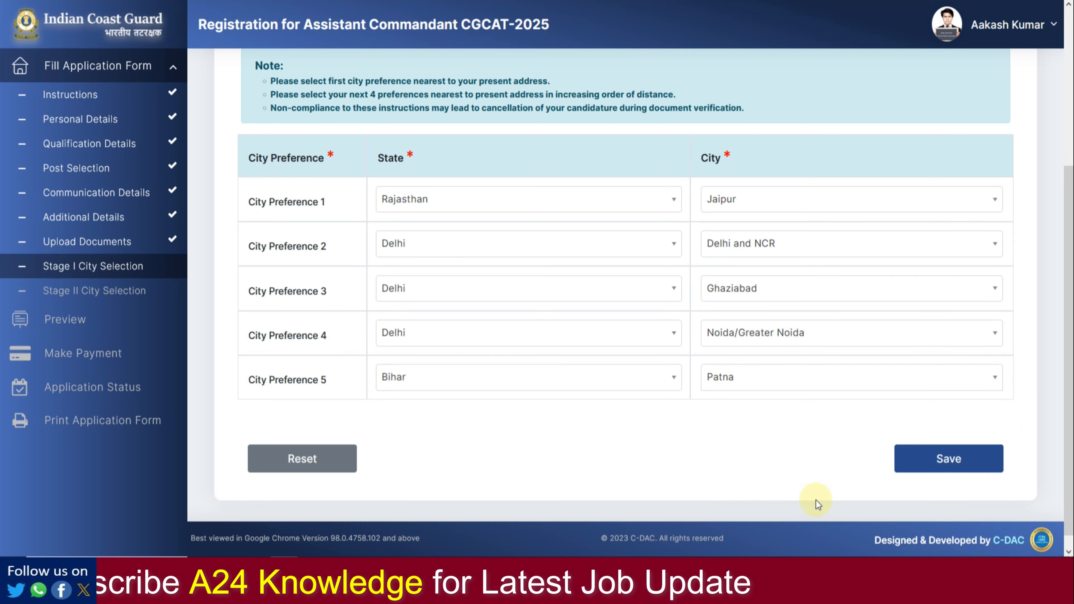
left_click(946, 468)
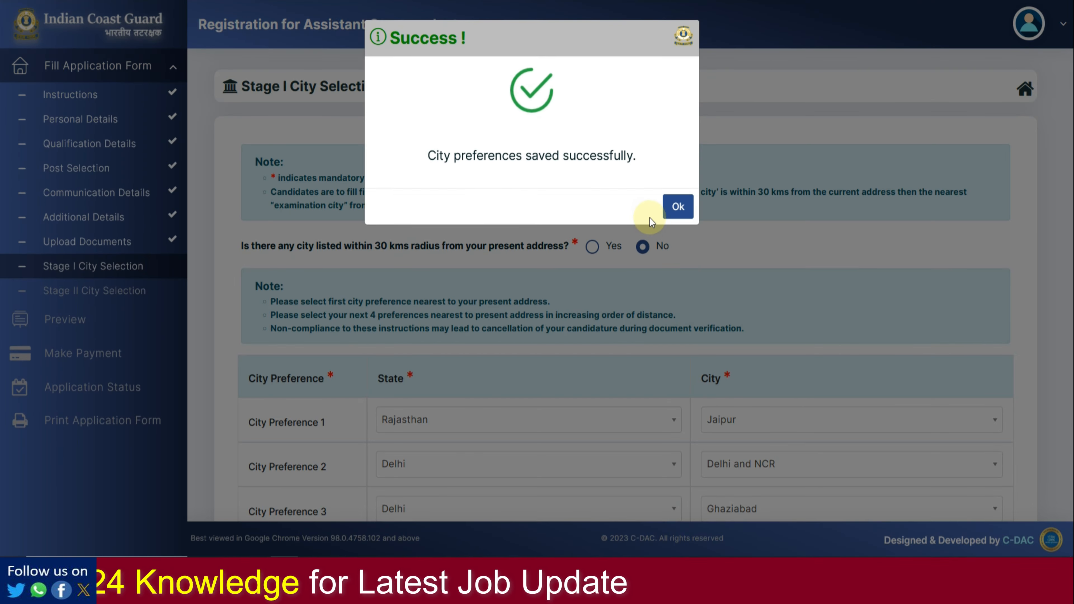
Step: Dismiss the success message, then pick and save Stage II cities Noida, Goa, Chennai, Kolkata
left_click(678, 207)
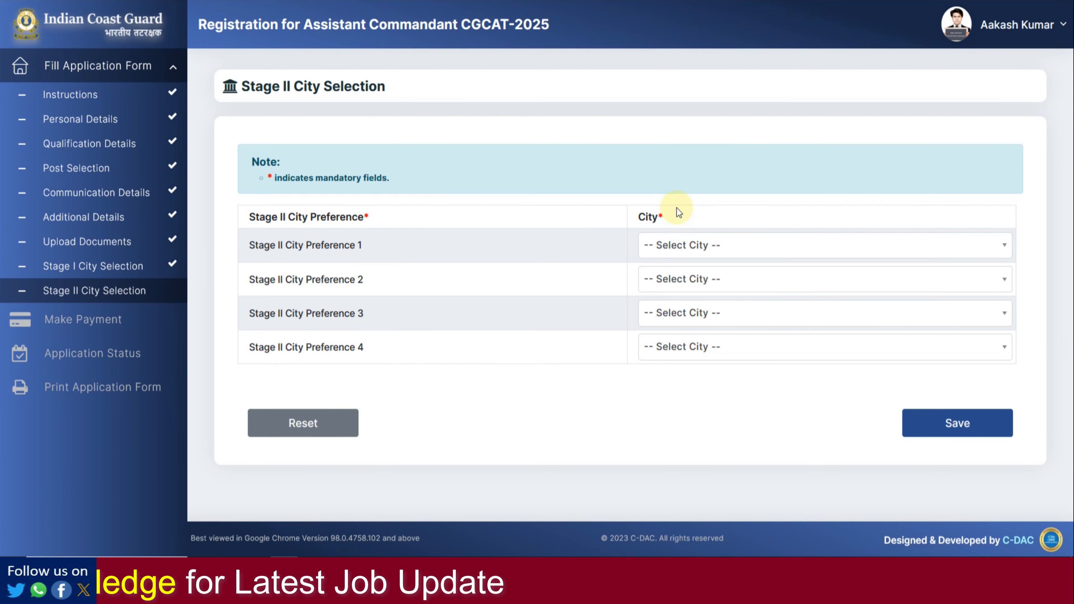
left_click(684, 246)
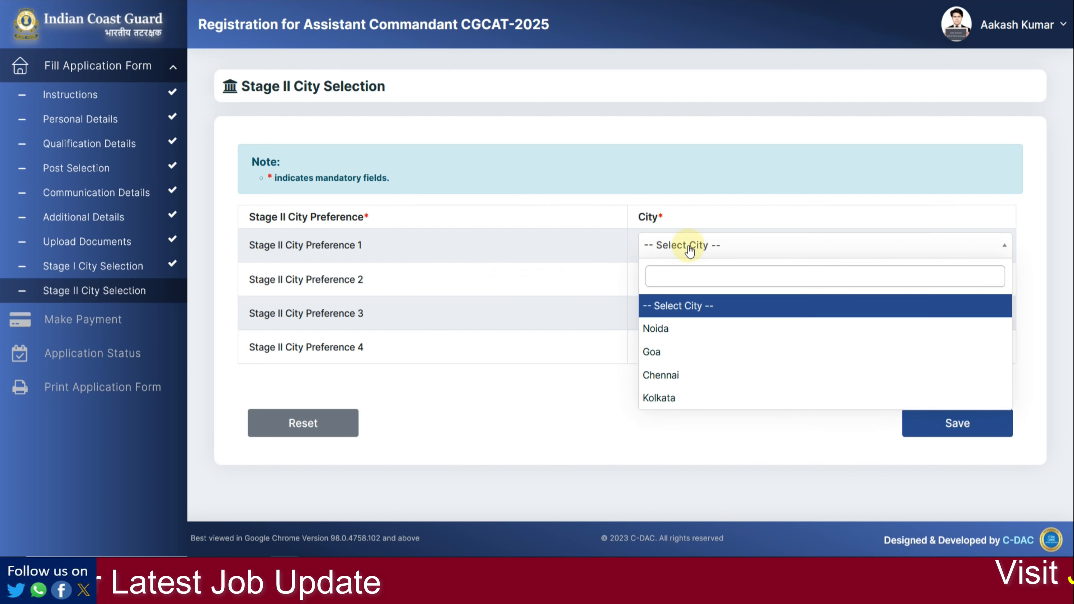
left_click(681, 326)
left_click(693, 284)
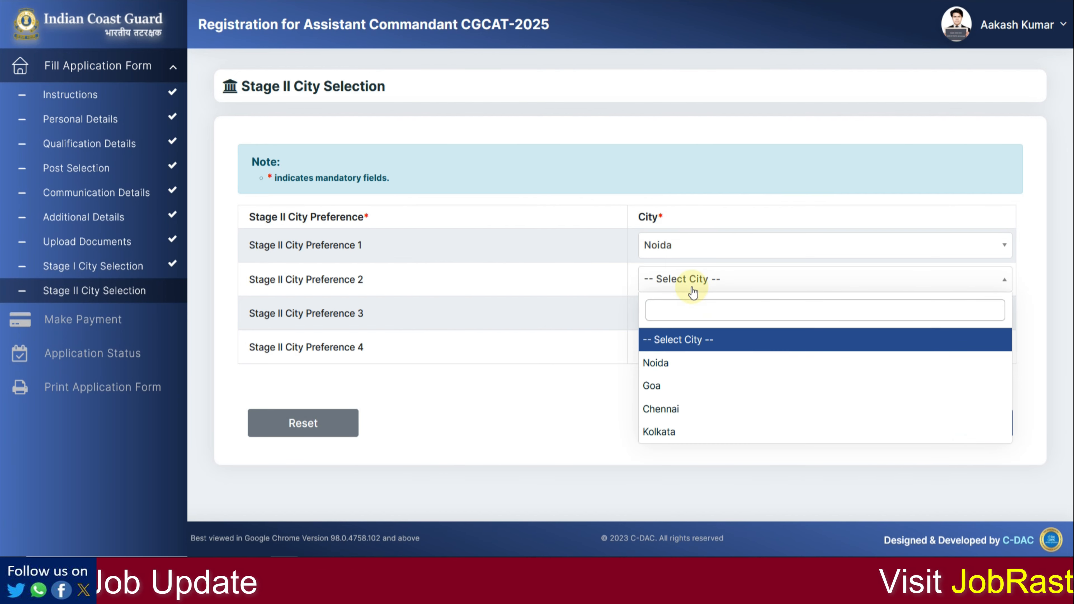
left_click(673, 396)
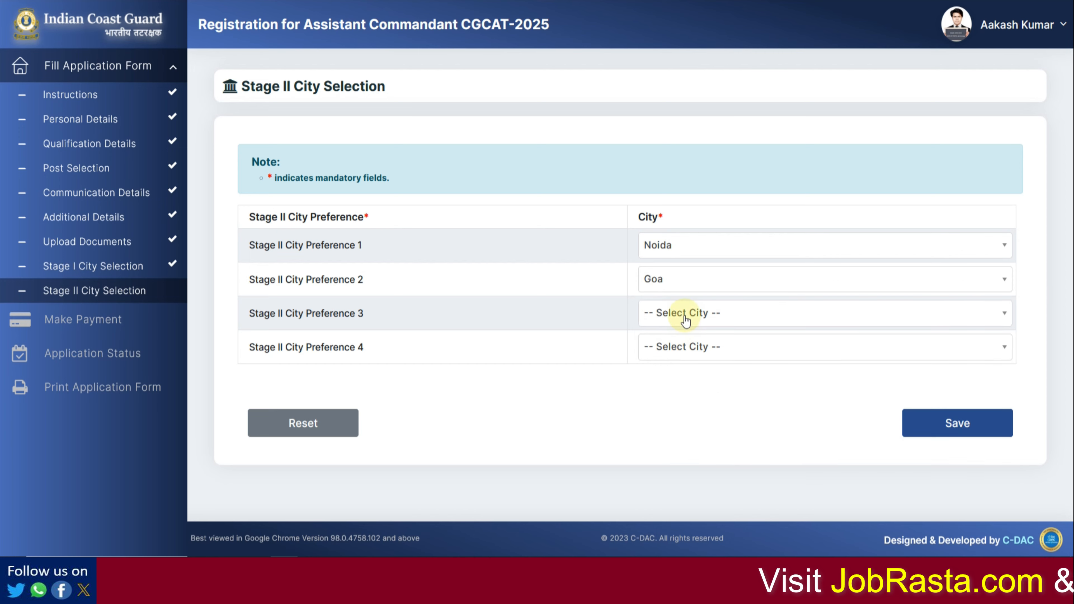
left_click(683, 312)
left_click(679, 442)
left_click(685, 359)
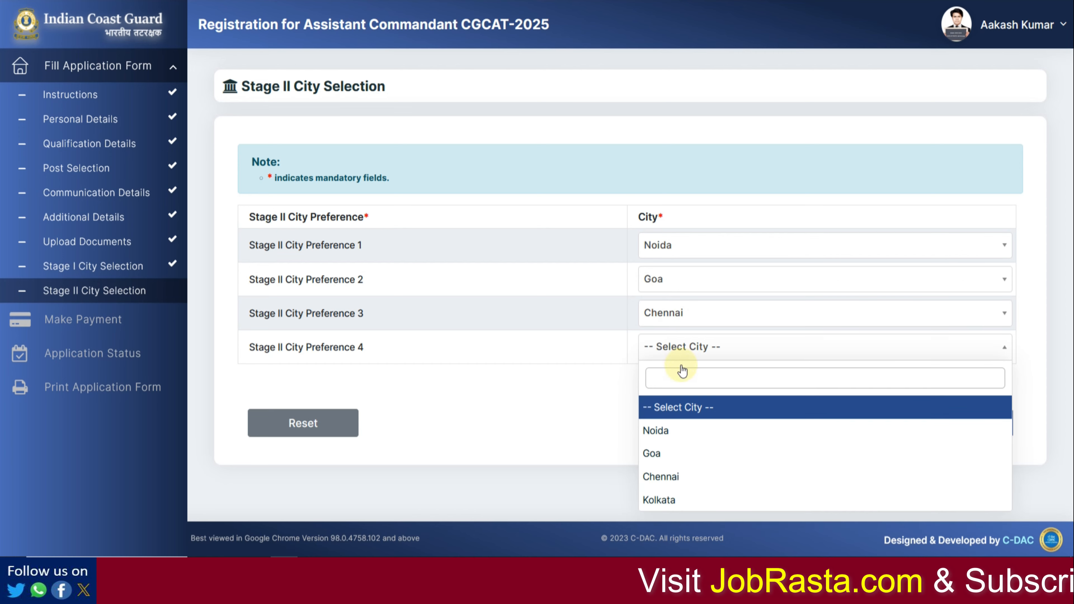
left_click(676, 497)
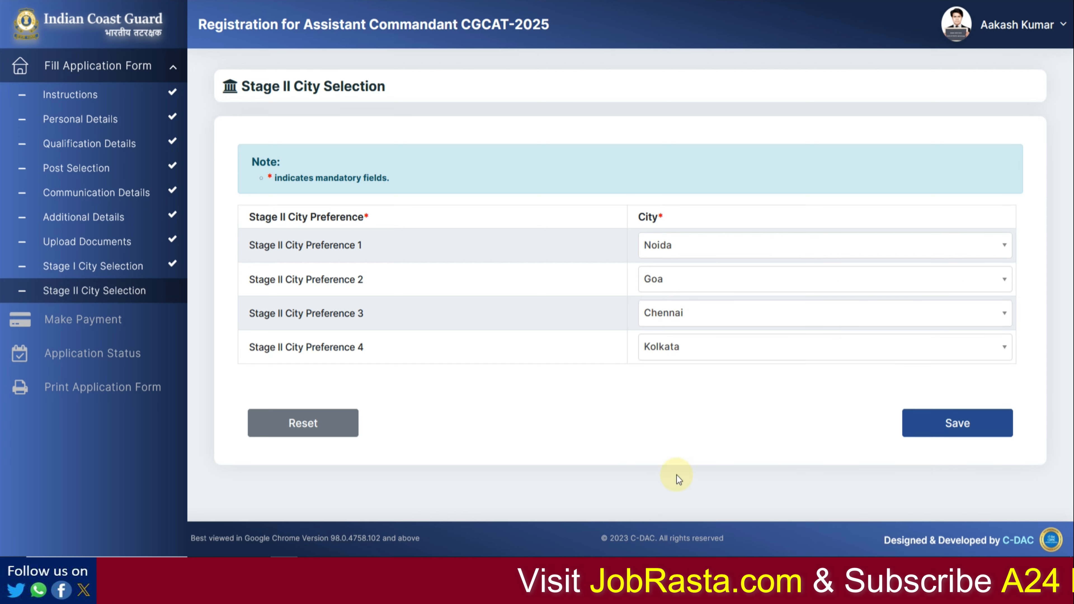
left_click(977, 430)
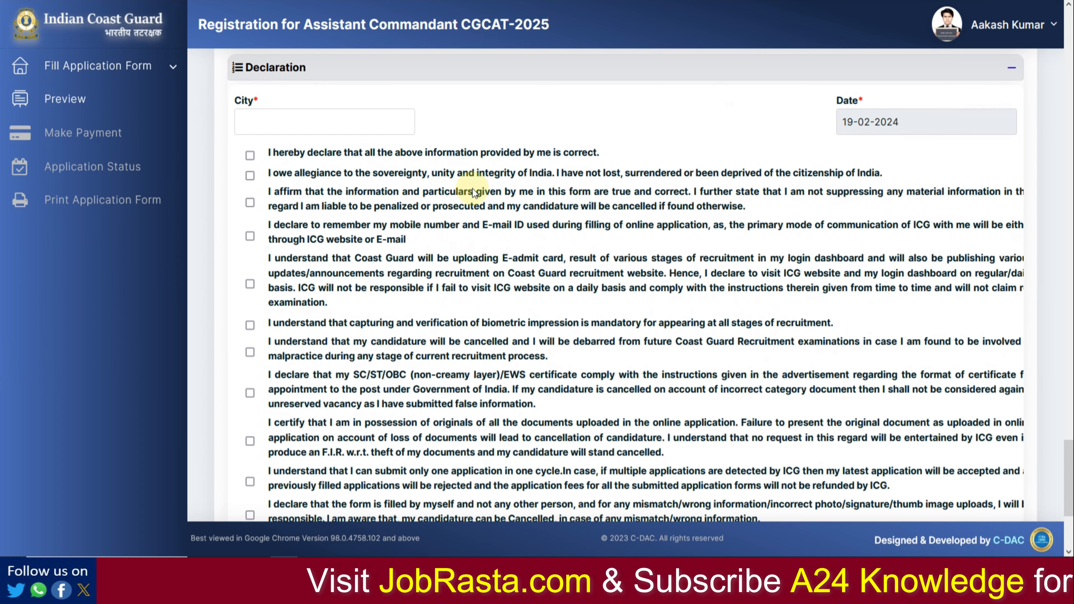
Step: Enter ALWAR as the declaration city
left_click(295, 126)
type("shed")
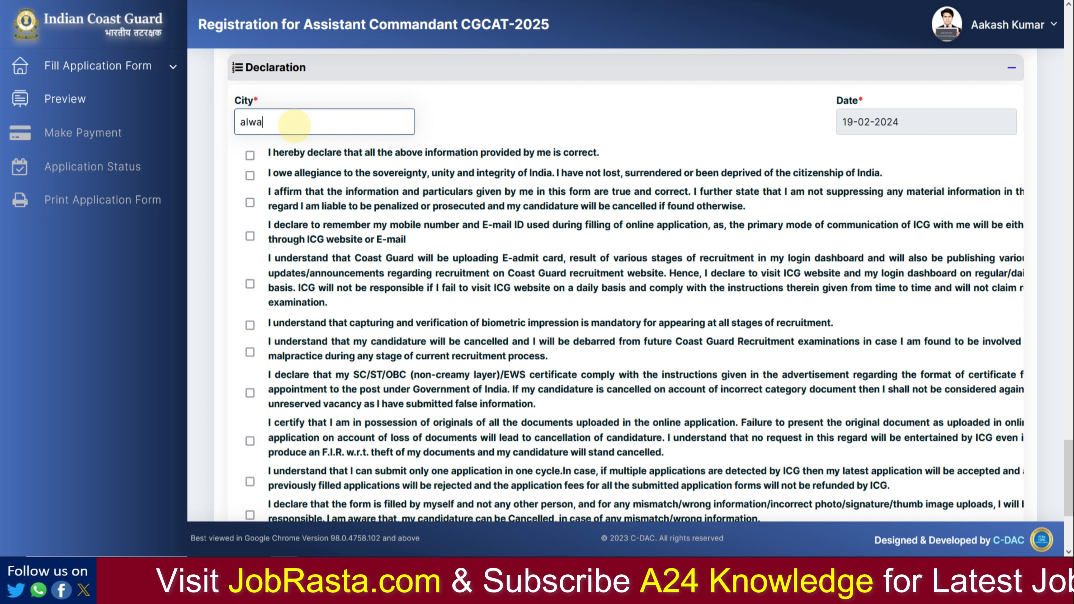
key("BackSpace")
key("BackSpace")
key("BackSpace")
key("BackSpace")
type("ALWAR")
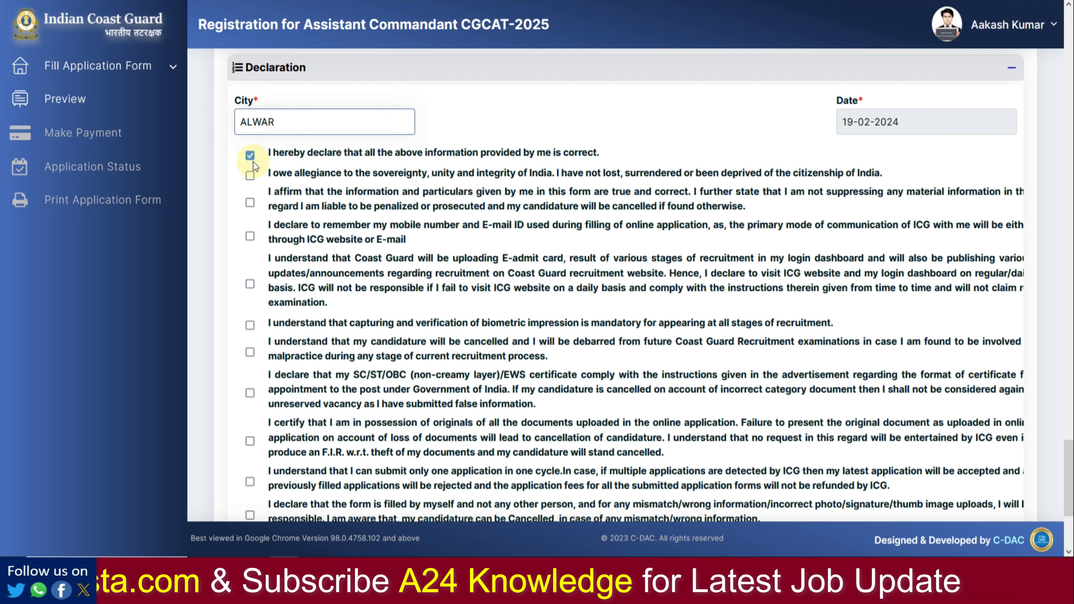
Step: Tick the first nine declaration checkboxes, from allegiance through original documents
left_click(250, 155)
left_click(250, 175)
left_click(250, 202)
left_click(250, 236)
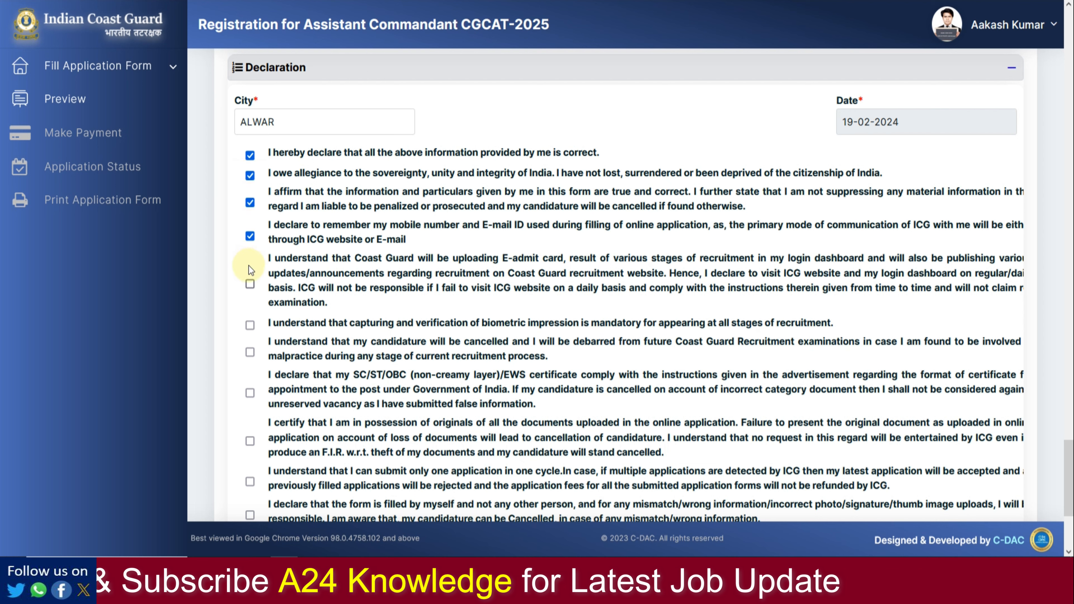
left_click(249, 284)
left_click(250, 325)
left_click(250, 352)
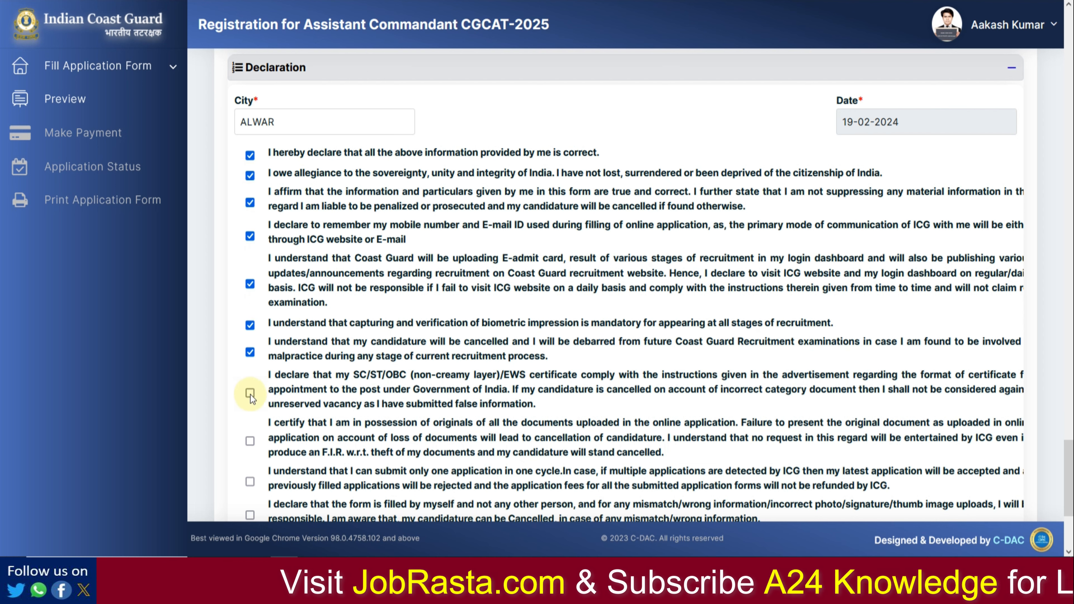
left_click(249, 392)
left_click(250, 441)
Step: Tick the remaining declarations, including the no-claim undertaking, and save to submit the preview
scroll(263, 437, "down", 2)
left_click(251, 413)
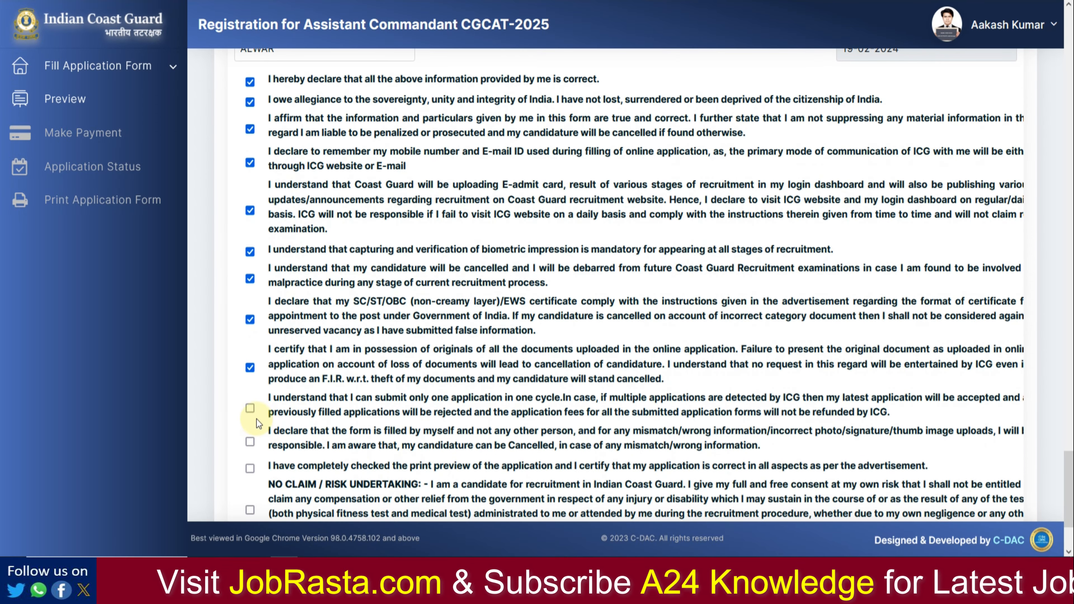
scroll(254, 432, "down", 3)
scroll(254, 431, "down", 1)
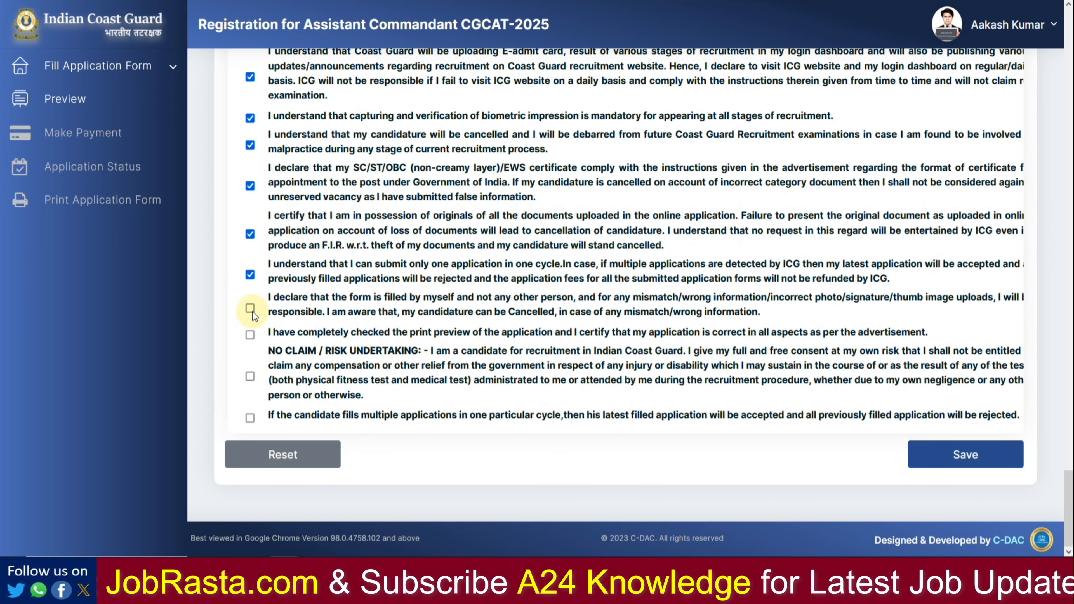
left_click(250, 333)
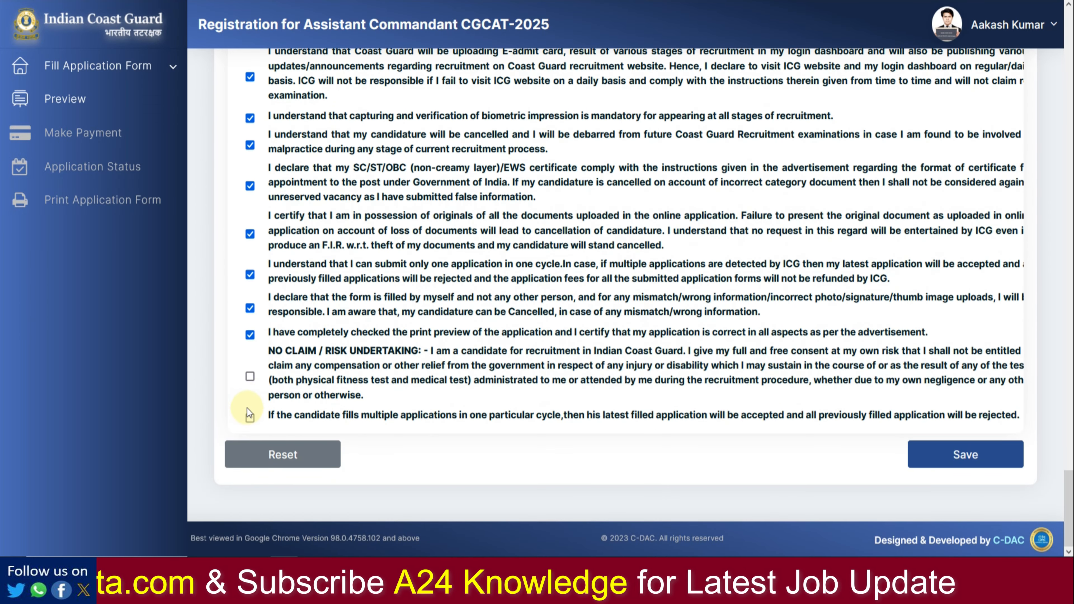
left_click(251, 416)
left_click(250, 376)
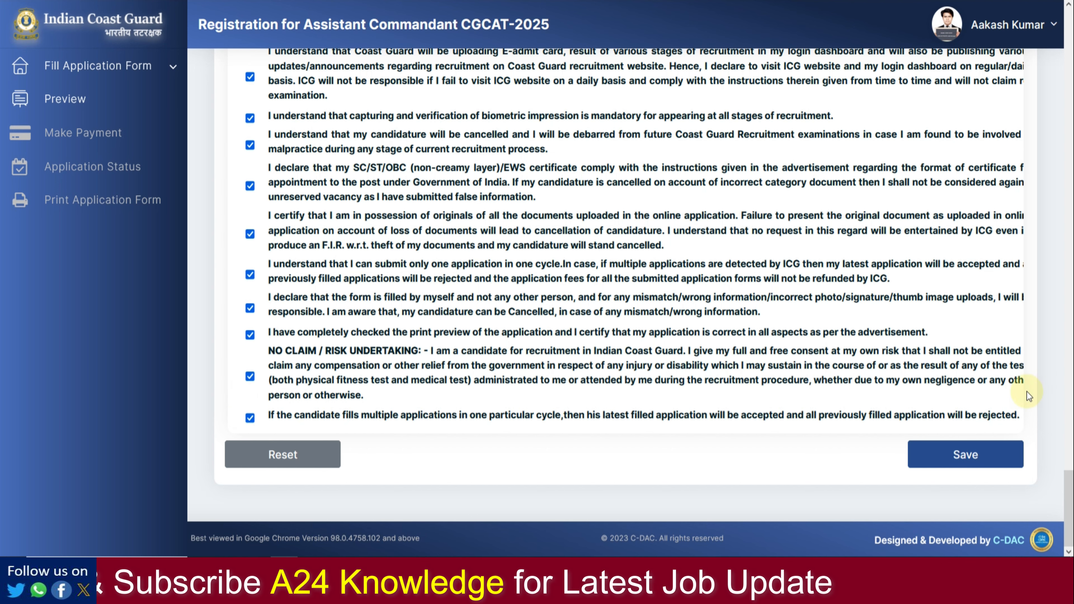
left_click(983, 453)
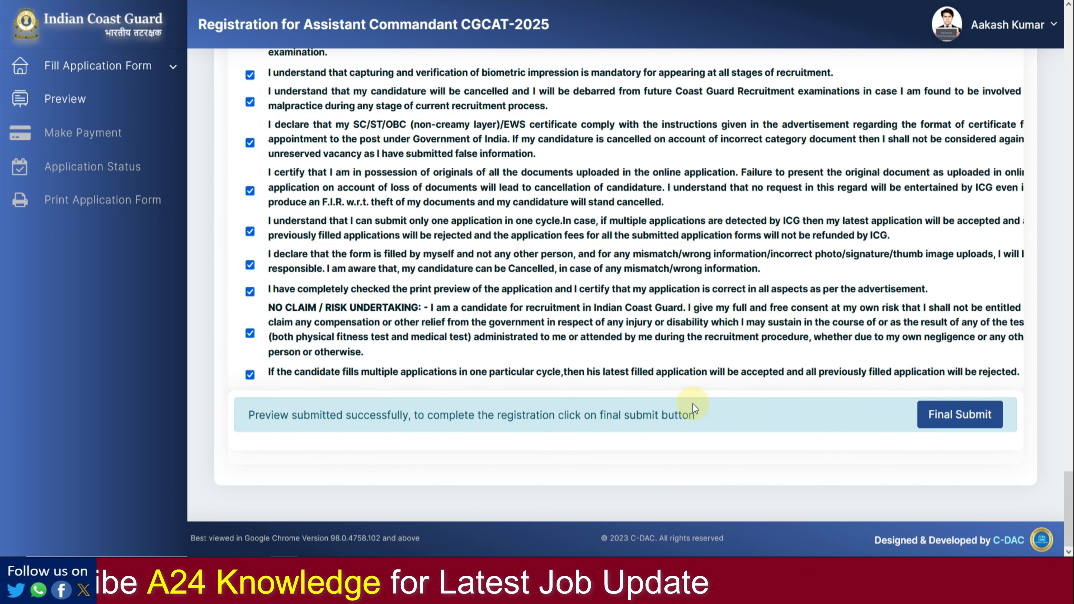
Step: Final-submit the completed CGCAT-2025 application
left_click(961, 424)
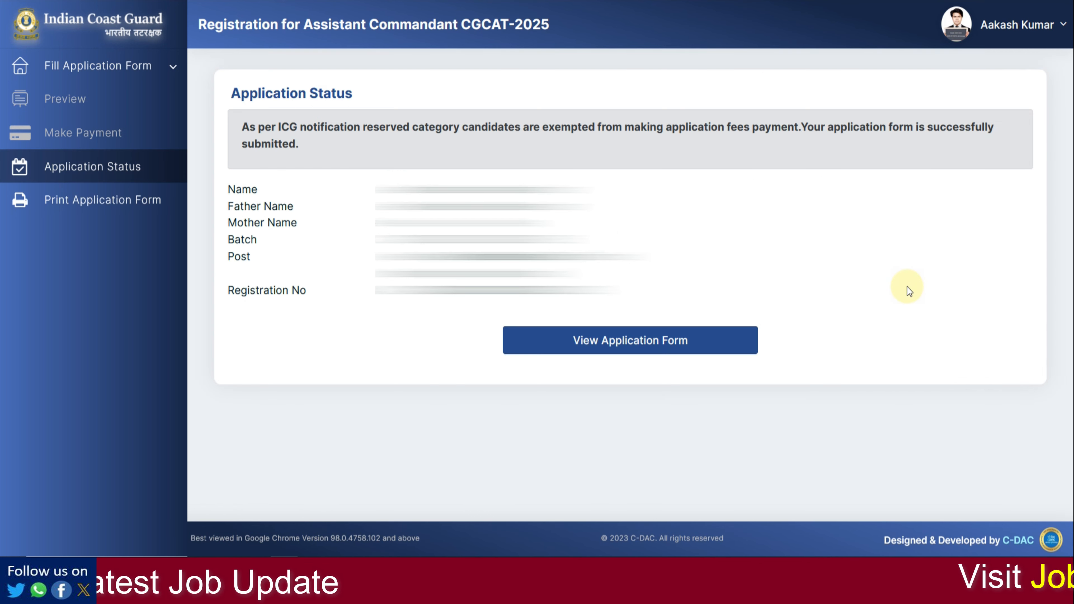